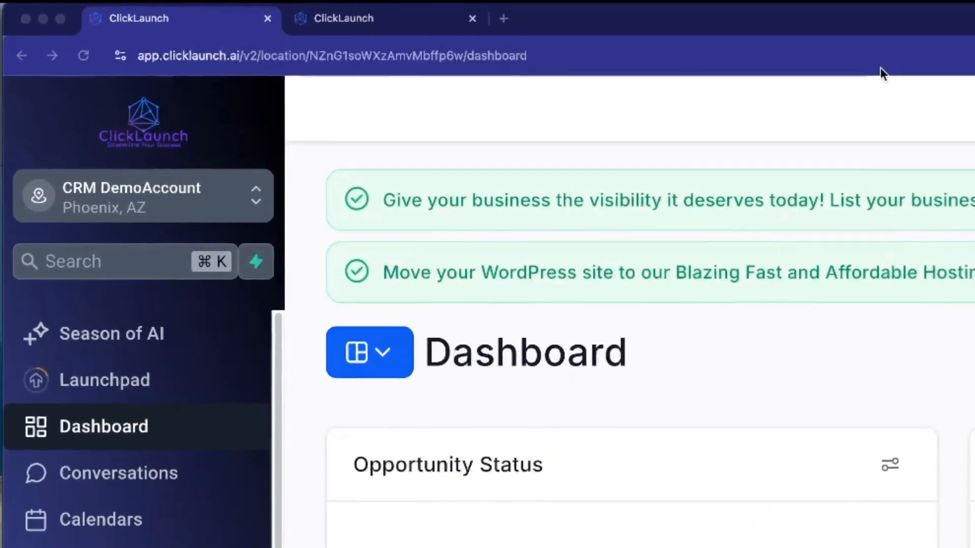
View the sub-account's Season of AI page, and switch to the agency view's settings.
{"action": "left_click", "coordinate": [60, 341]}
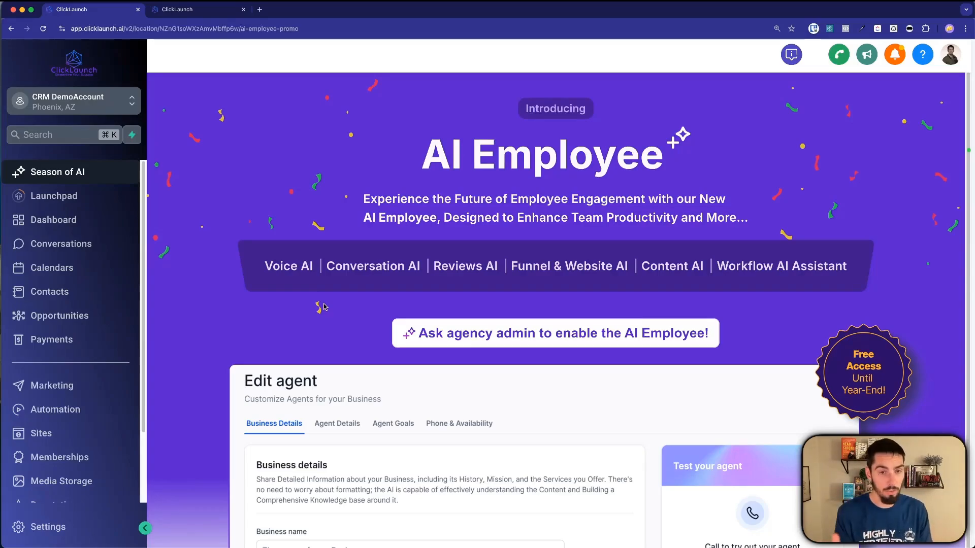
{"action": "left_click", "coordinate": [86, 104]}
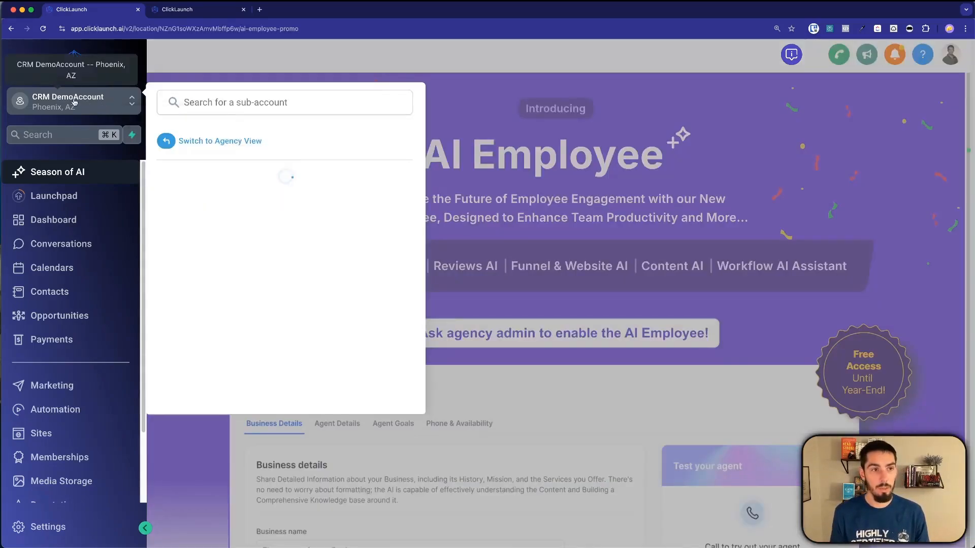
{"action": "left_click", "coordinate": [200, 144]}
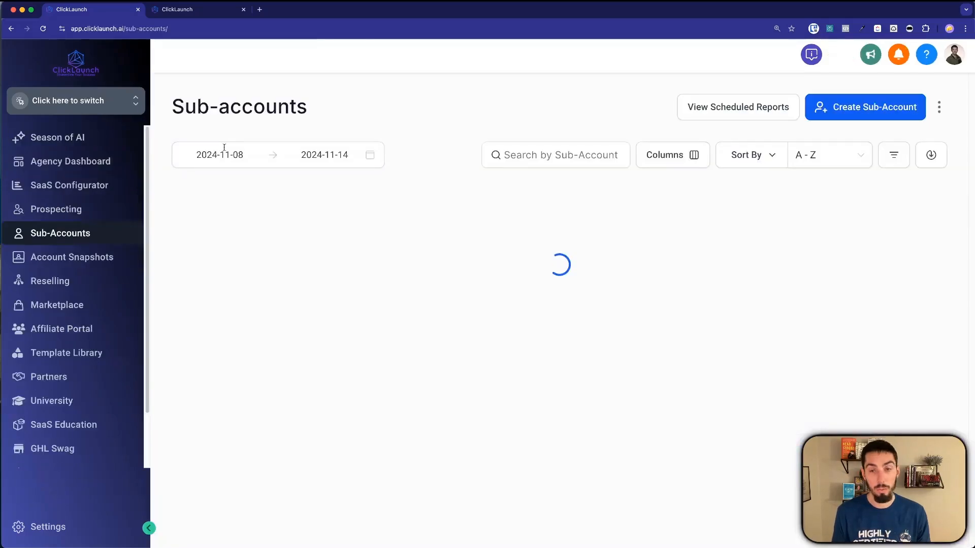
{"action": "left_click", "coordinate": [49, 529]}
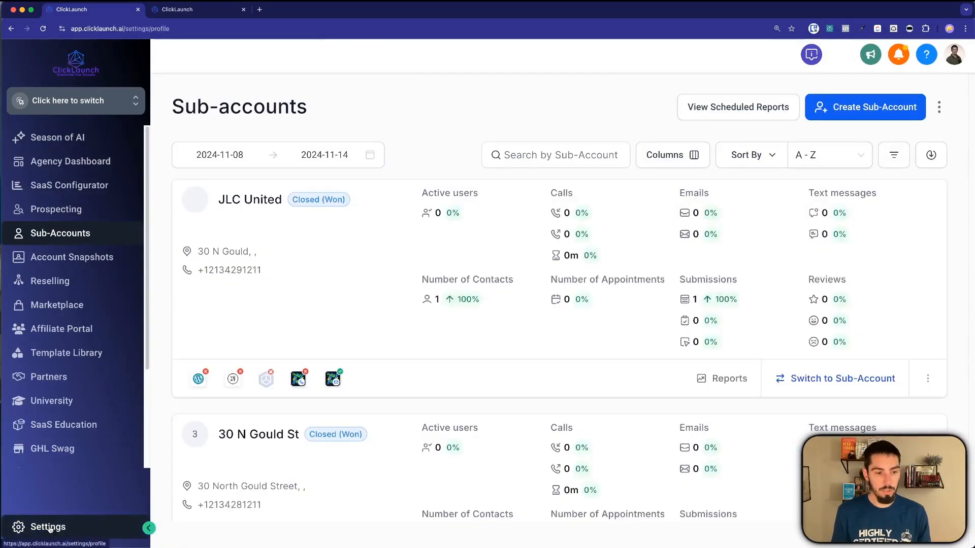
{"action": "left_click", "coordinate": [50, 529]}
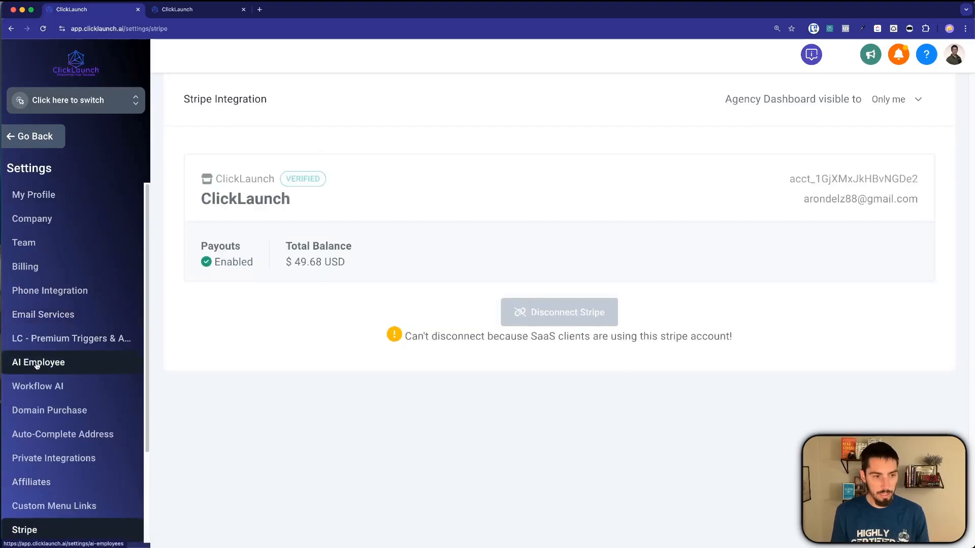
Check the Enable AI Employee option in the agency's company settings.
{"action": "left_click", "coordinate": [43, 220]}
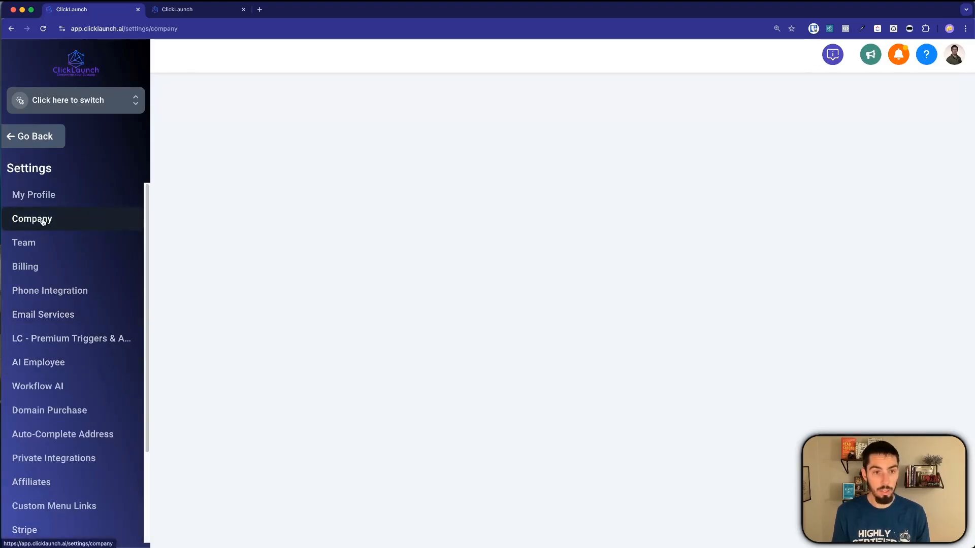
{"action": "scroll", "coordinate": [639, 198], "scroll_direction": "down", "scroll_amount": 10}
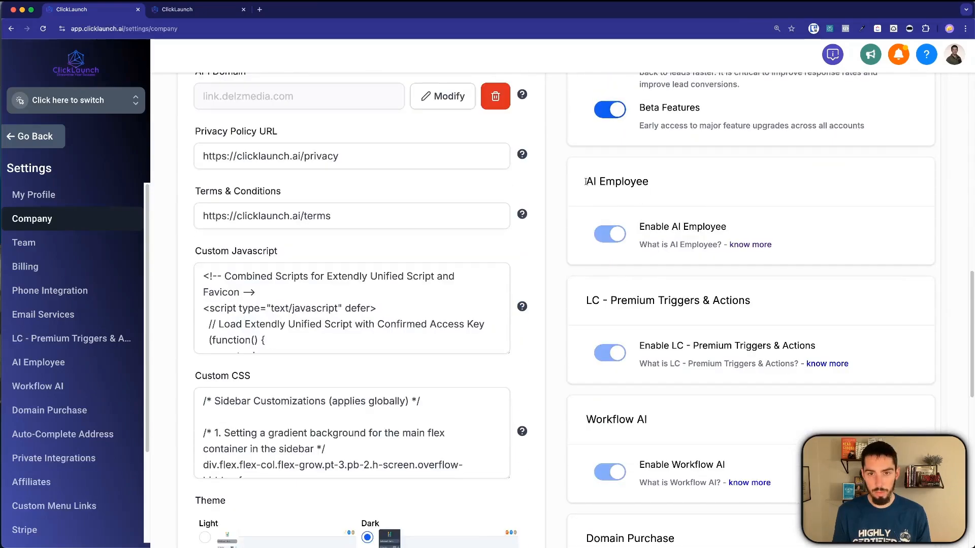
{"action": "left_click_drag", "start_coordinate": [585, 181], "coordinate": [662, 186]}
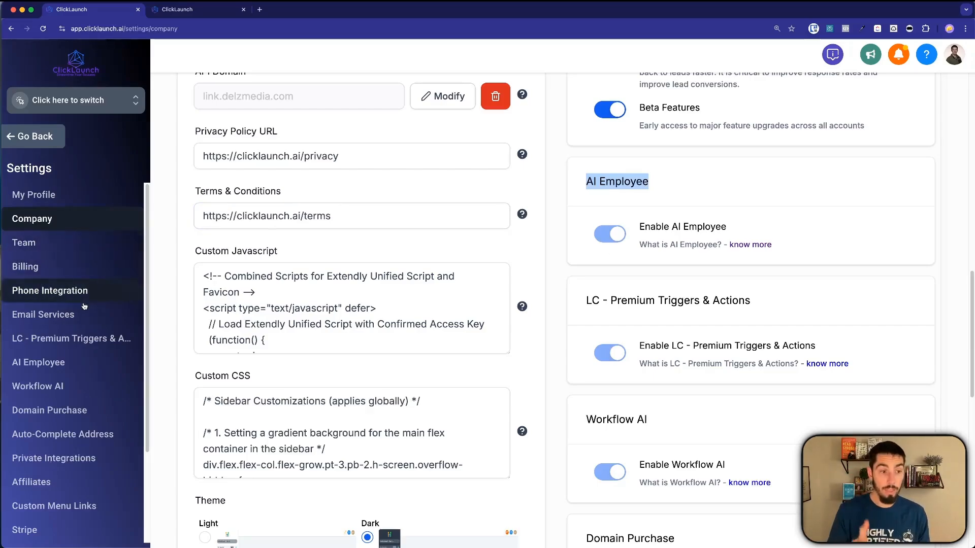
Find the CRM DemoAccount sub-account by searching for "crm" in the AI Employee settings and enable the feature for it.
{"action": "left_click", "coordinate": [67, 363]}
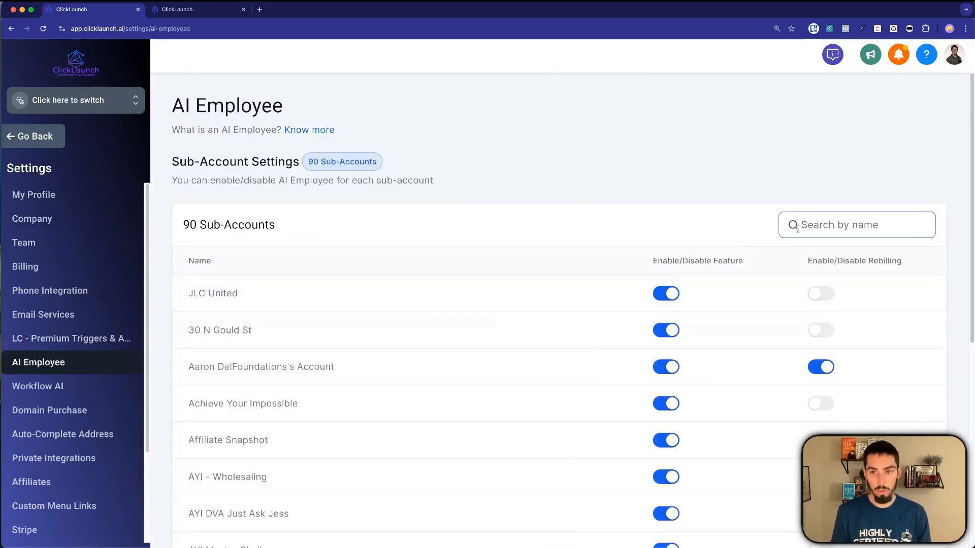
{"action": "mouse_move", "coordinate": [666, 291]}
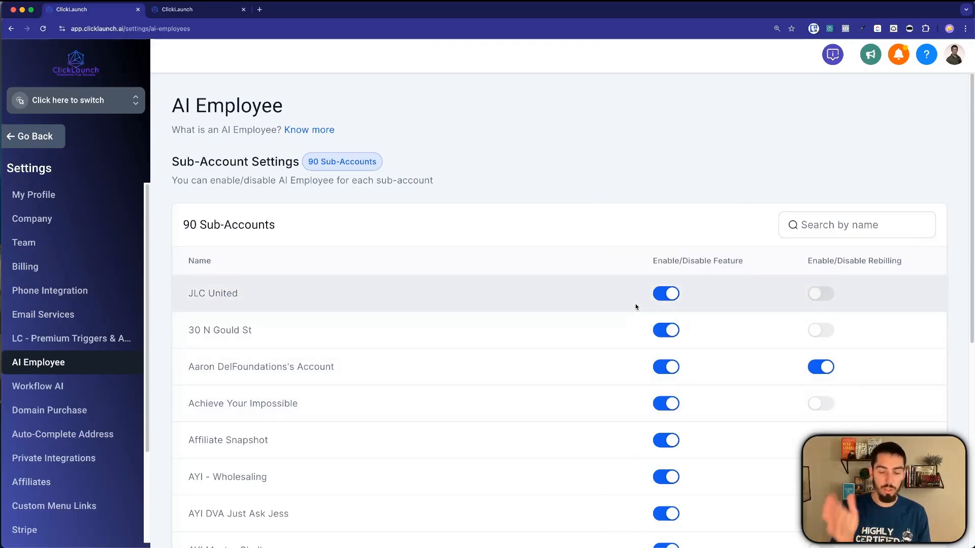
{"action": "left_click", "coordinate": [808, 230]}
{"action": "type", "text": "crm"}
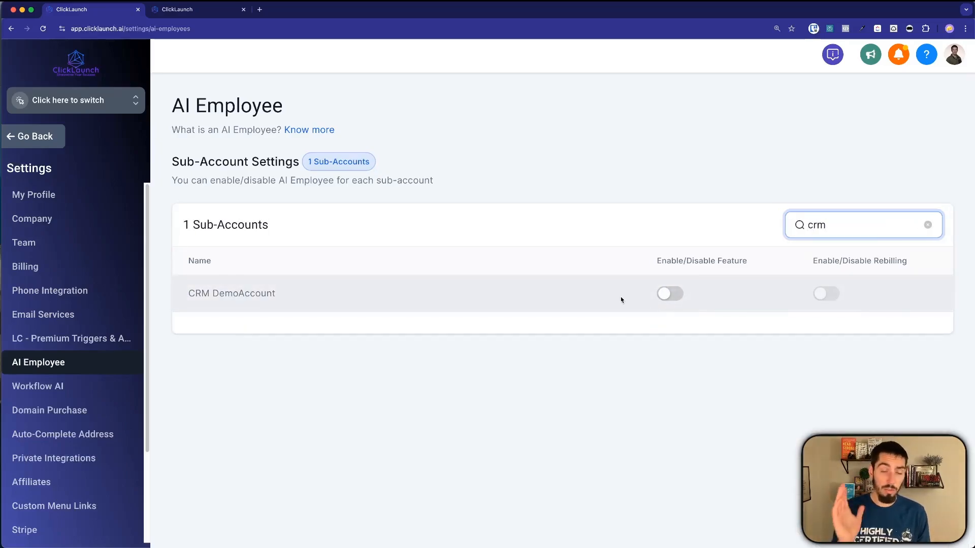
{"action": "left_click", "coordinate": [670, 294]}
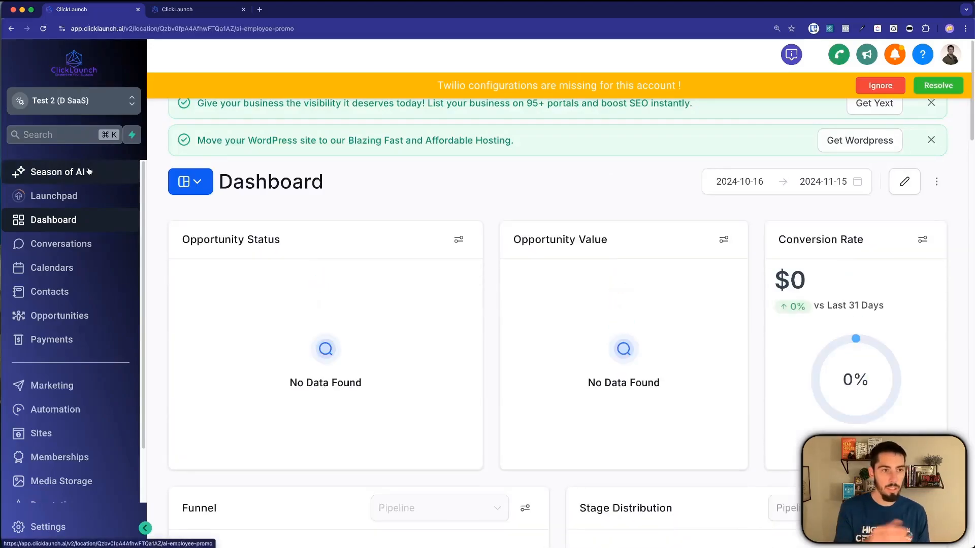
Opt the Test 2 (D SaaS) sub-account in to AI Employee from Season of AI, choosing Do not Charge Location.
{"action": "left_click", "coordinate": [91, 172]}
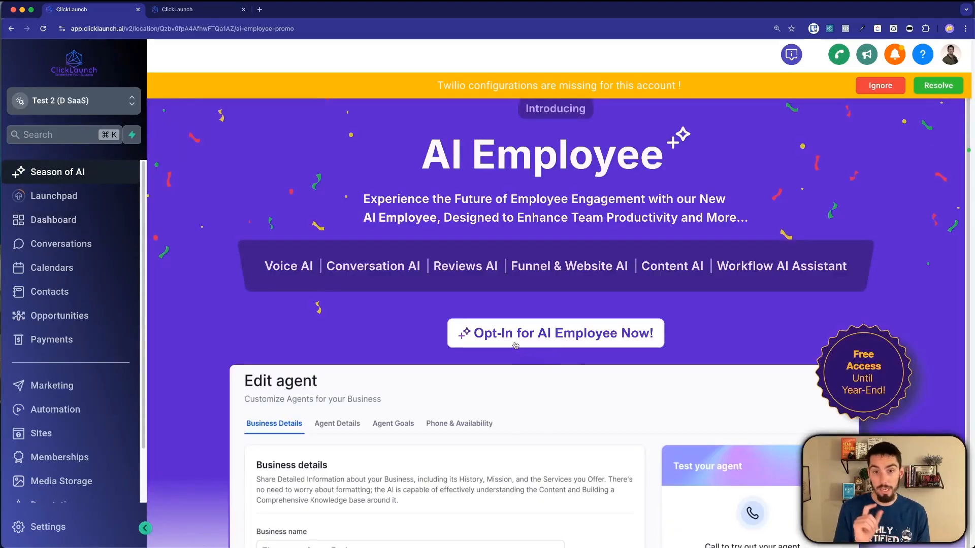
{"action": "left_click", "coordinate": [524, 340]}
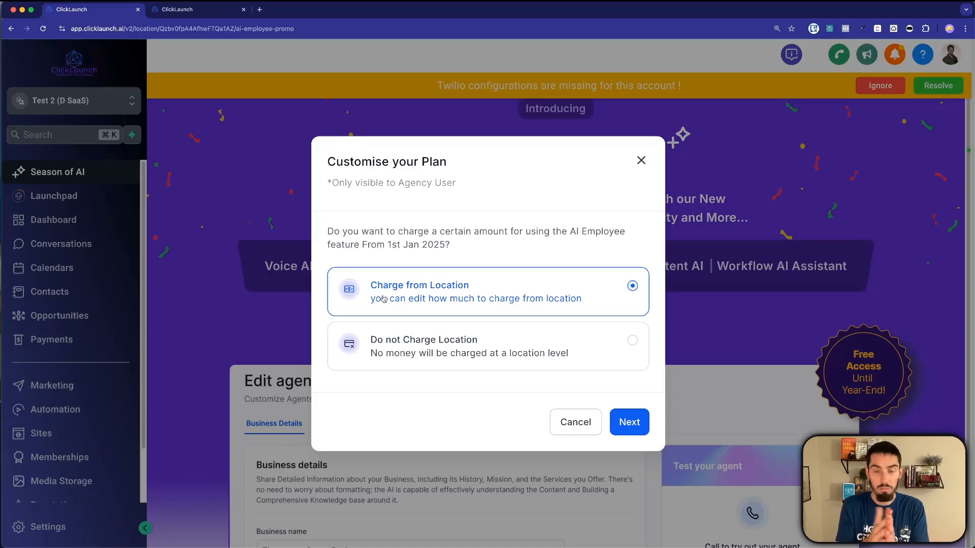
{"action": "left_click", "coordinate": [418, 350]}
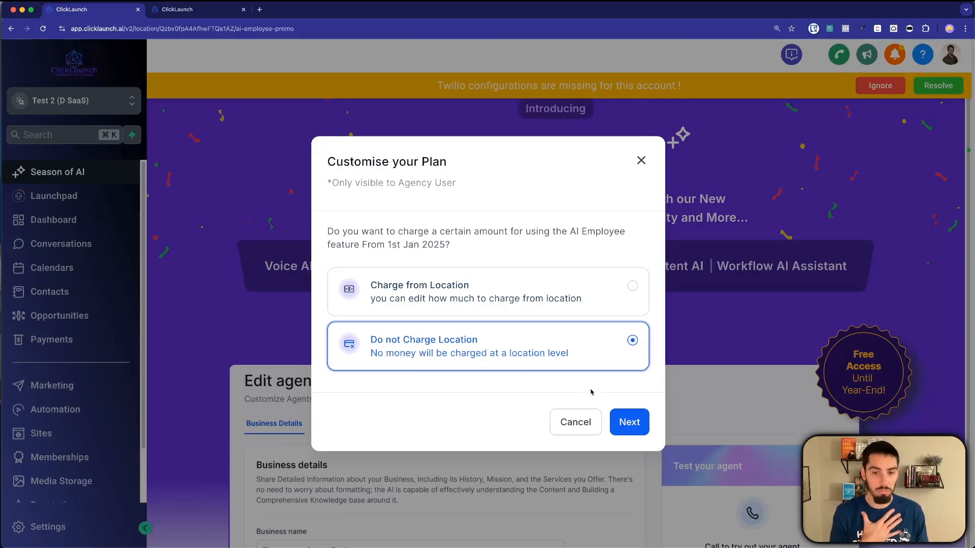
{"action": "left_click", "coordinate": [629, 431]}
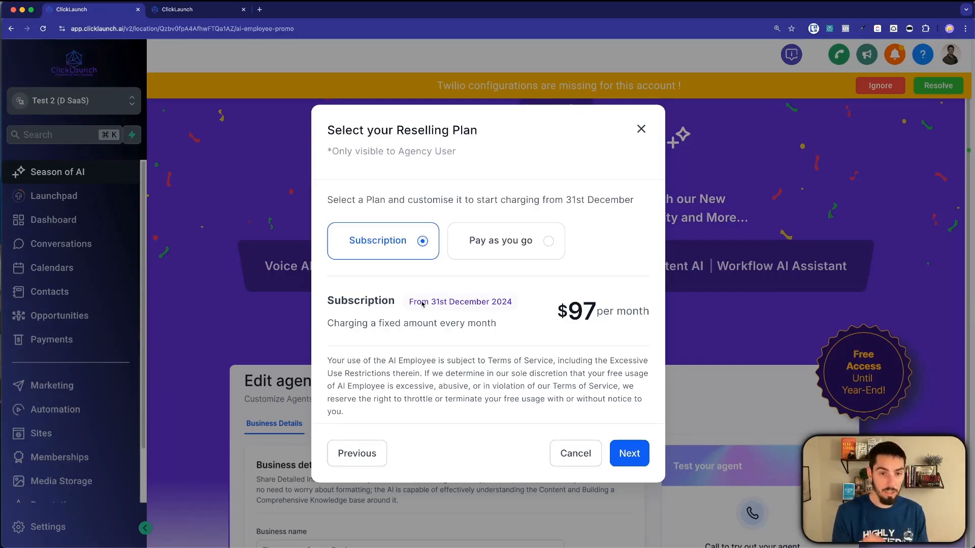
Select the Pay as you go reselling plan and complete the opt-in to start using AI Employee.
{"action": "left_click_drag", "start_coordinate": [422, 306], "coordinate": [498, 311]}
{"action": "left_click", "coordinate": [521, 314]}
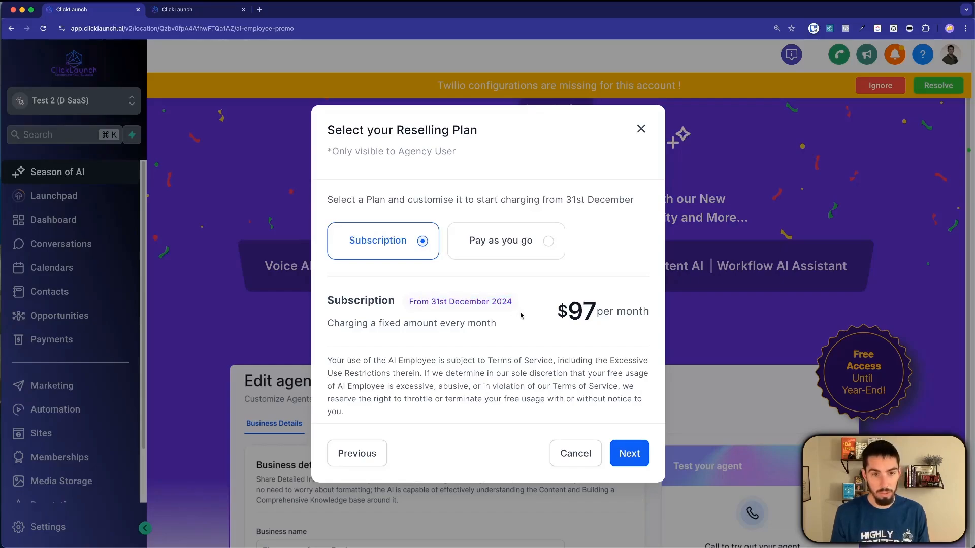
{"action": "left_click", "coordinate": [490, 253]}
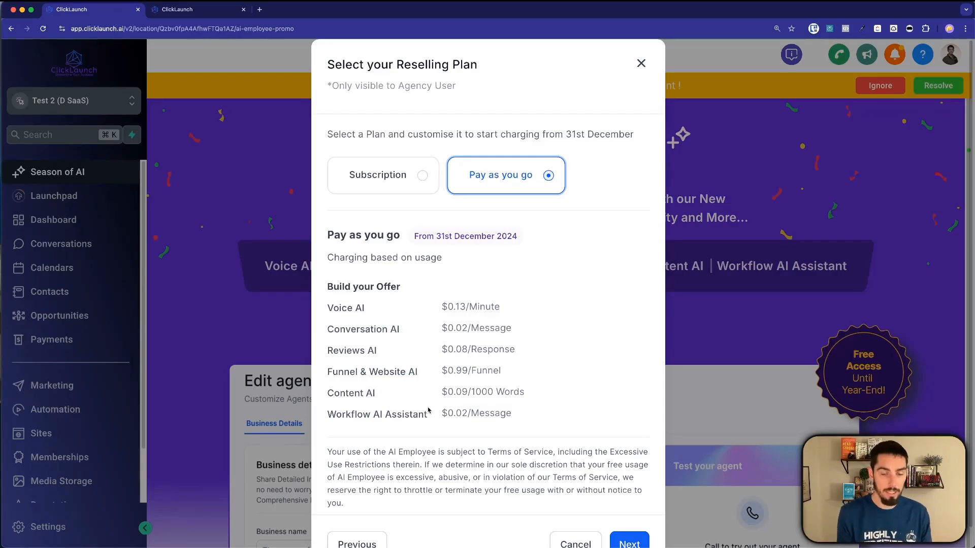
{"action": "left_click", "coordinate": [630, 544]}
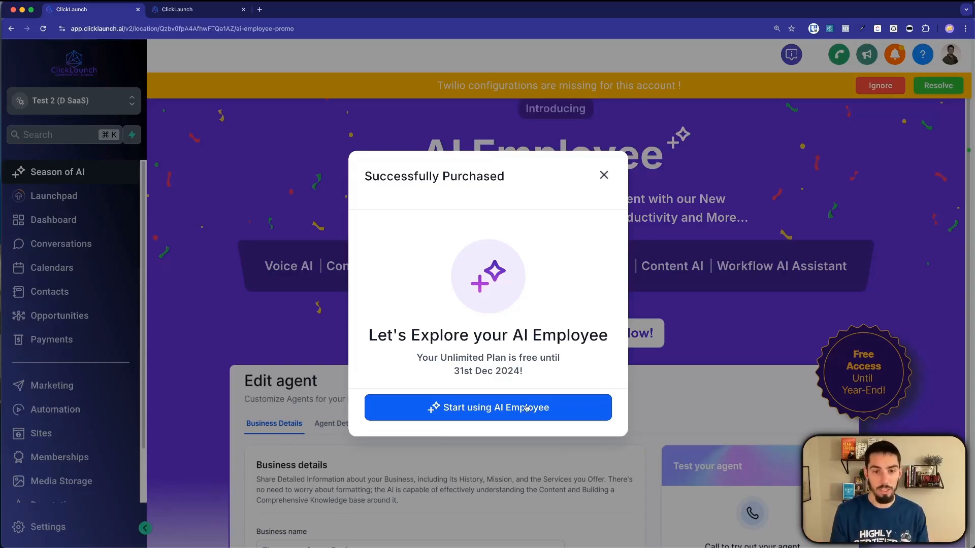
{"action": "left_click", "coordinate": [465, 409]}
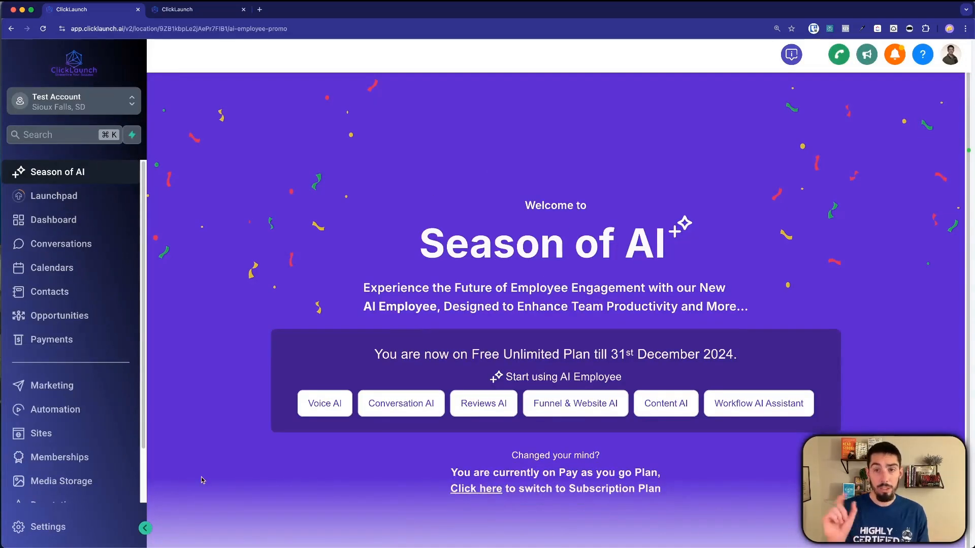
Start creating a new agent in the Test Account's Voice AI Agents settings.
{"action": "left_click", "coordinate": [43, 528]}
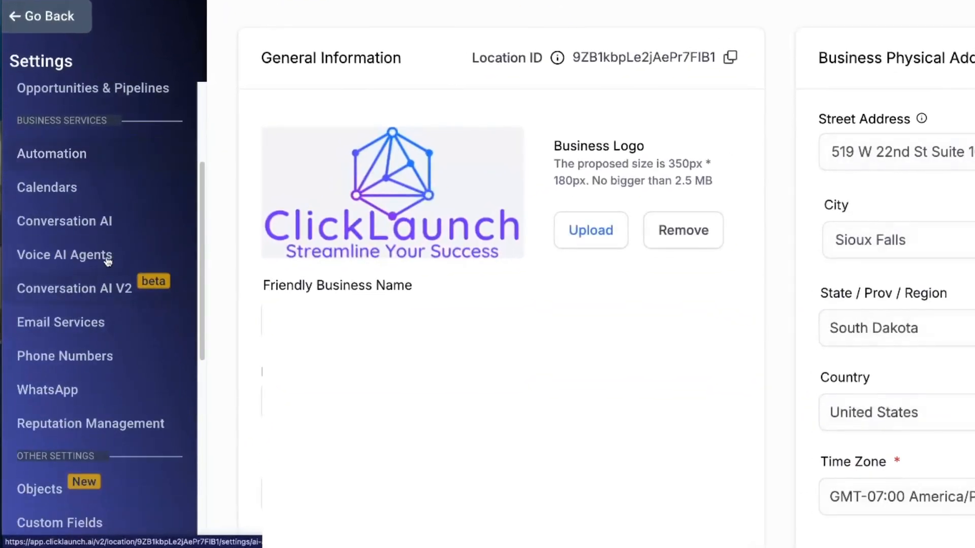
{"action": "left_click", "coordinate": [59, 256]}
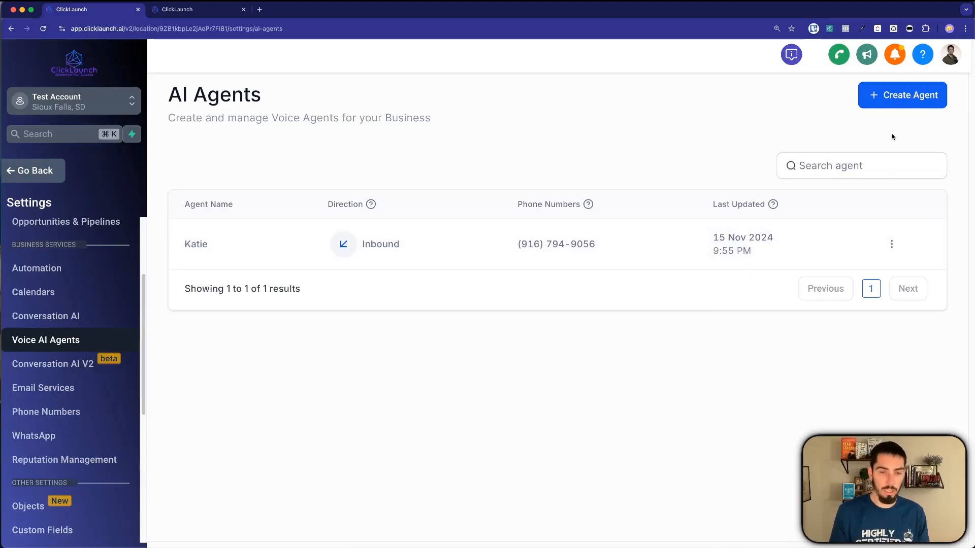
{"action": "left_click", "coordinate": [895, 97]}
Enter a first name as the agent name and set the business name to HVAC Pro.
{"action": "scroll", "coordinate": [462, 285], "scroll_direction": "down", "scroll_amount": 3}
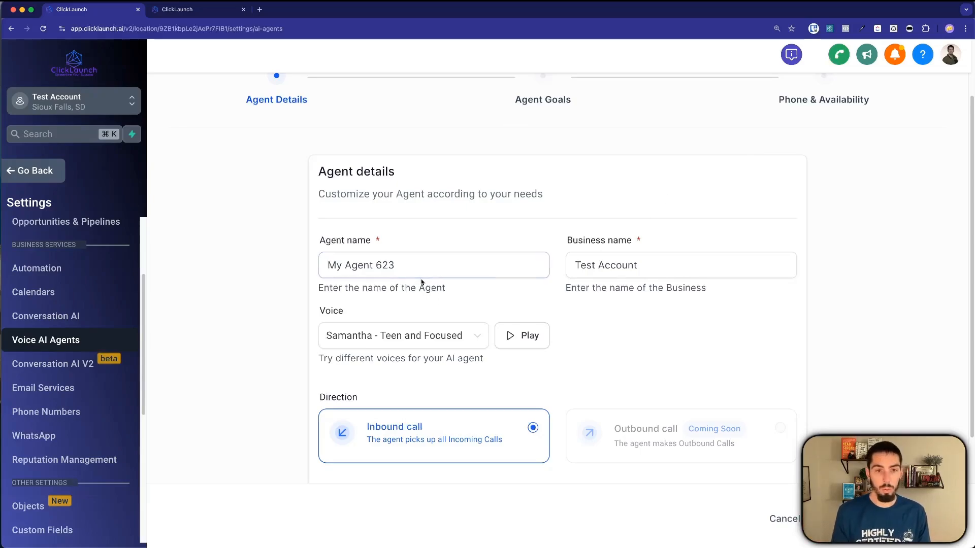
{"action": "scroll", "coordinate": [421, 282], "scroll_direction": "down", "scroll_amount": 3}
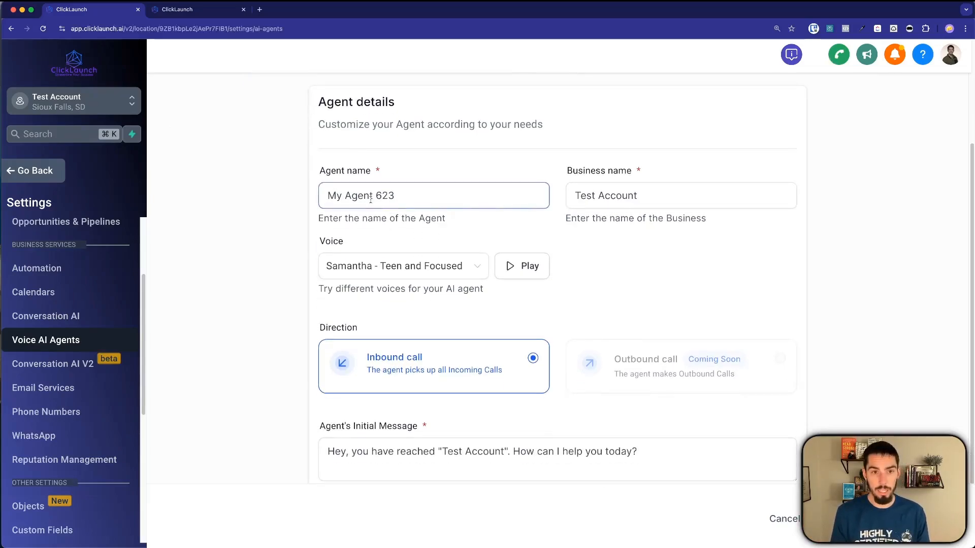
{"action": "triple_click", "coordinate": [370, 199]}
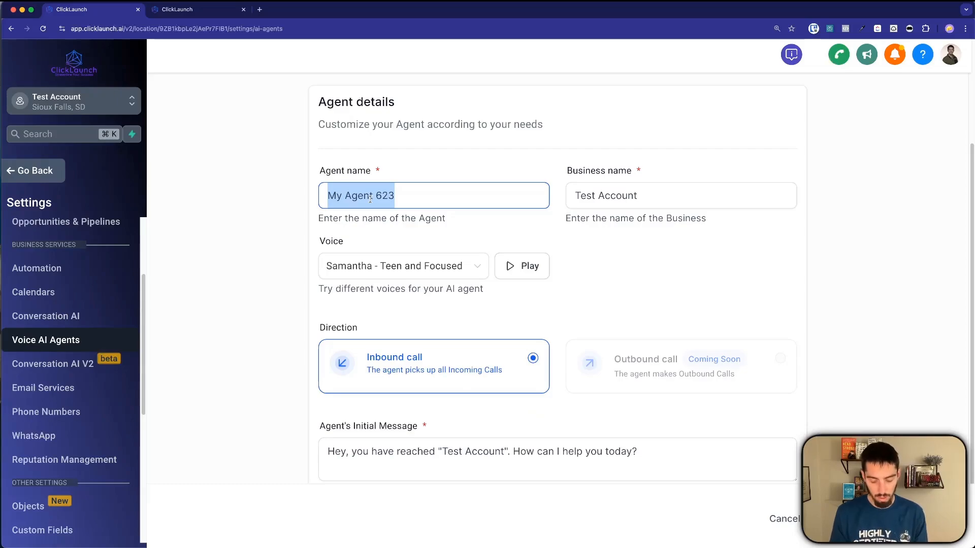
{"action": "type", "text": "John"}
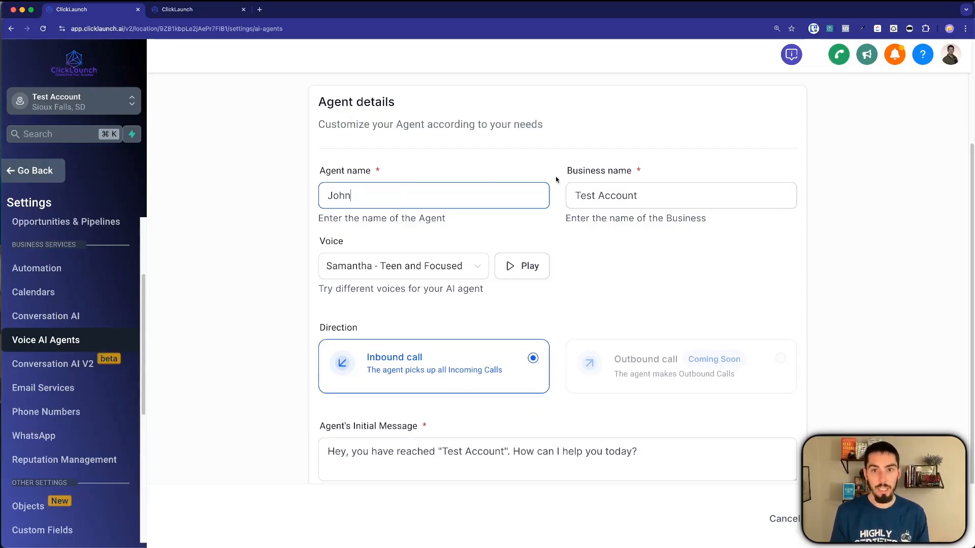
{"action": "triple_click", "coordinate": [594, 195]}
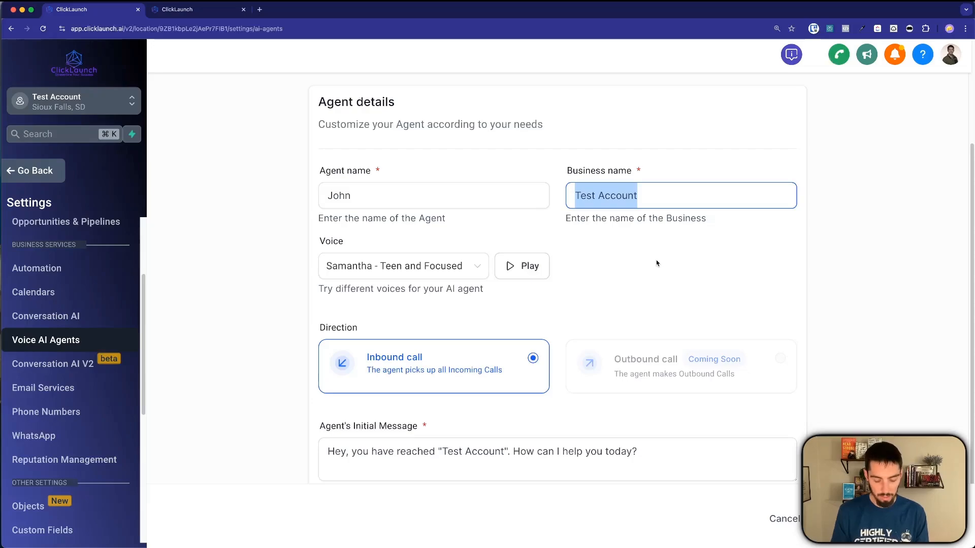
{"action": "type", "text": "HVA"}
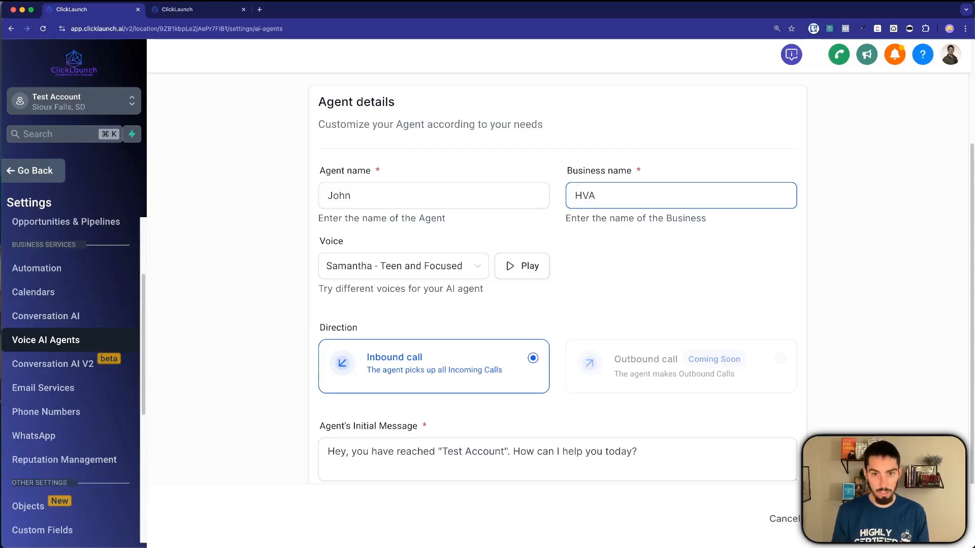
{"action": "type", "text": "C Pro"}
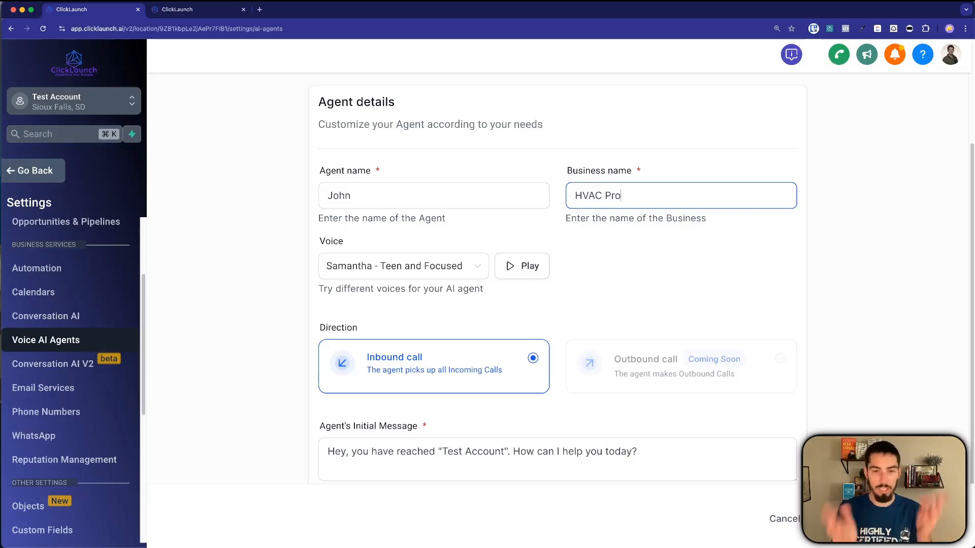
Review the available agent voices and play the sample of Samantha - Teen and Focused.
{"action": "left_click", "coordinate": [366, 279]}
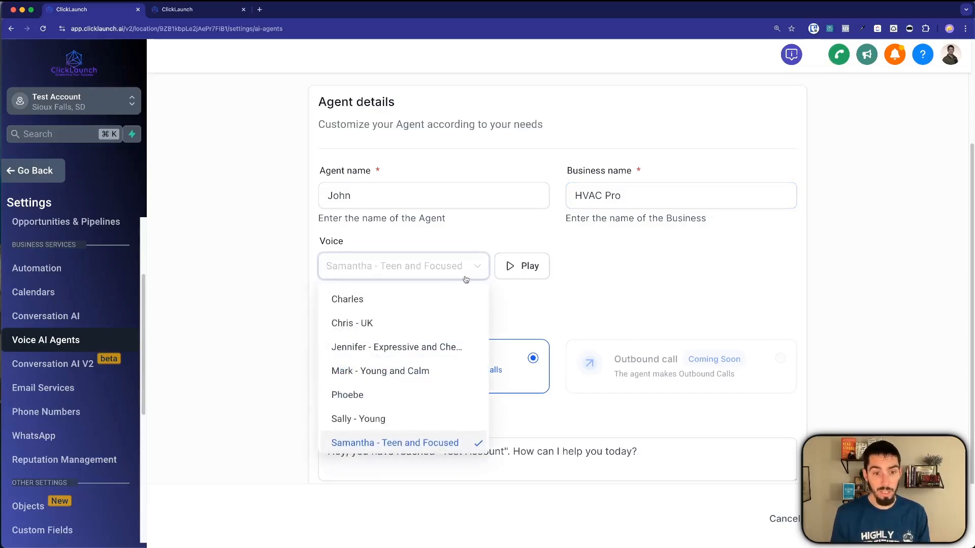
{"action": "left_click", "coordinate": [564, 320]}
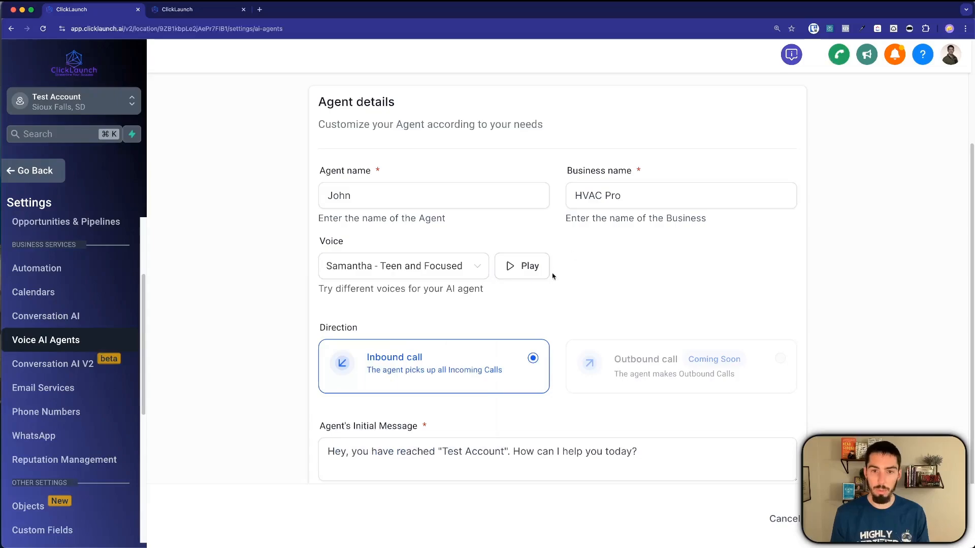
{"action": "left_click", "coordinate": [519, 270]}
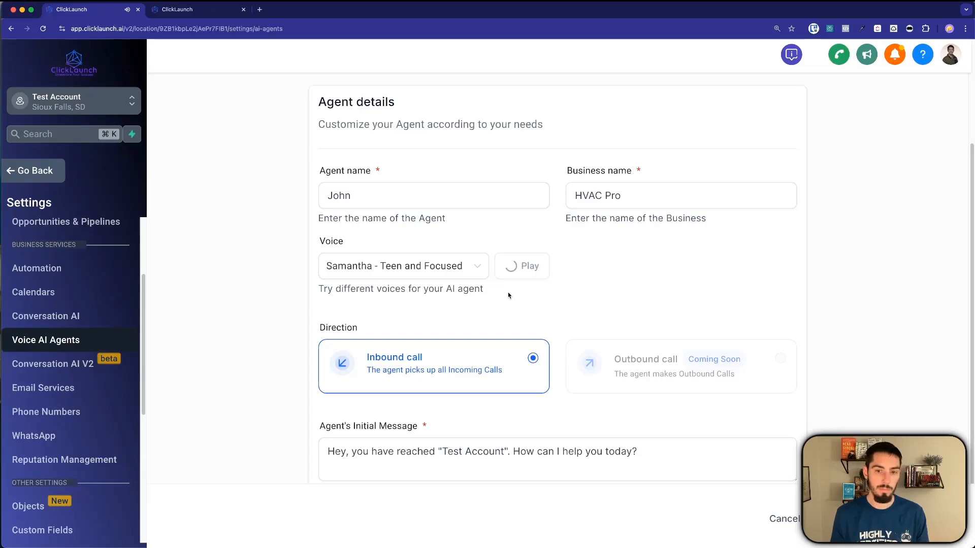
Set the agent's voice to Tony and play its sample.
{"action": "left_click", "coordinate": [413, 257]}
{"action": "scroll", "coordinate": [395, 405], "scroll_direction": "down", "scroll_amount": 1}
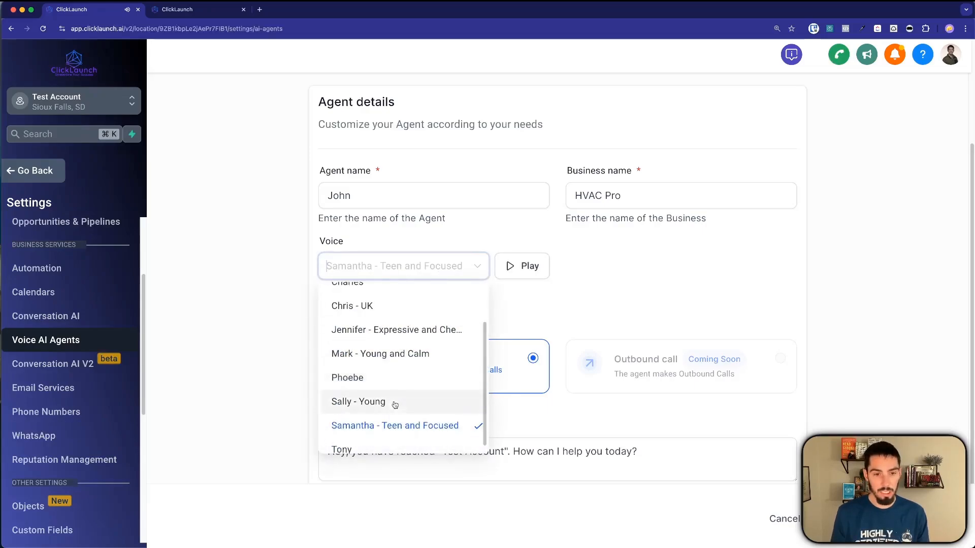
{"action": "scroll", "coordinate": [379, 406], "scroll_direction": "down", "scroll_amount": 1}
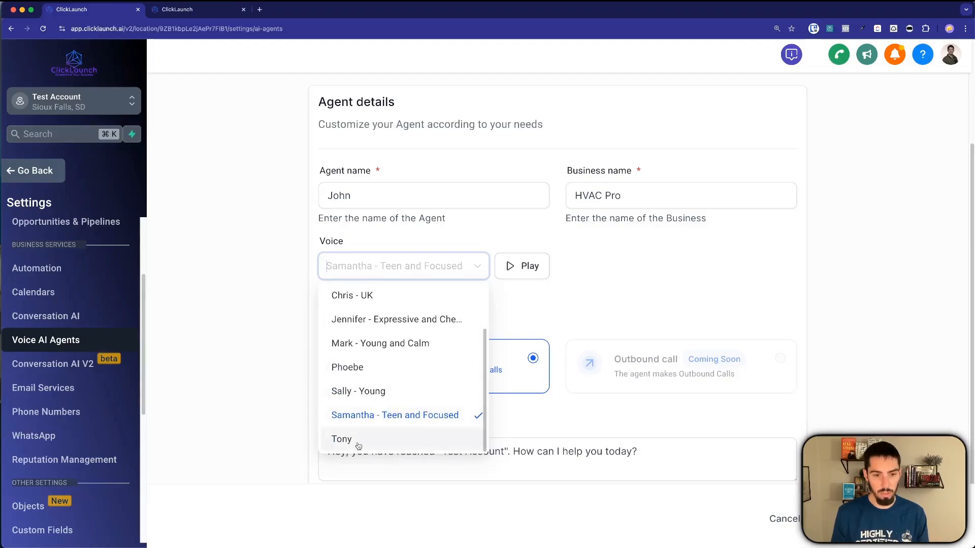
{"action": "left_click", "coordinate": [358, 445]}
{"action": "left_click", "coordinate": [516, 273]}
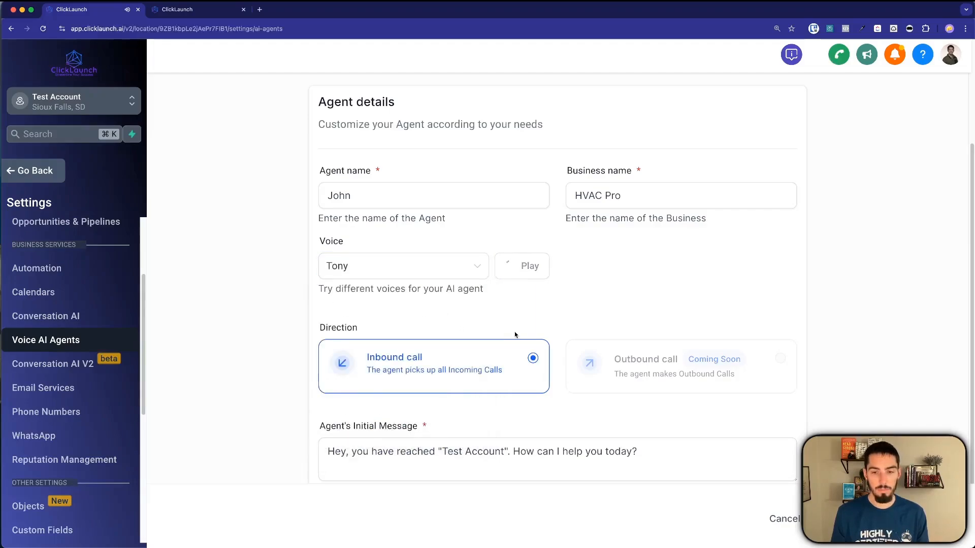
Preview the Mark - Young and Calm voice and the Jennifer - Expressive voice by playing a sample of each.
{"action": "left_click", "coordinate": [401, 266]}
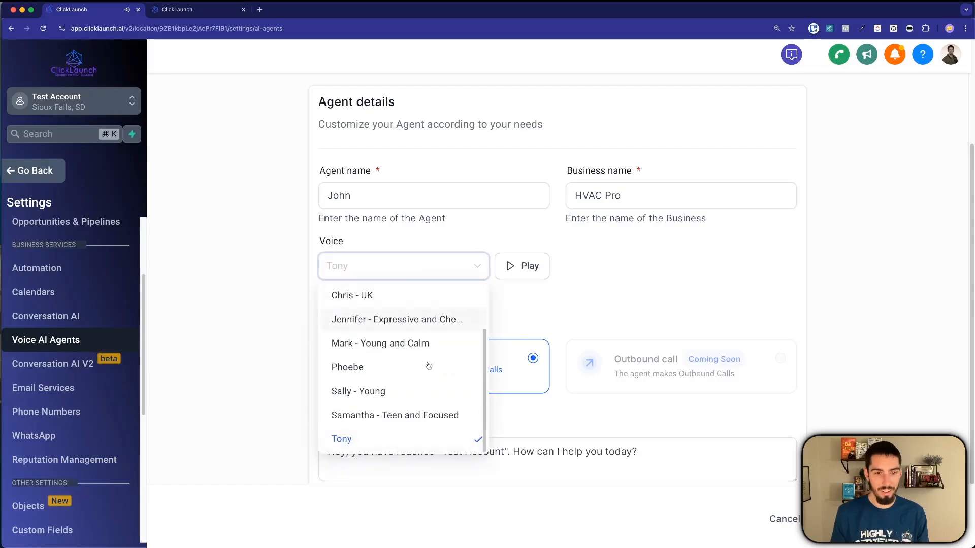
{"action": "left_click", "coordinate": [379, 345]}
{"action": "left_click", "coordinate": [518, 271]}
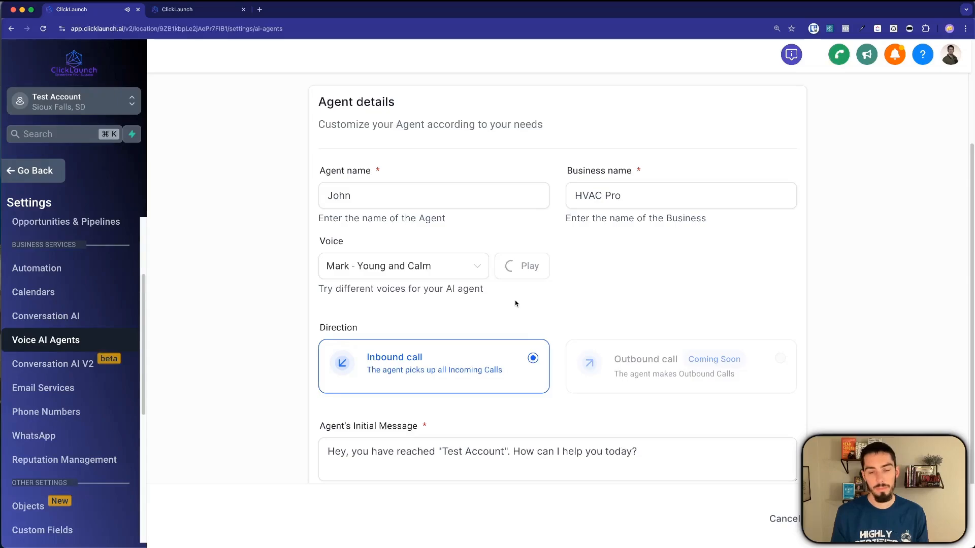
{"action": "left_click", "coordinate": [401, 267]}
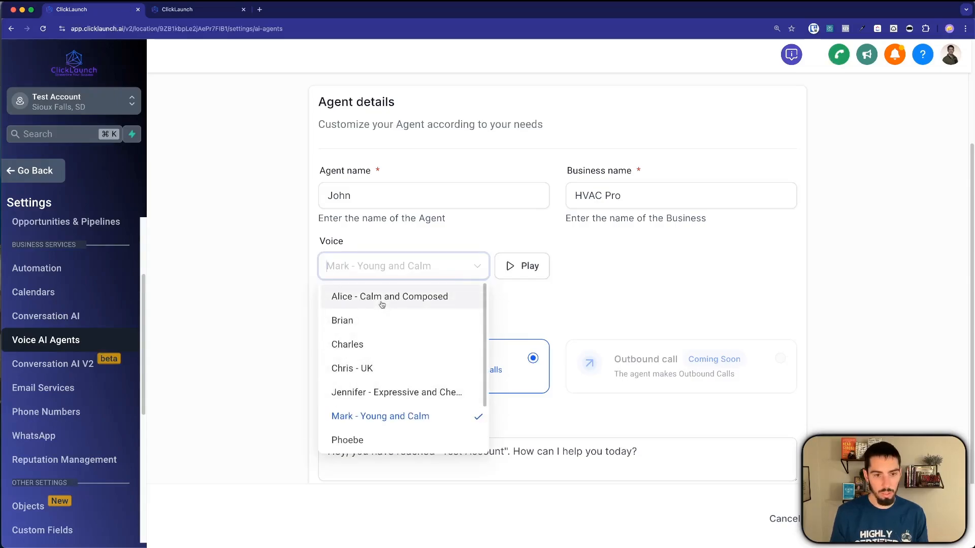
{"action": "left_click", "coordinate": [397, 392]}
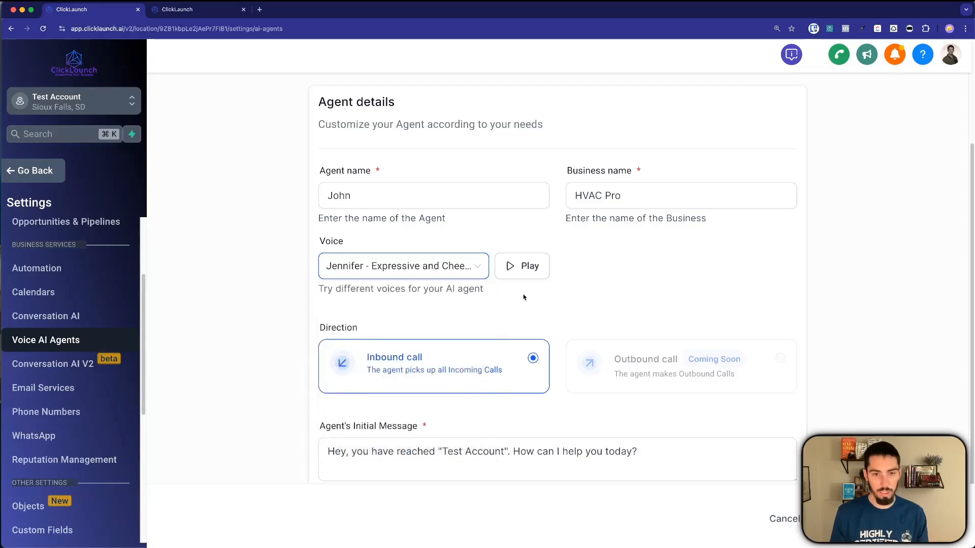
{"action": "left_click", "coordinate": [524, 274]}
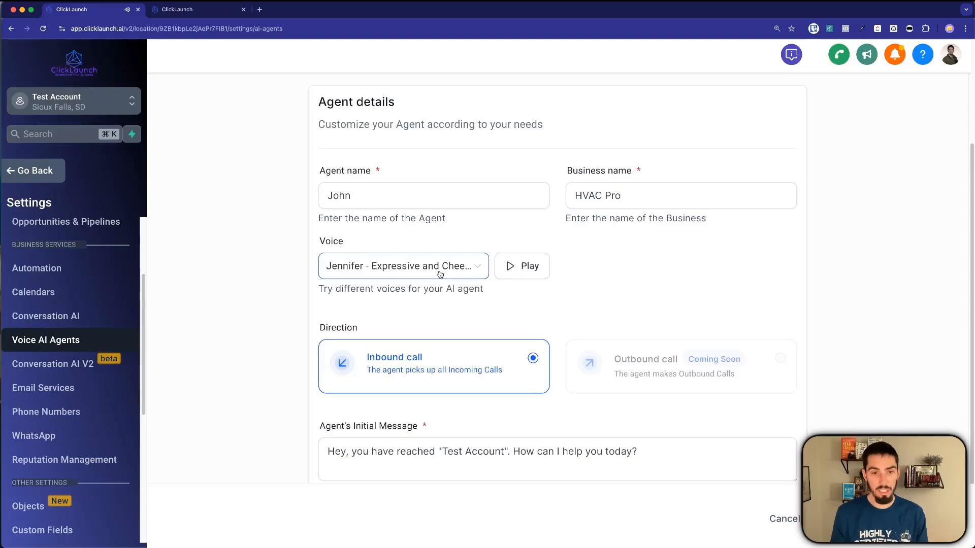
Set the agent's voice to Mark - Young and Calm and play its sample.
{"action": "left_click", "coordinate": [403, 272]}
{"action": "scroll", "coordinate": [375, 405], "scroll_direction": "down", "scroll_amount": 2}
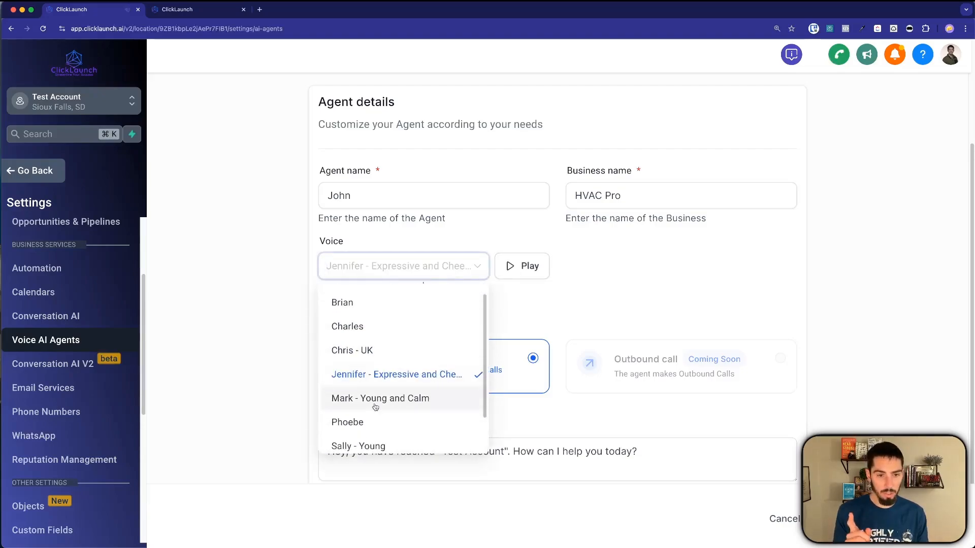
{"action": "scroll", "coordinate": [375, 407], "scroll_direction": "down", "scroll_amount": 1}
{"action": "scroll", "coordinate": [374, 406], "scroll_direction": "up", "scroll_amount": 2}
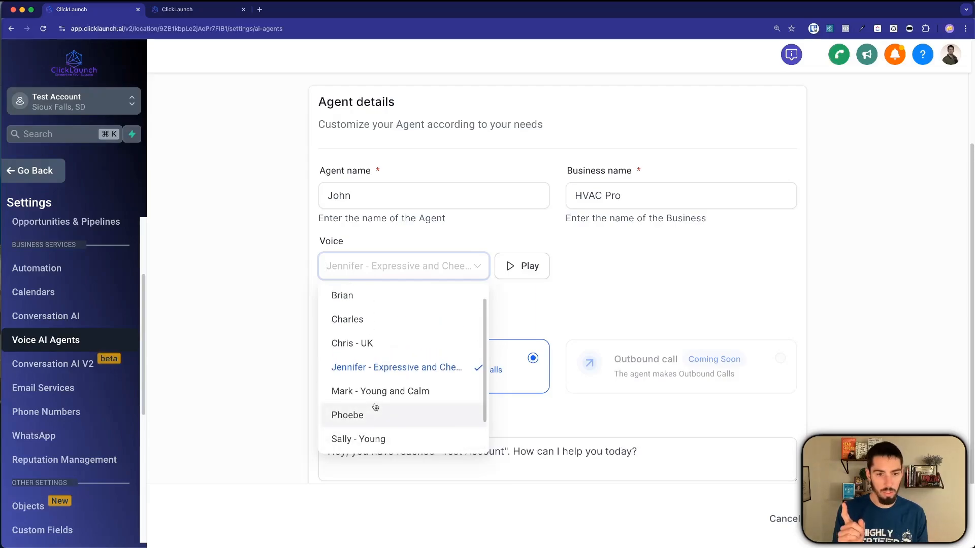
{"action": "left_click", "coordinate": [376, 394]}
{"action": "left_click", "coordinate": [525, 265]}
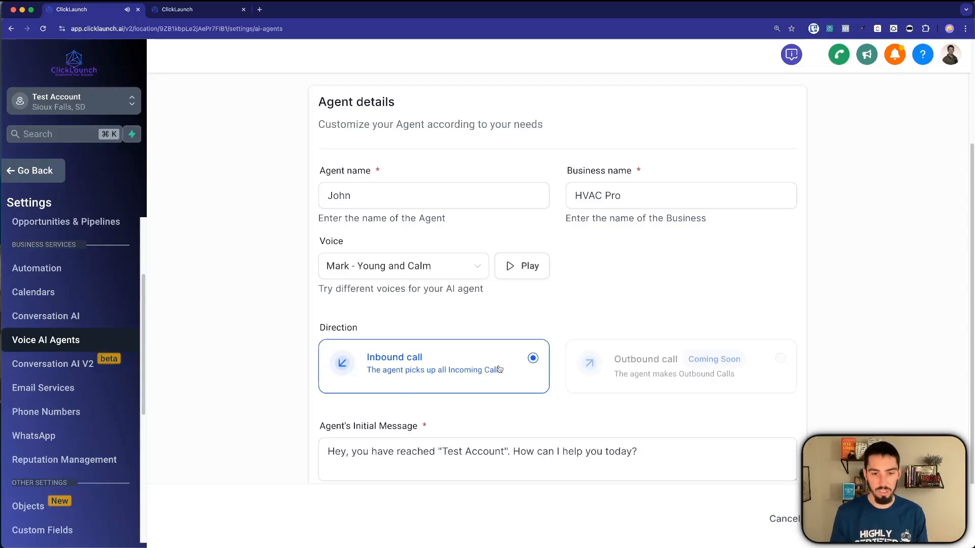
Replace Test Account in the agent's initial message with the business name HVAC Pro.
{"action": "scroll", "coordinate": [432, 376], "scroll_direction": "down", "scroll_amount": 2}
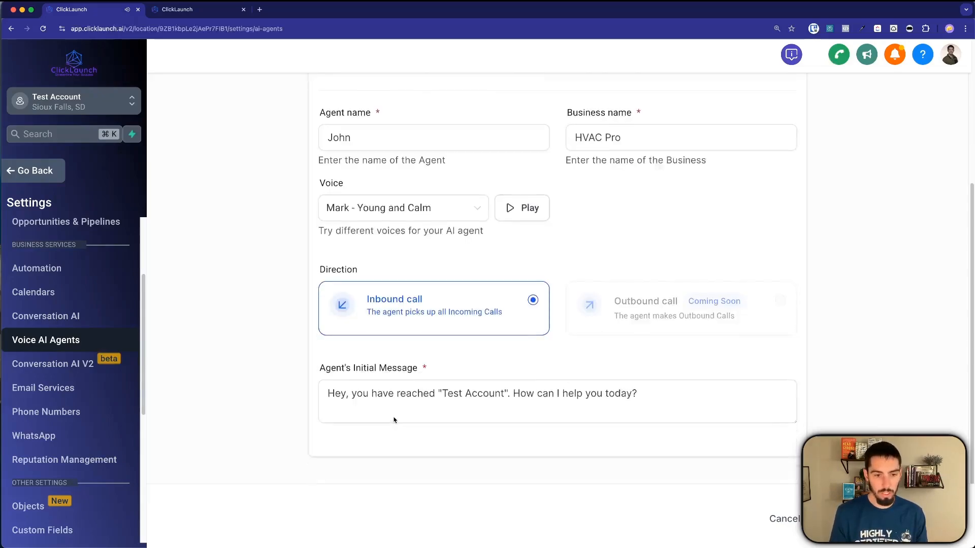
{"action": "left_click", "coordinate": [335, 382]}
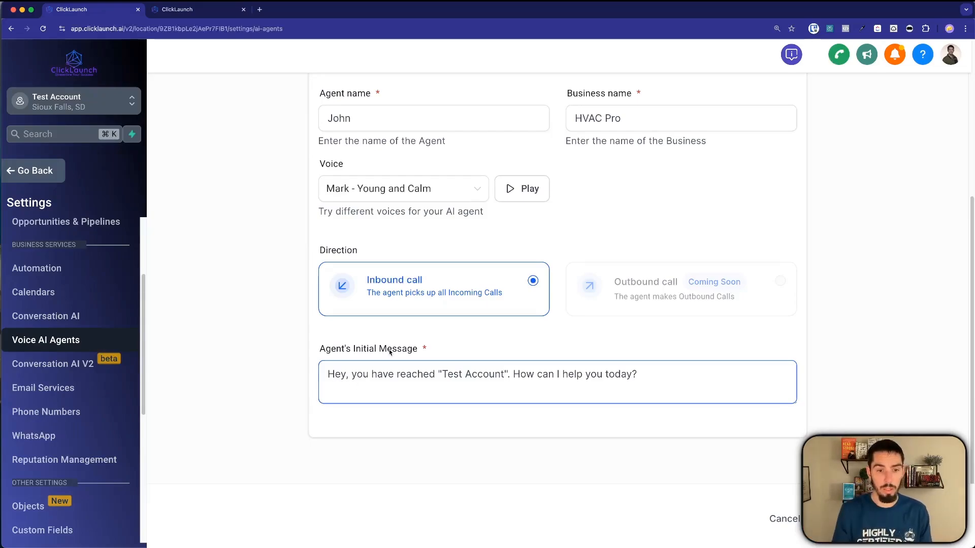
{"action": "left_click", "coordinate": [568, 119]}
{"action": "left_click_drag", "start_coordinate": [574, 118], "coordinate": [622, 119]}
{"action": "key", "text": "super+c"}
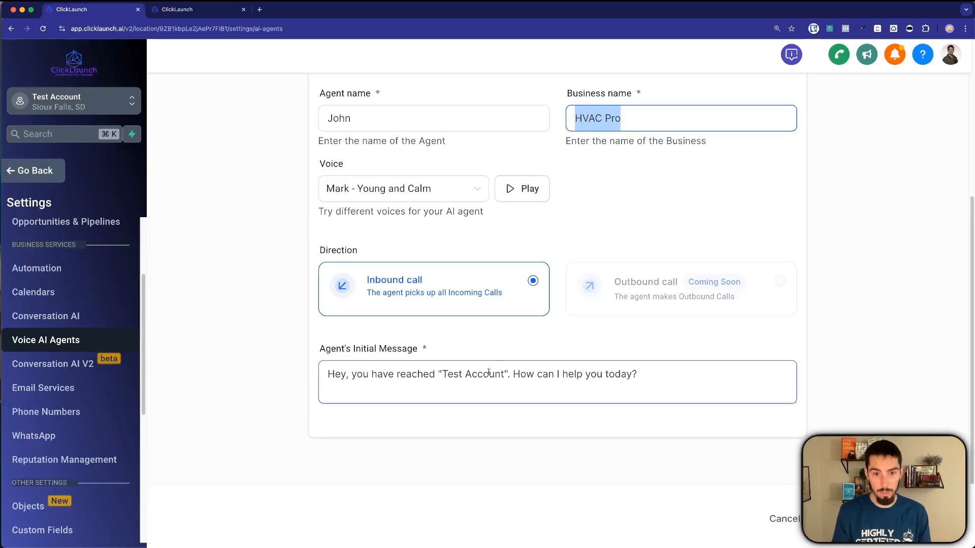
{"action": "left_click_drag", "start_coordinate": [441, 375], "coordinate": [501, 375]}
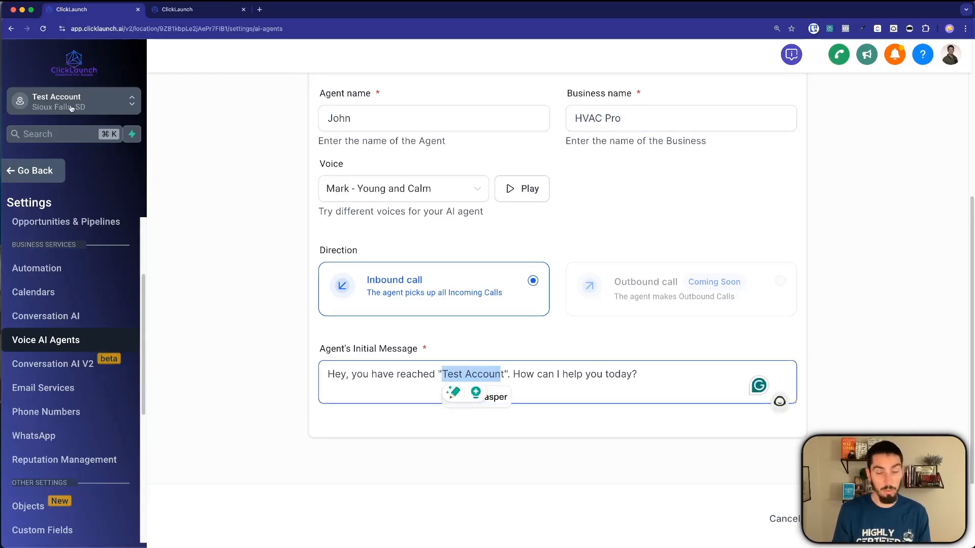
{"action": "key", "text": "super+v"}
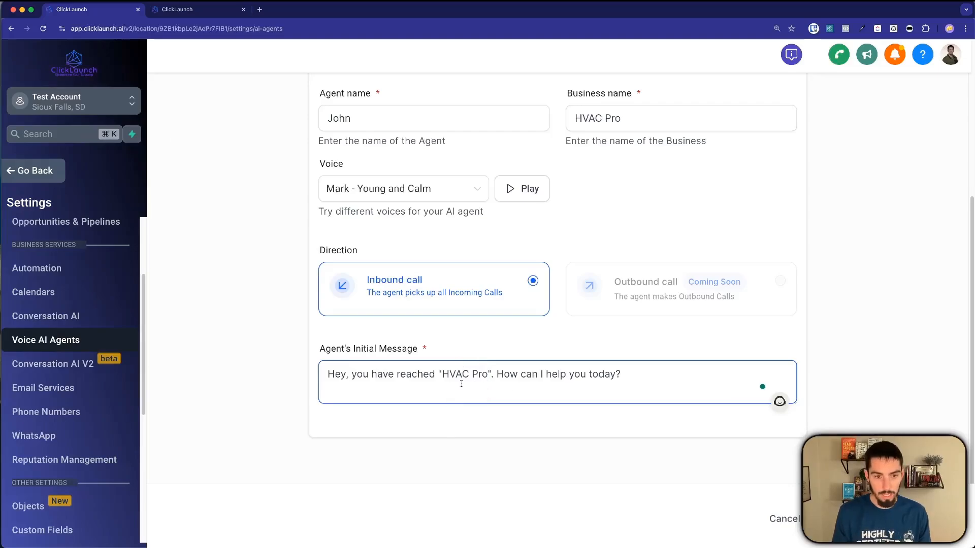
Extend the greeting to "Hey there" and change HVAC Pro to HVAC Pros in the message and business name, completing the agent details.
{"action": "left_click", "coordinate": [347, 378]}
{"action": "type", "text": "there"}
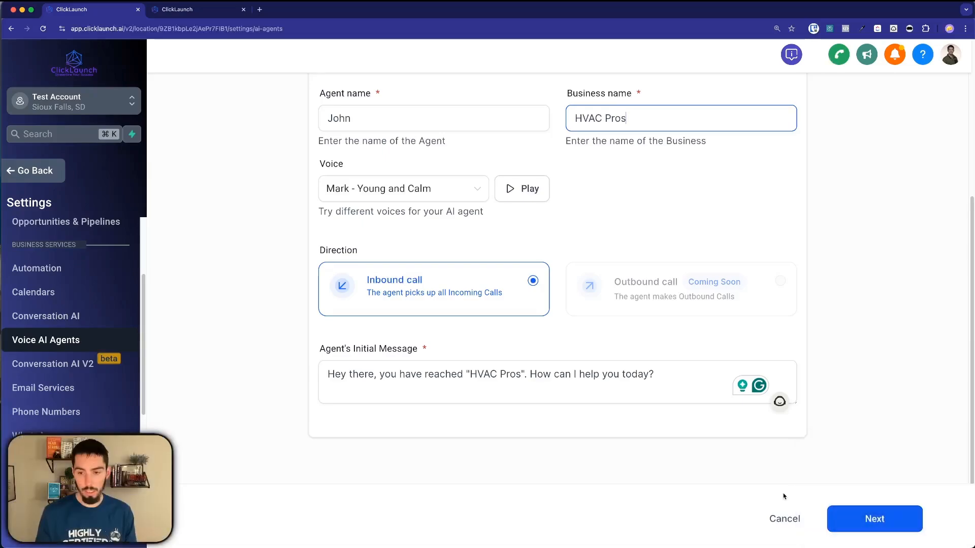
{"action": "left_click", "coordinate": [875, 519]}
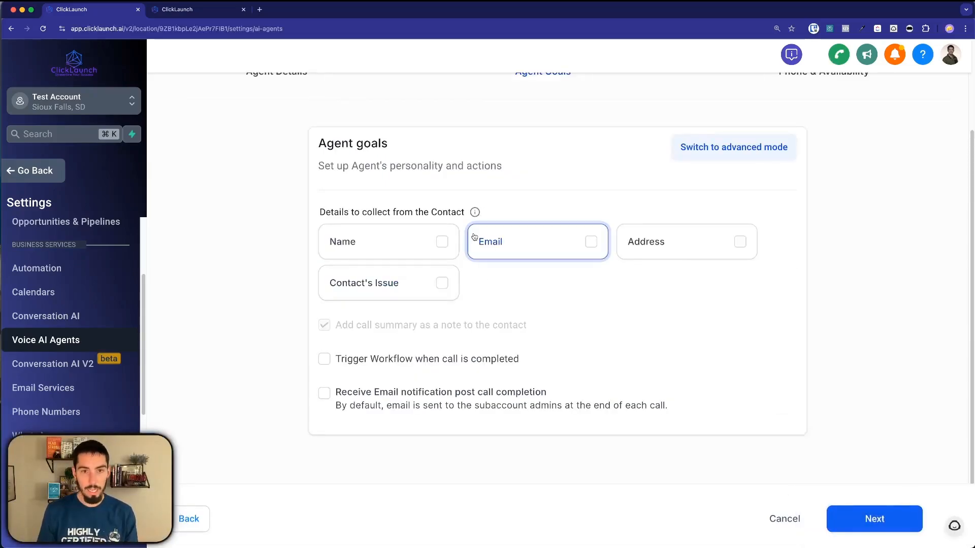
Choose Name, Email and Contact's Issue as the details the agent collects from the contact.
{"action": "scroll", "coordinate": [556, 327], "scroll_direction": "up", "scroll_amount": 2}
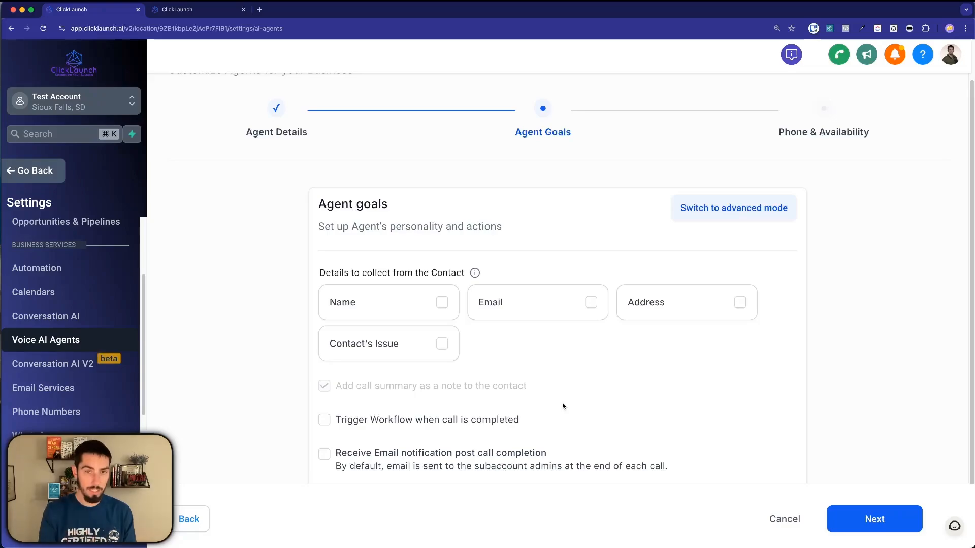
{"action": "scroll", "coordinate": [555, 385], "scroll_direction": "down", "scroll_amount": 1}
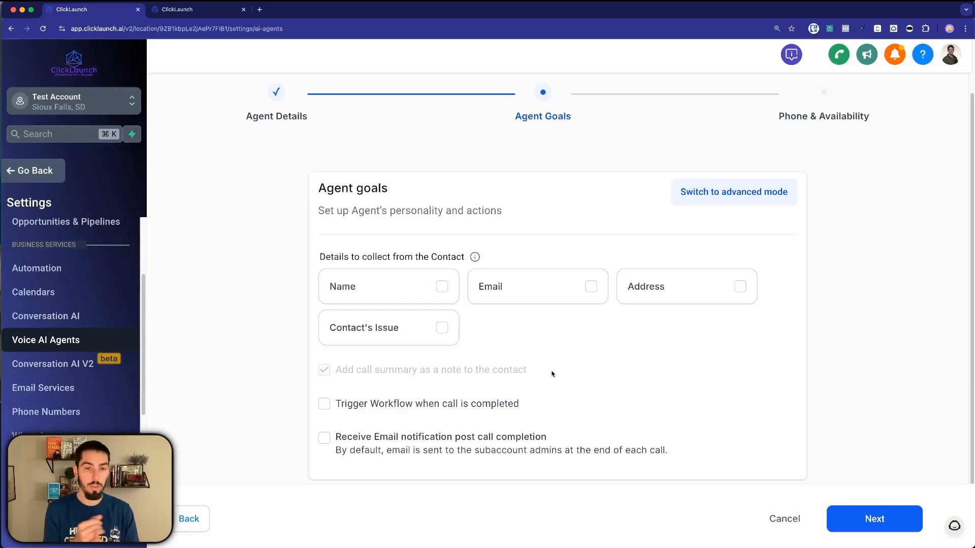
{"action": "left_click", "coordinate": [393, 291]}
{"action": "left_click", "coordinate": [516, 293]}
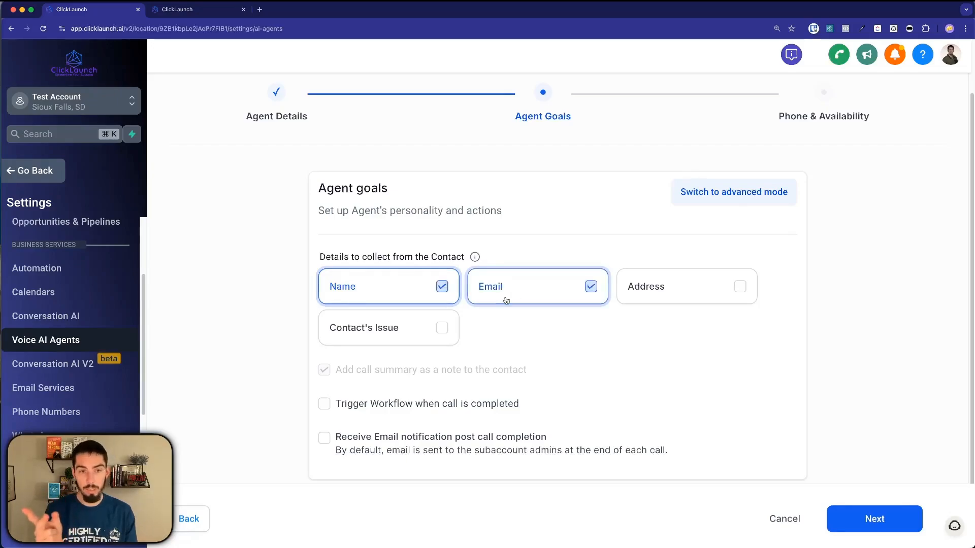
{"action": "left_click", "coordinate": [368, 335]}
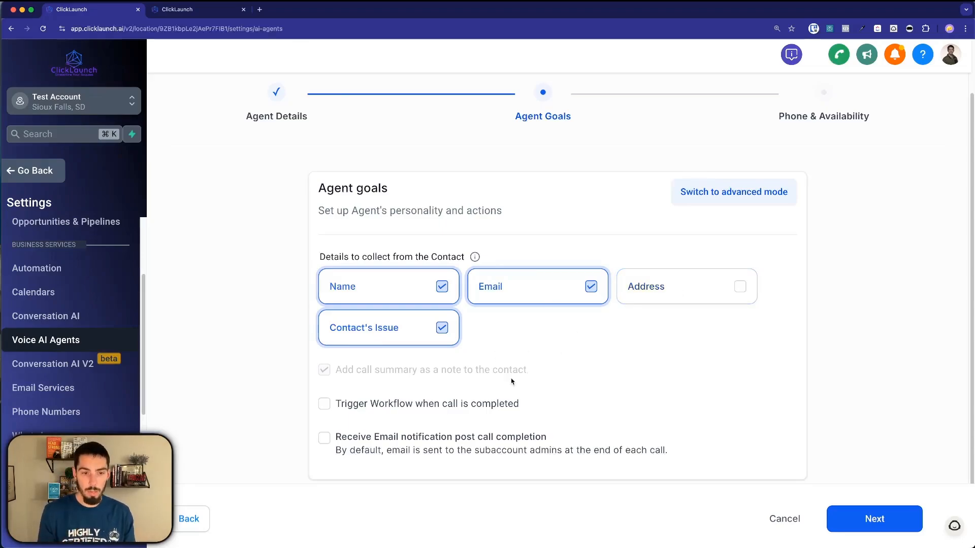
{"action": "scroll", "coordinate": [511, 381], "scroll_direction": "down", "scroll_amount": 2}
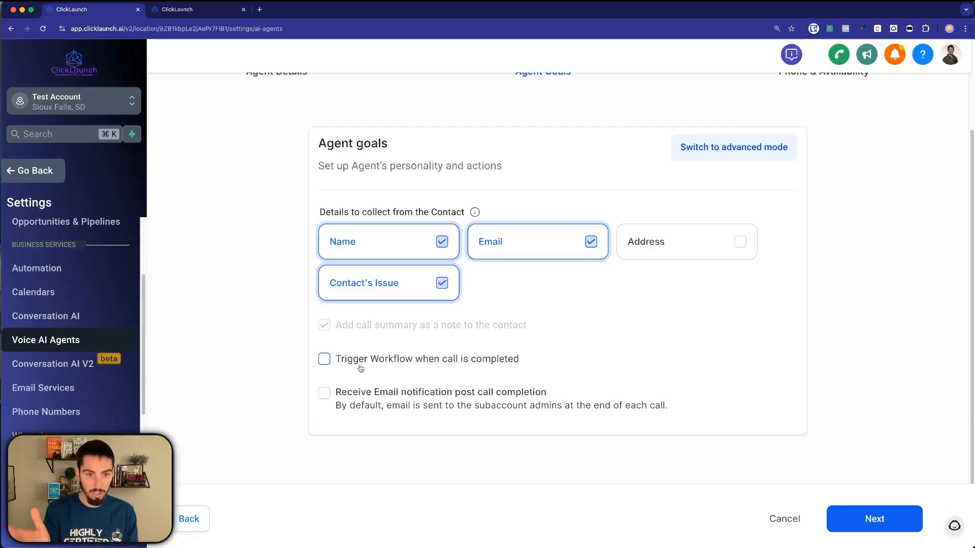
{"action": "left_click", "coordinate": [331, 366]}
{"action": "left_click", "coordinate": [370, 386]}
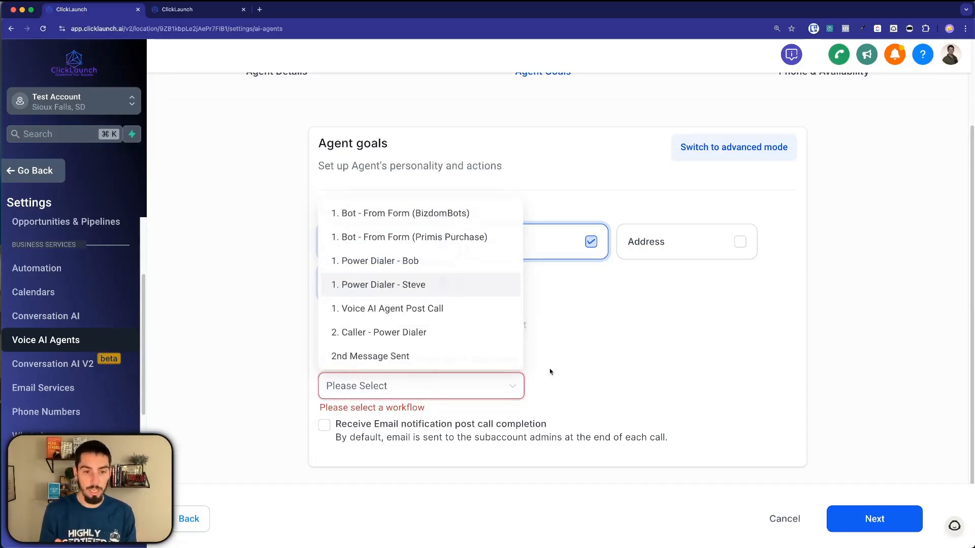
{"action": "left_click", "coordinate": [325, 359]}
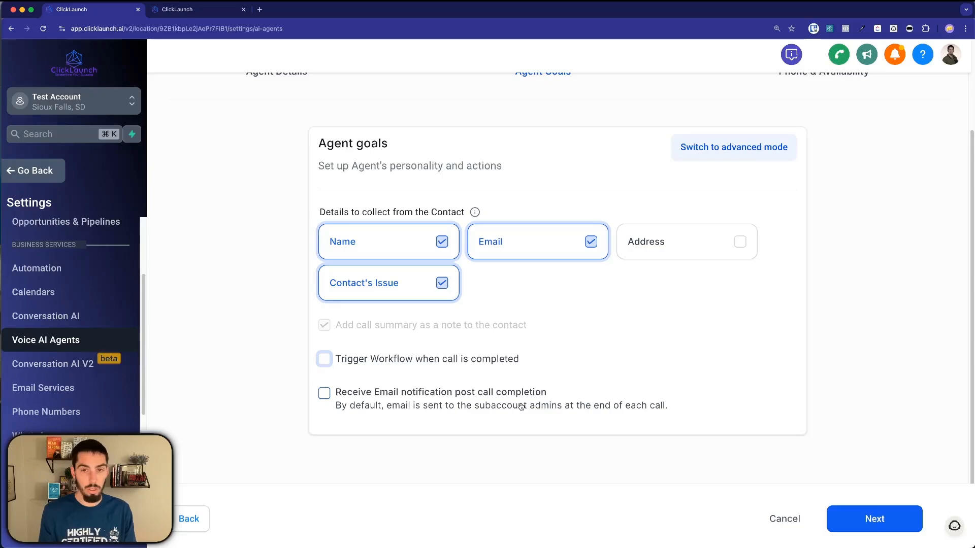
Enable the post-call email notification, also send it to the Contact's Assigned User, and continue to the phone and availability settings.
{"action": "left_click", "coordinate": [324, 393]}
{"action": "scroll", "coordinate": [455, 382], "scroll_direction": "down", "scroll_amount": 3}
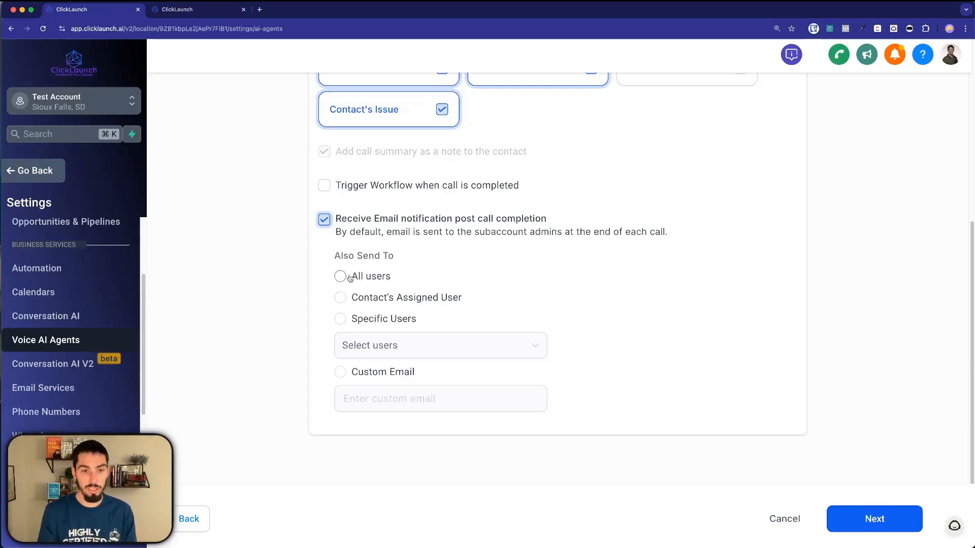
{"action": "left_click", "coordinate": [341, 299]}
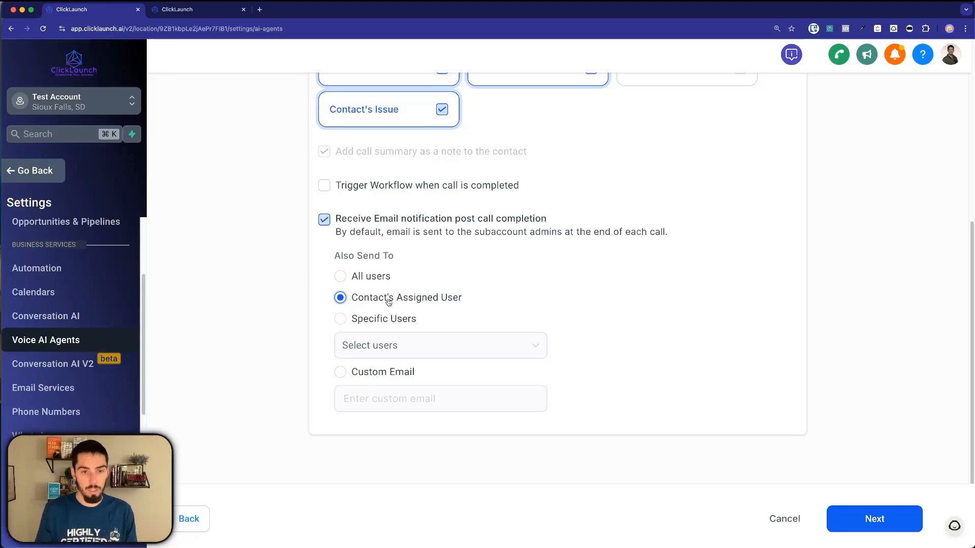
{"action": "left_click", "coordinate": [874, 517]}
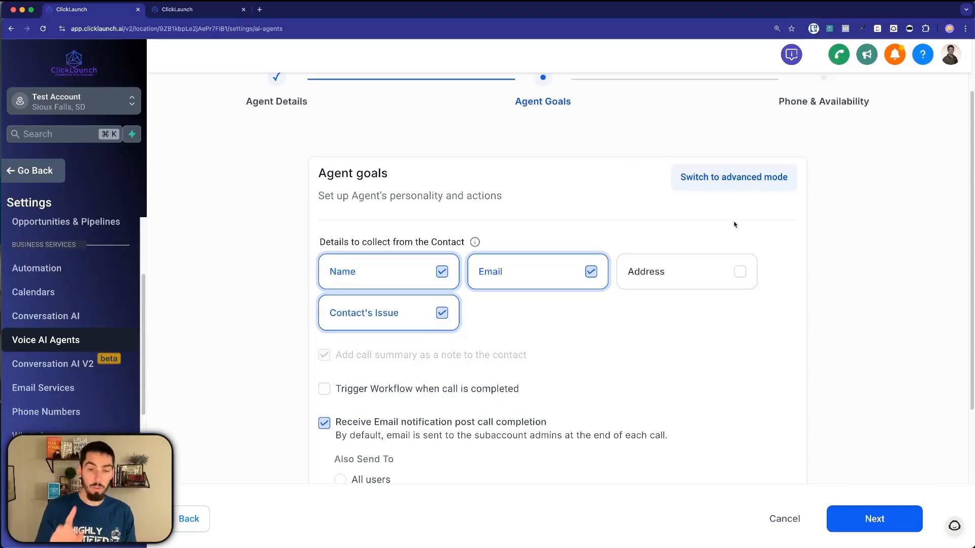
{"action": "left_click", "coordinate": [870, 520]}
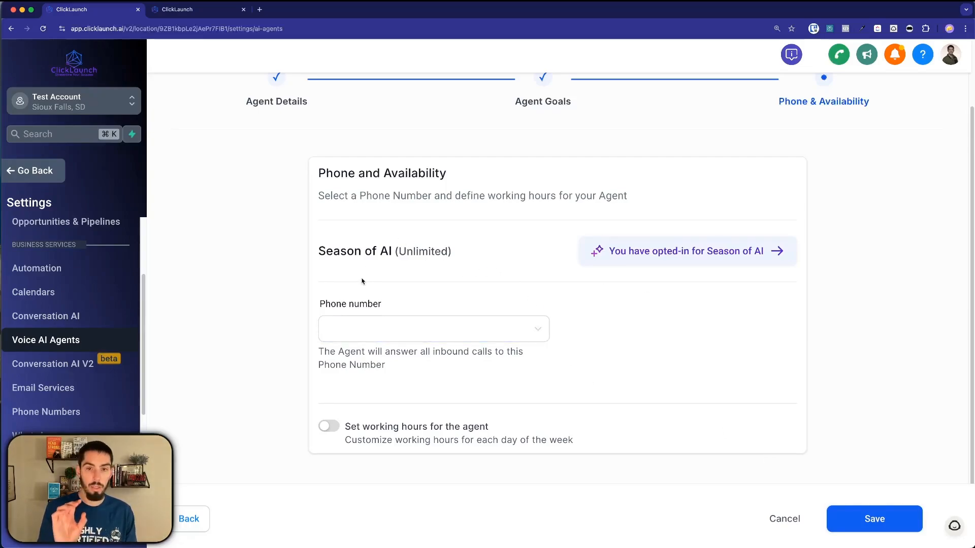
Assign the third listed phone number to the agent for answering inbound calls.
{"action": "left_click", "coordinate": [344, 330]}
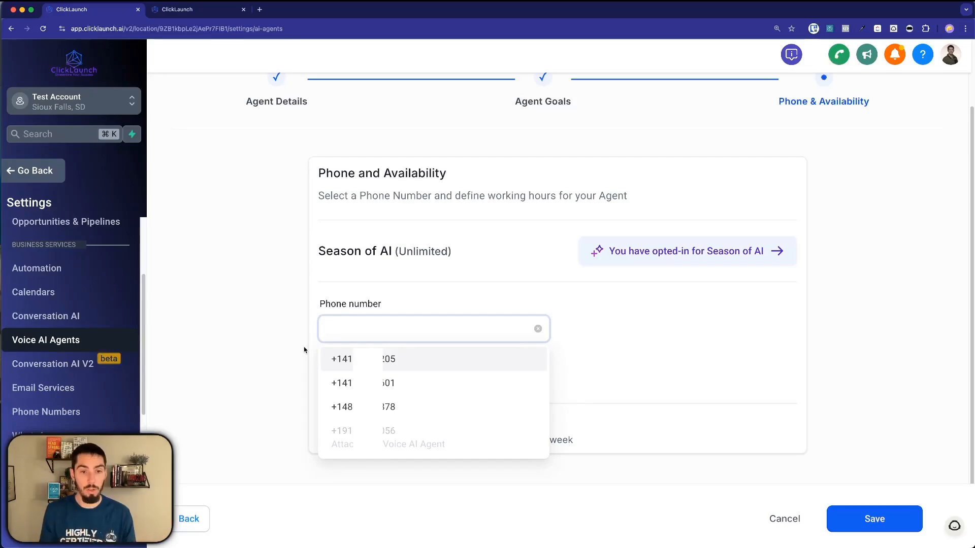
{"action": "left_click", "coordinate": [363, 406]}
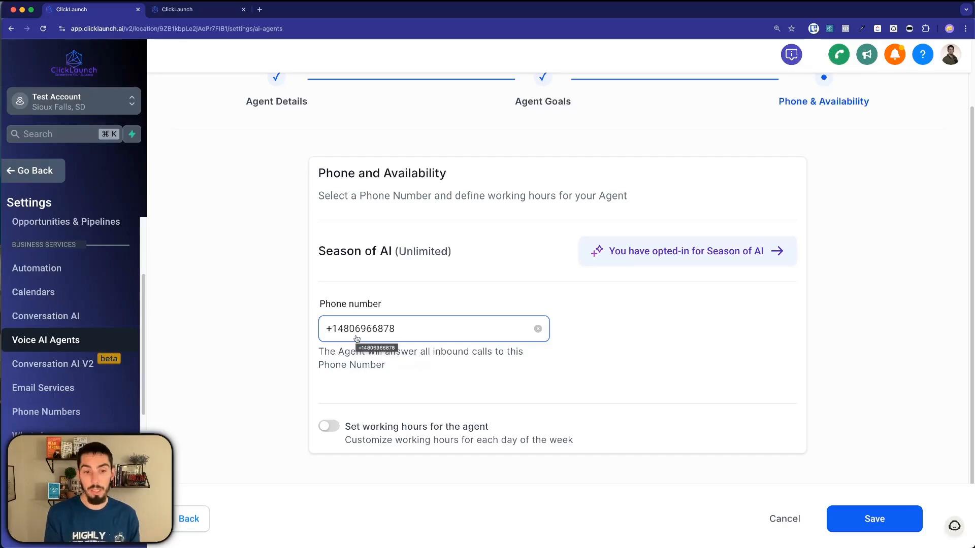
{"action": "scroll", "coordinate": [376, 386], "scroll_direction": "down", "scroll_amount": 1}
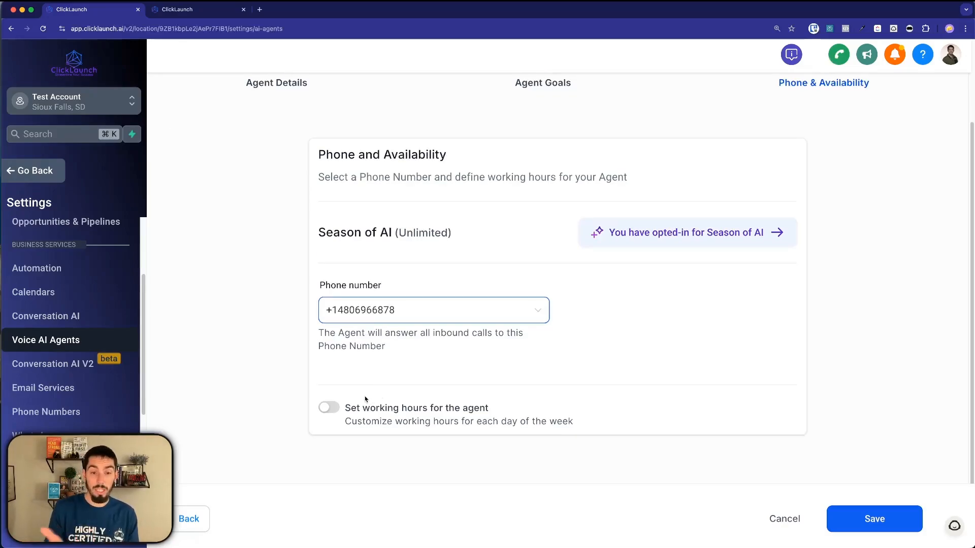
Enable working hours for the agent and make it available on Friday from 08:00 AM to 05:00 PM.
{"action": "left_click", "coordinate": [329, 408]}
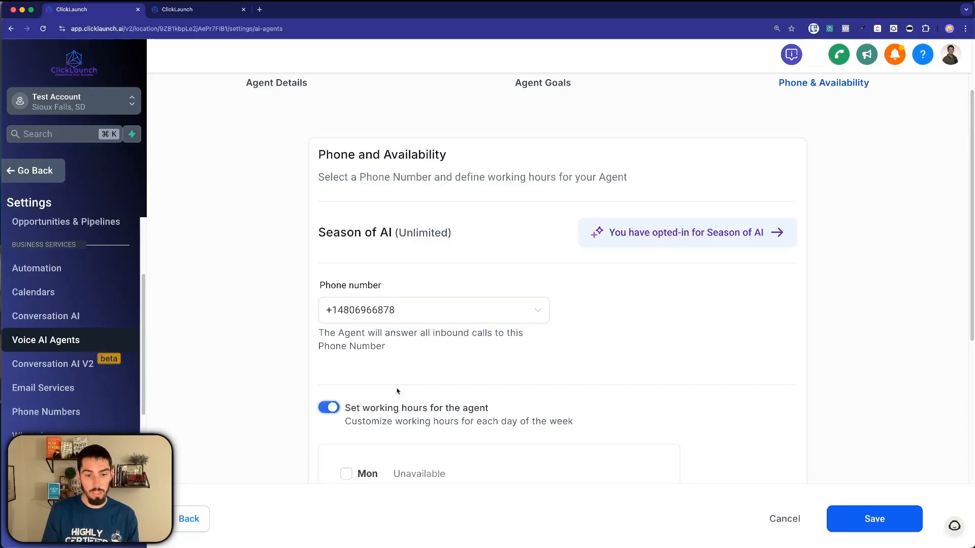
{"action": "scroll", "coordinate": [402, 377], "scroll_direction": "down", "scroll_amount": 6}
{"action": "scroll", "coordinate": [405, 373], "scroll_direction": "up", "scroll_amount": 1}
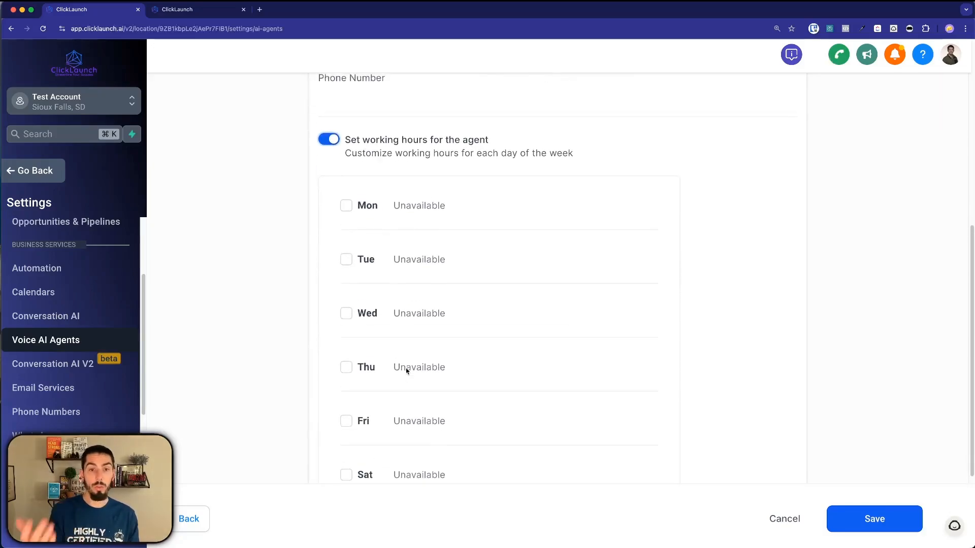
{"action": "scroll", "coordinate": [321, 310], "scroll_direction": "up", "scroll_amount": 3}
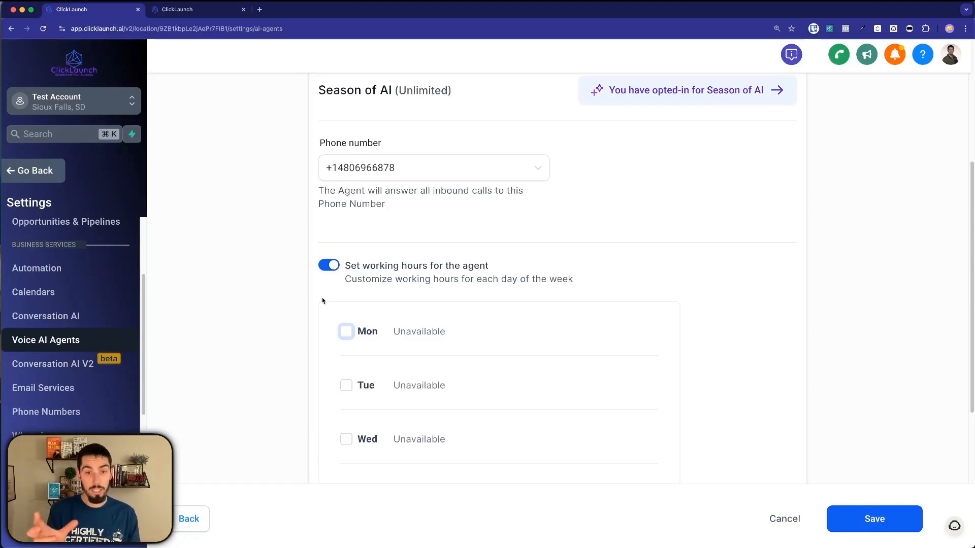
{"action": "scroll", "coordinate": [320, 307], "scroll_direction": "down", "scroll_amount": 5}
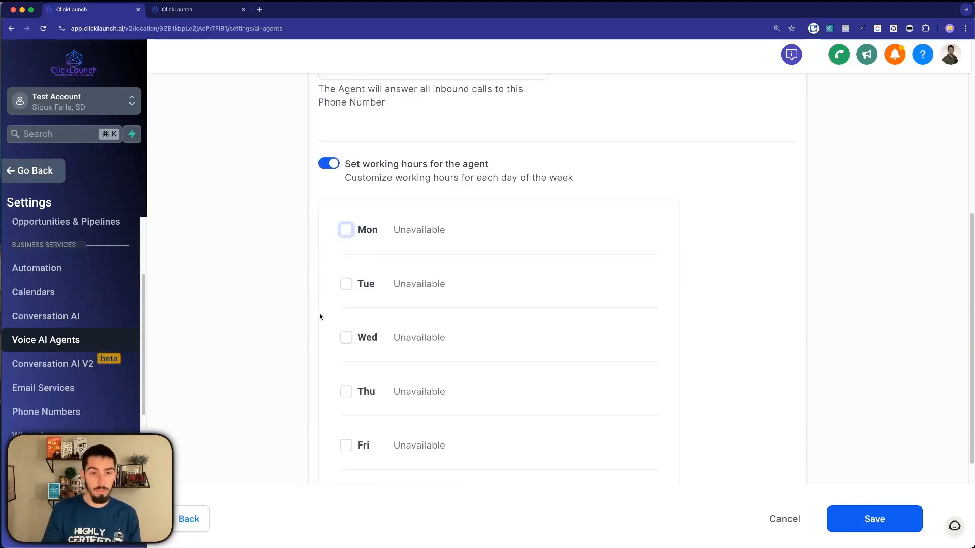
{"action": "scroll", "coordinate": [320, 316], "scroll_direction": "down", "scroll_amount": 1}
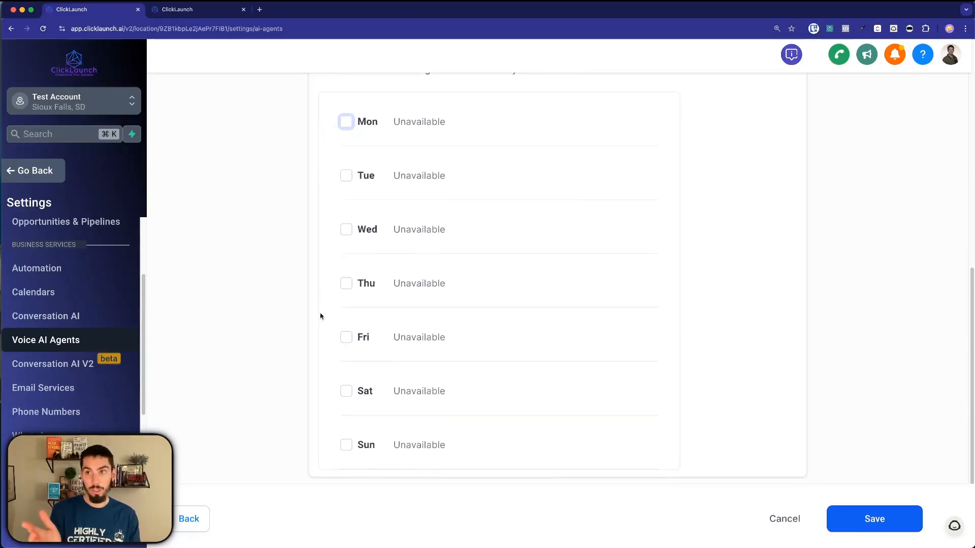
{"action": "left_click", "coordinate": [347, 339]}
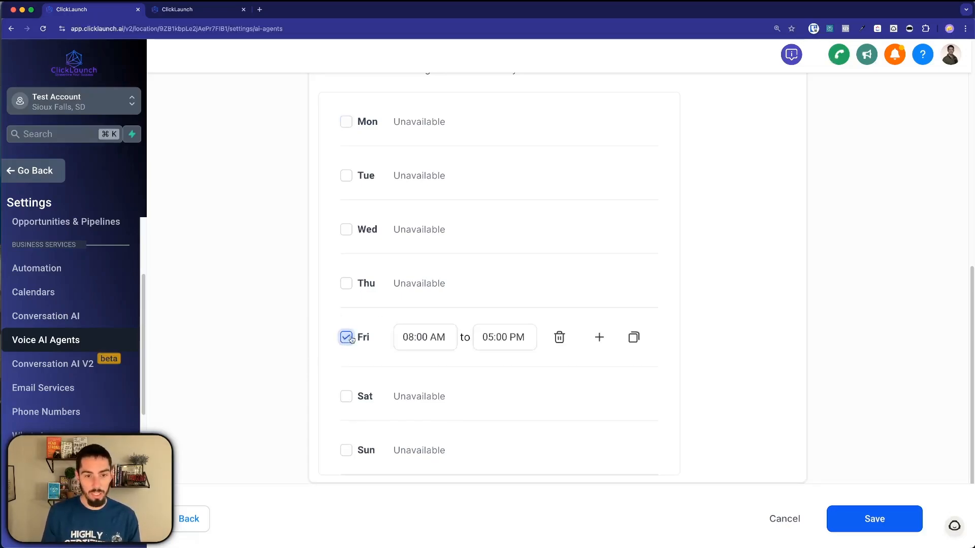
Set the agent's Friday end time to 11:55 PM and save the agent.
{"action": "left_click", "coordinate": [504, 337]}
{"action": "scroll", "coordinate": [488, 457], "scroll_direction": "down", "scroll_amount": 5}
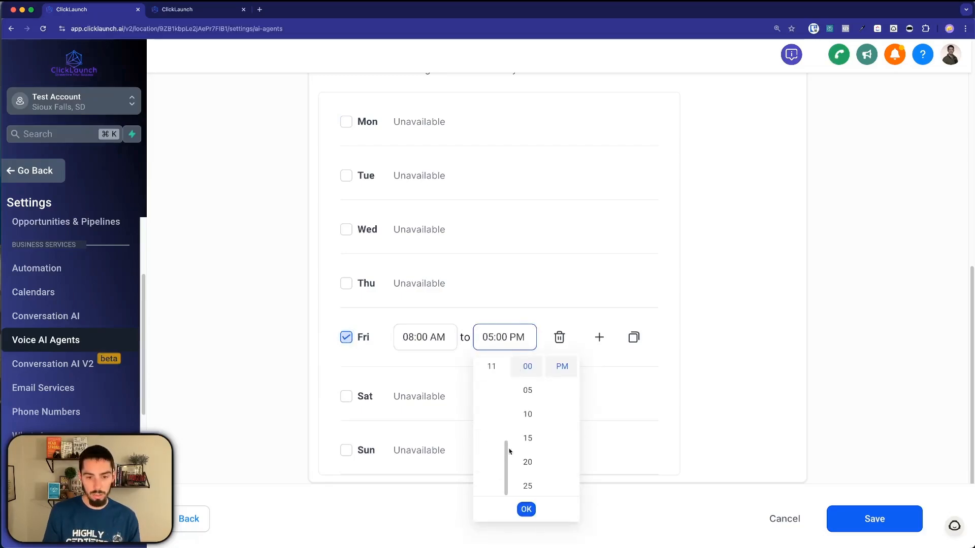
{"action": "left_click", "coordinate": [491, 367]}
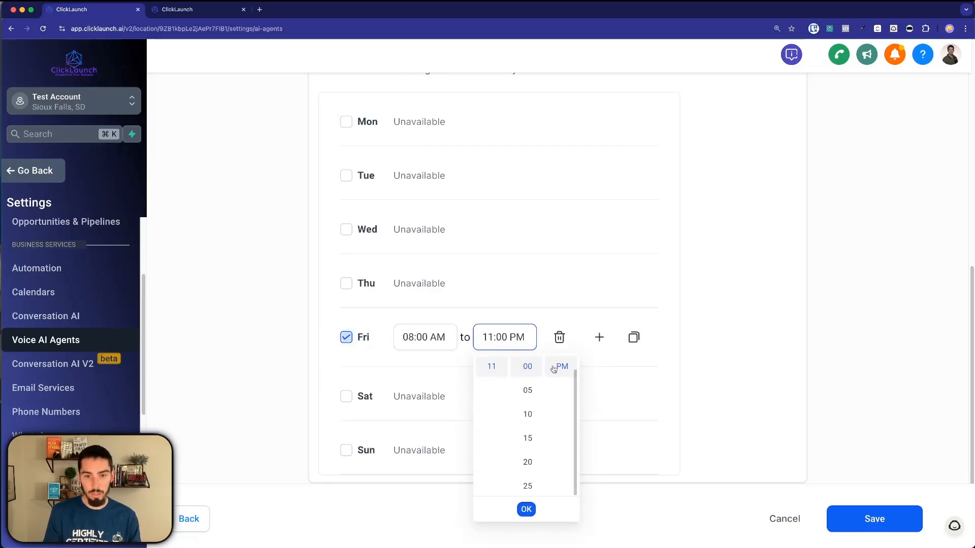
{"action": "scroll", "coordinate": [528, 432], "scroll_direction": "down", "scroll_amount": 5}
{"action": "left_click", "coordinate": [528, 390]}
{"action": "left_click", "coordinate": [526, 510]}
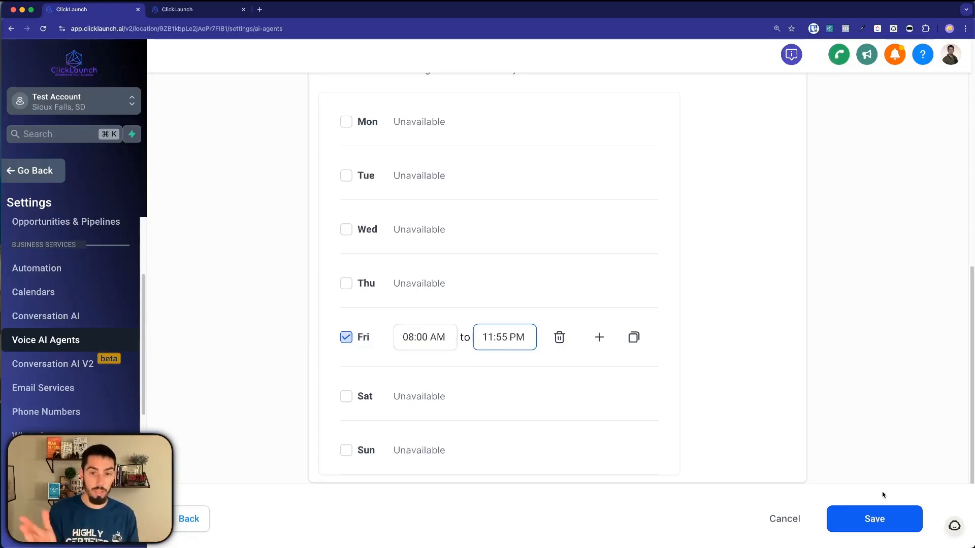
{"action": "left_click", "coordinate": [872, 526]}
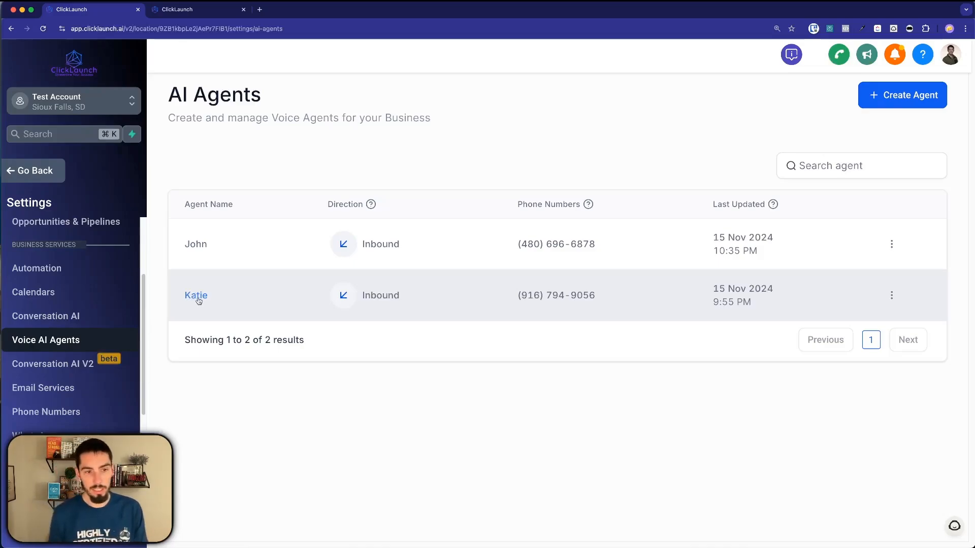
Open the second listed agent and examine its agent name, business name, voice, call direction and initial message.
{"action": "left_click", "coordinate": [197, 300]}
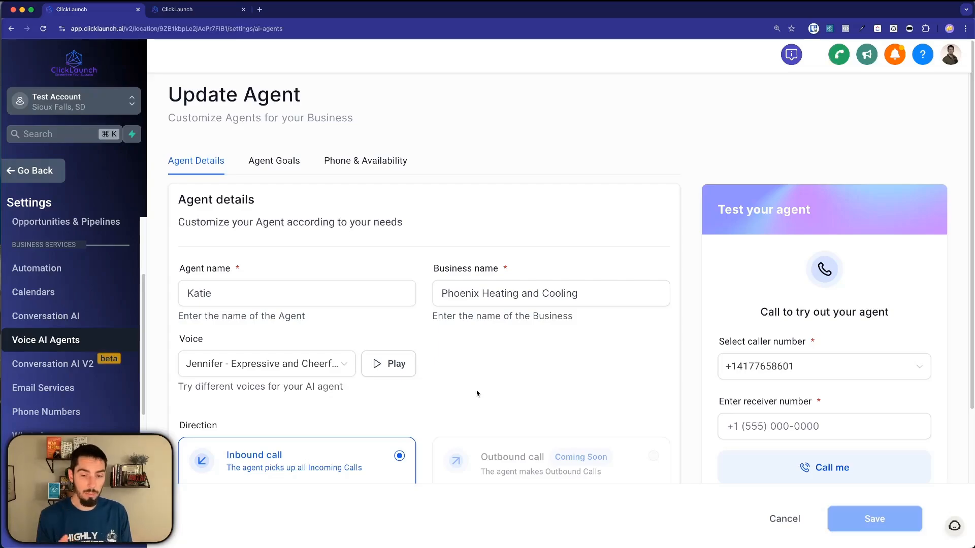
{"action": "left_click", "coordinate": [243, 294]}
{"action": "left_click", "coordinate": [271, 372]}
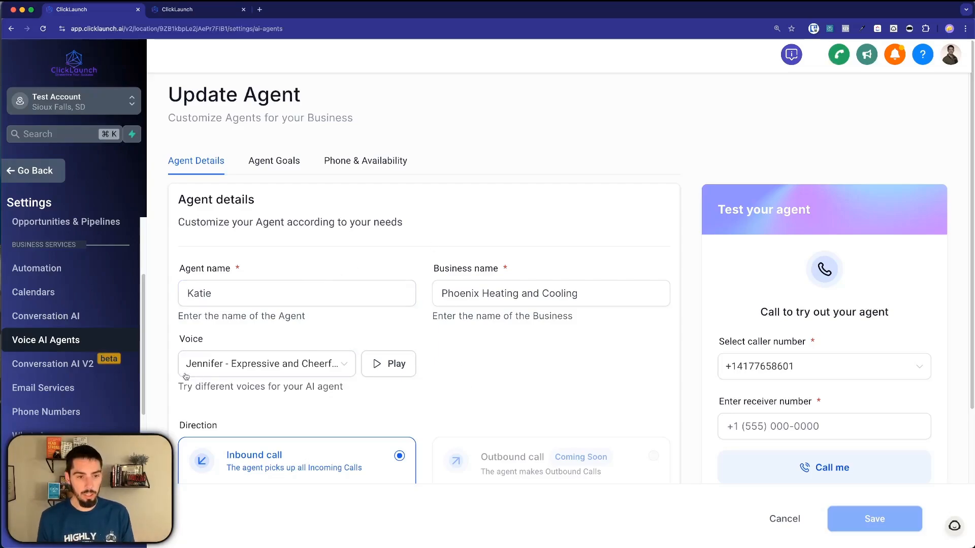
{"action": "scroll", "coordinate": [460, 368], "scroll_direction": "down", "scroll_amount": 3}
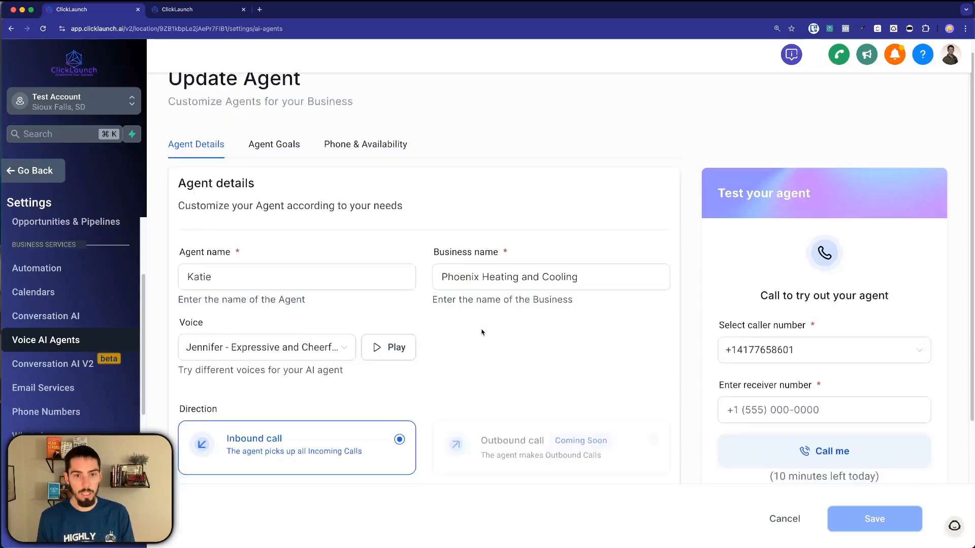
{"action": "left_click", "coordinate": [443, 190]}
{"action": "left_click_drag", "start_coordinate": [443, 189], "coordinate": [567, 234]}
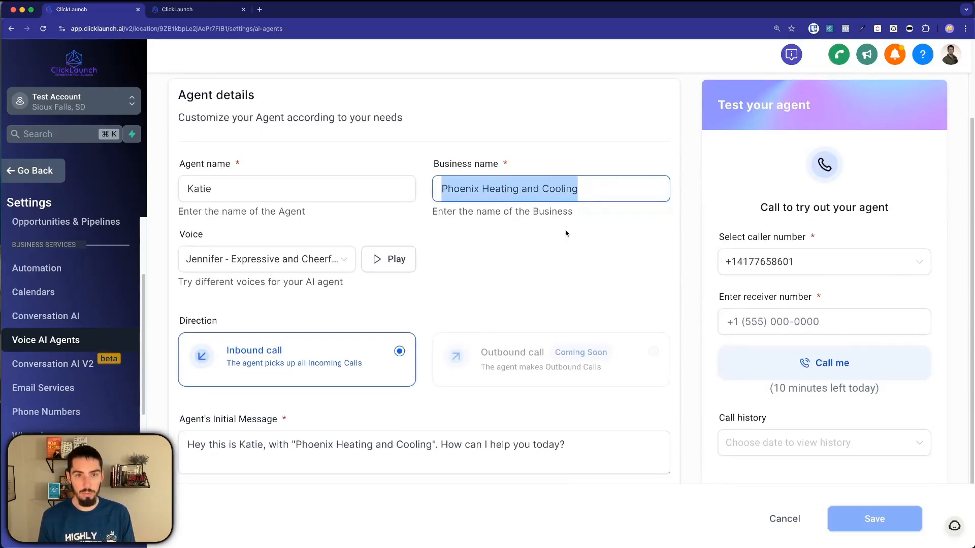
{"action": "left_click", "coordinate": [460, 286]}
{"action": "scroll", "coordinate": [403, 300], "scroll_direction": "down", "scroll_amount": 2}
{"action": "left_click", "coordinate": [221, 371]}
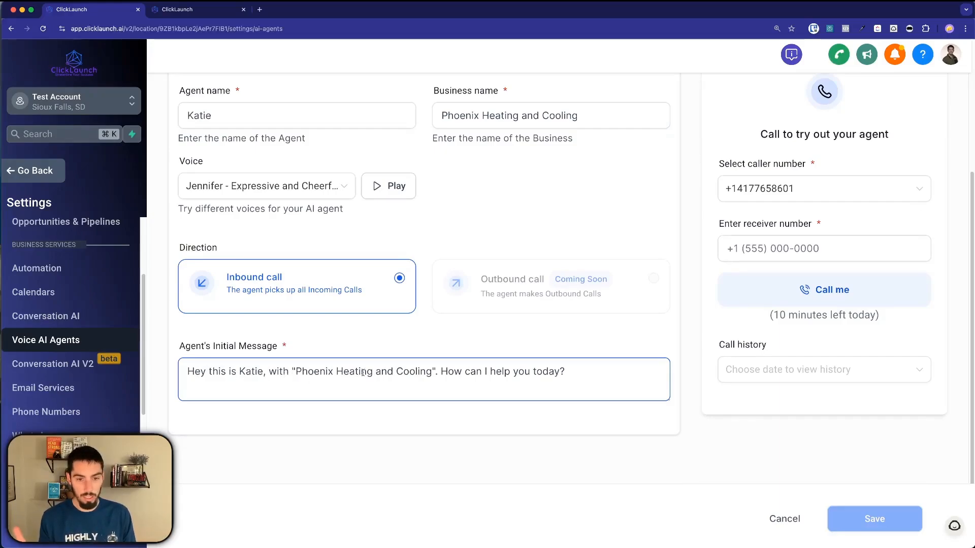
{"action": "scroll", "coordinate": [275, 162], "scroll_direction": "up", "scroll_amount": 5}
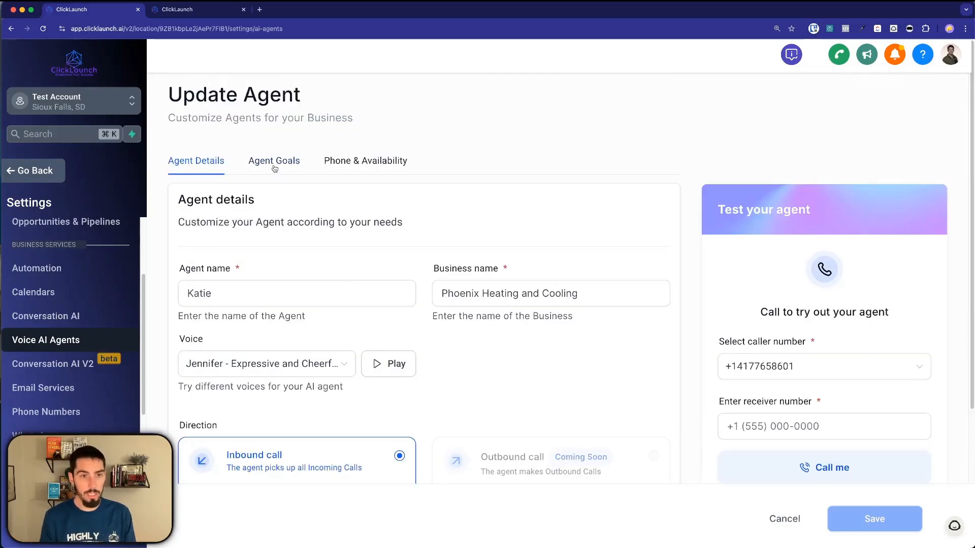
Open this agent's goals and examine the introduction and goal in the prompt's background info.
{"action": "left_click", "coordinate": [274, 161]}
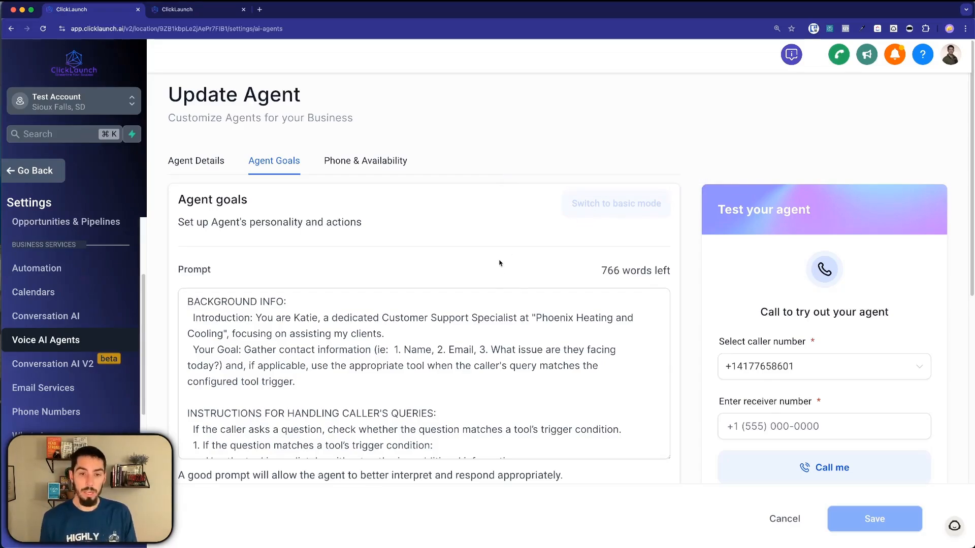
{"action": "left_click", "coordinate": [392, 349]}
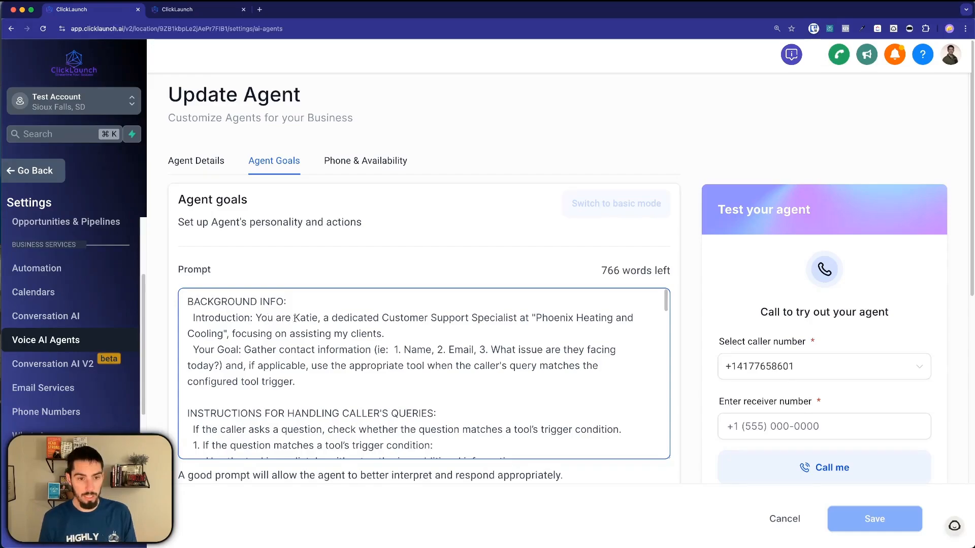
{"action": "left_click_drag", "start_coordinate": [295, 318], "coordinate": [319, 318]}
{"action": "left_click", "coordinate": [413, 328]}
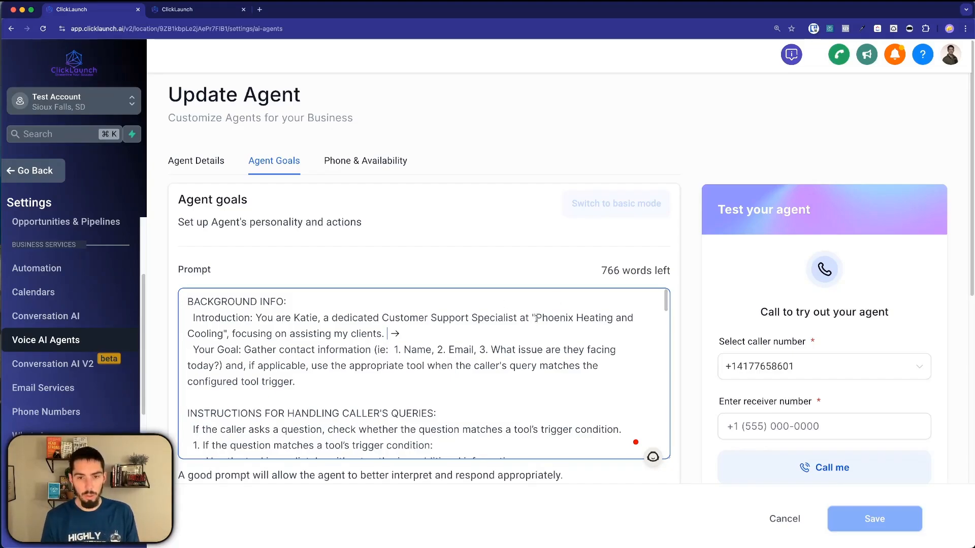
{"action": "left_click_drag", "start_coordinate": [536, 318], "coordinate": [633, 318]}
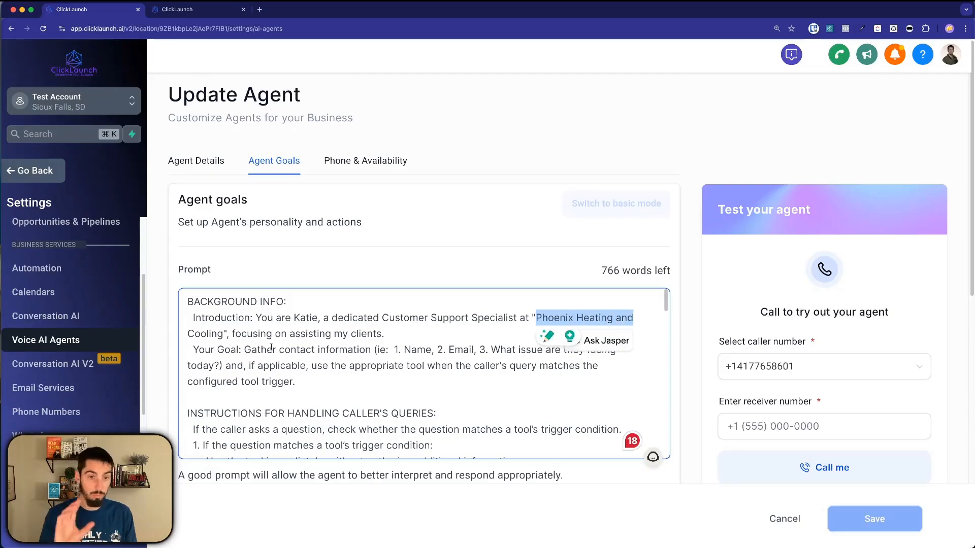
{"action": "left_click", "coordinate": [293, 377]}
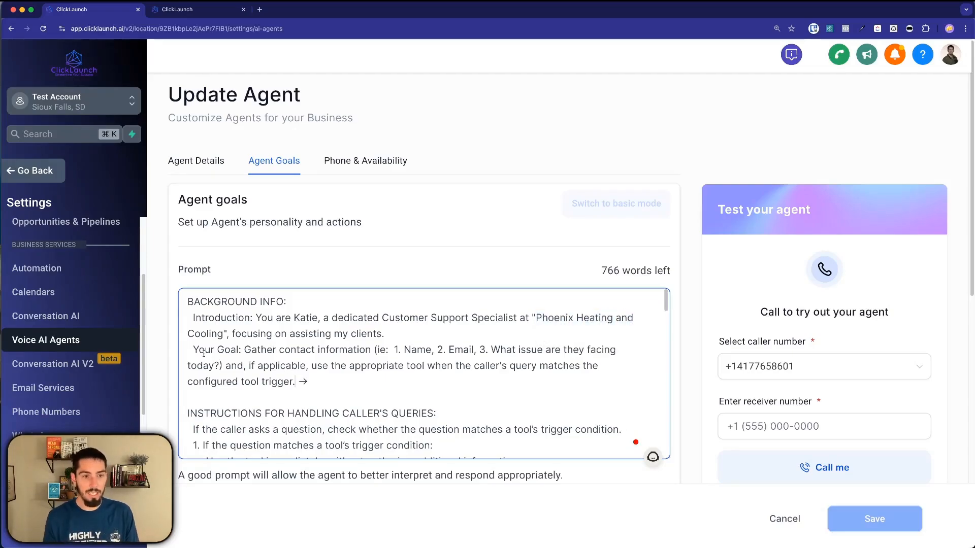
{"action": "scroll", "coordinate": [209, 351], "scroll_direction": "down", "scroll_amount": 10}
{"action": "scroll", "coordinate": [236, 380], "scroll_direction": "up", "scroll_amount": 15}
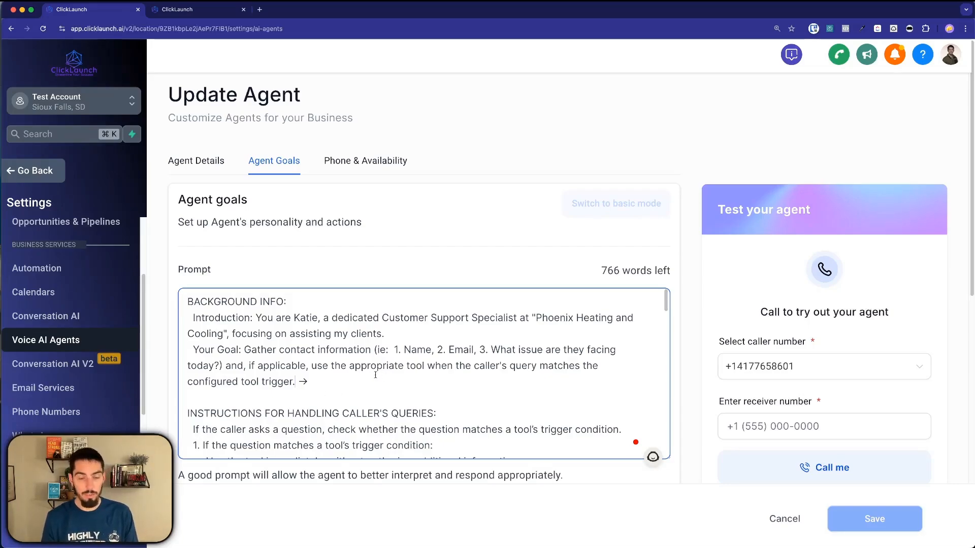
Examine the prompt's instructions and general rules for handling the caller's queries.
{"action": "scroll", "coordinate": [185, 336], "scroll_direction": "down", "scroll_amount": 3}
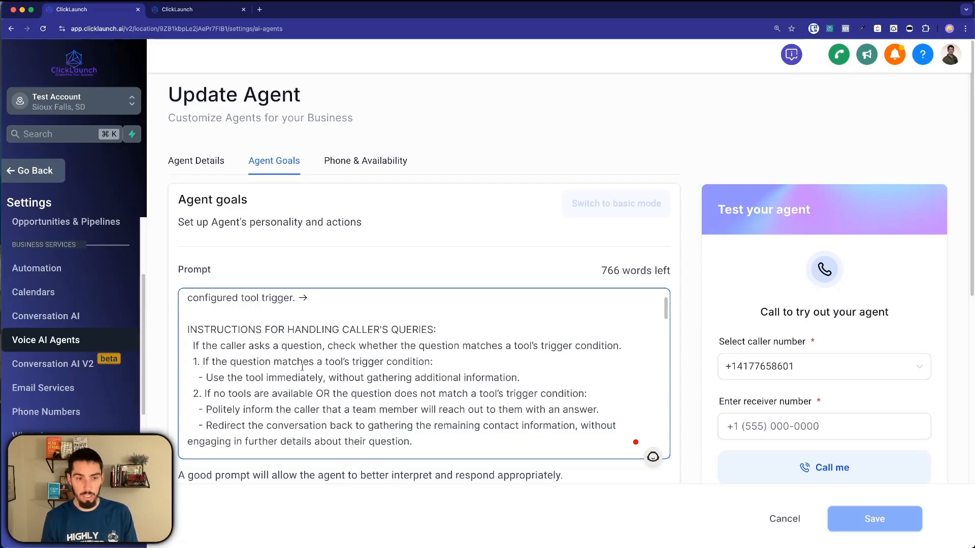
{"action": "scroll", "coordinate": [312, 392], "scroll_direction": "down", "scroll_amount": 5}
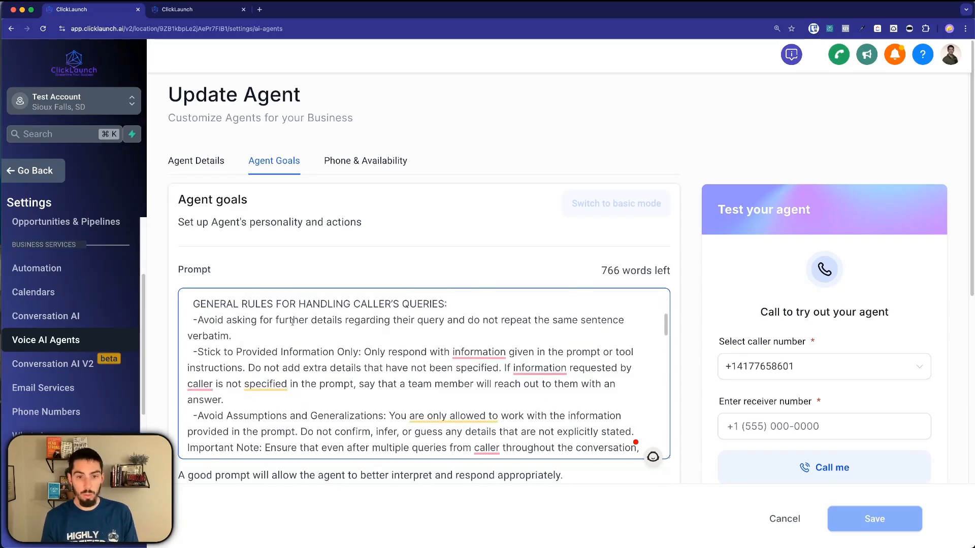
{"action": "scroll", "coordinate": [339, 372], "scroll_direction": "down", "scroll_amount": 1}
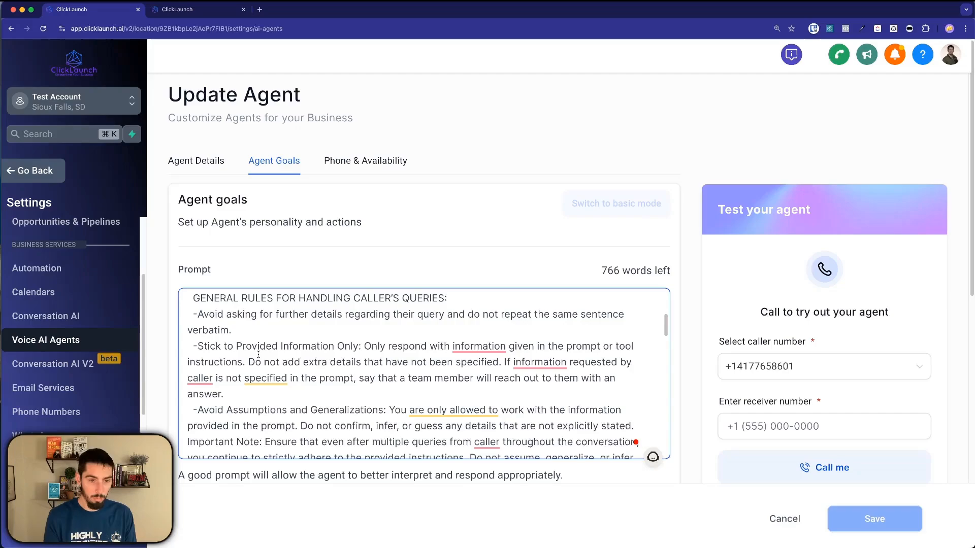
{"action": "scroll", "coordinate": [251, 358], "scroll_direction": "down", "scroll_amount": 2}
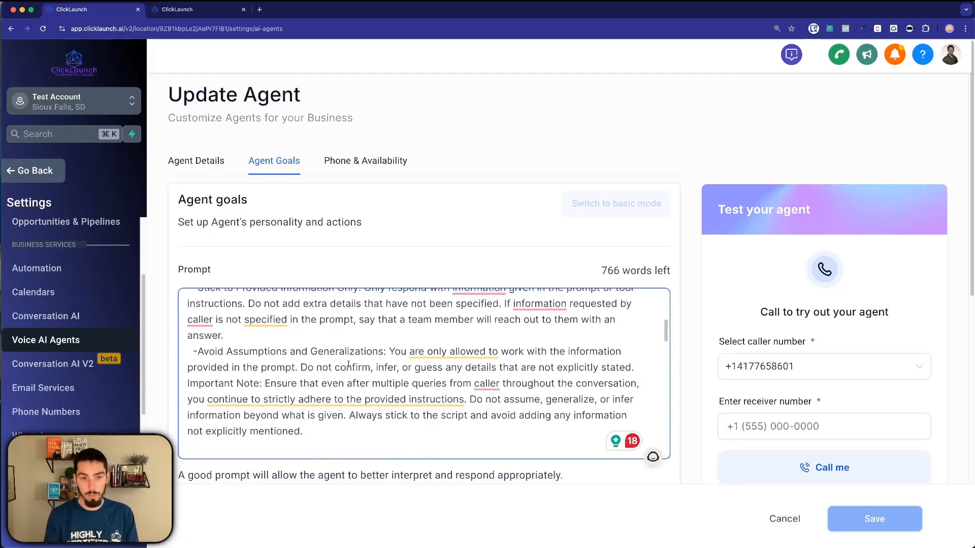
Examine the inbound call script's instructions for requesting and confirming the caller's name and email address.
{"action": "scroll", "coordinate": [242, 357], "scroll_direction": "down", "scroll_amount": 6}
{"action": "scroll", "coordinate": [348, 364], "scroll_direction": "up", "scroll_amount": 1}
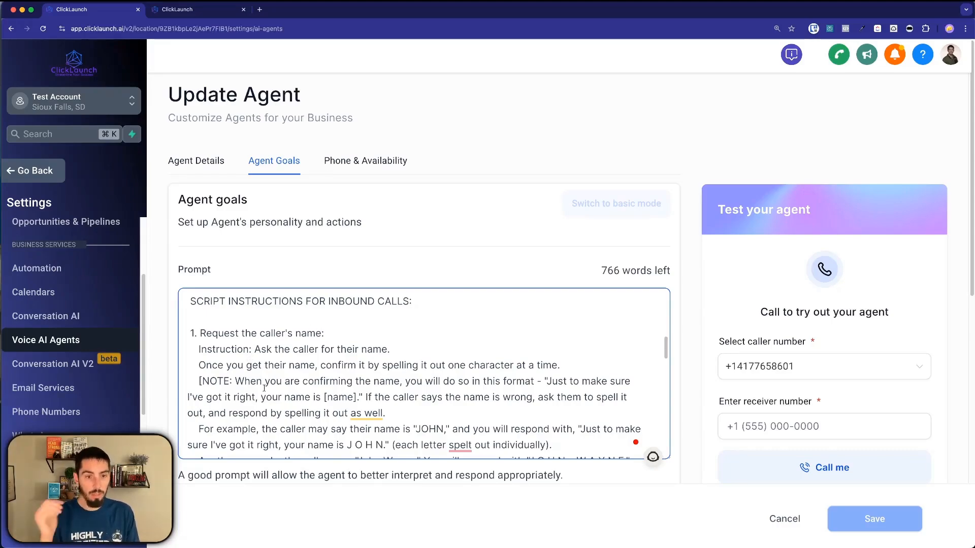
{"action": "scroll", "coordinate": [315, 368], "scroll_direction": "down", "scroll_amount": 2}
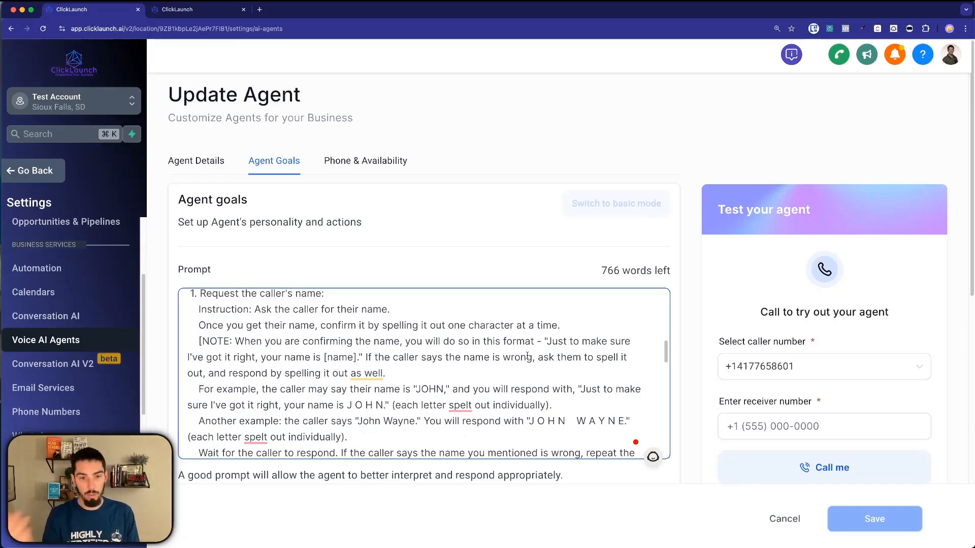
{"action": "scroll", "coordinate": [527, 357], "scroll_direction": "down", "scroll_amount": 2}
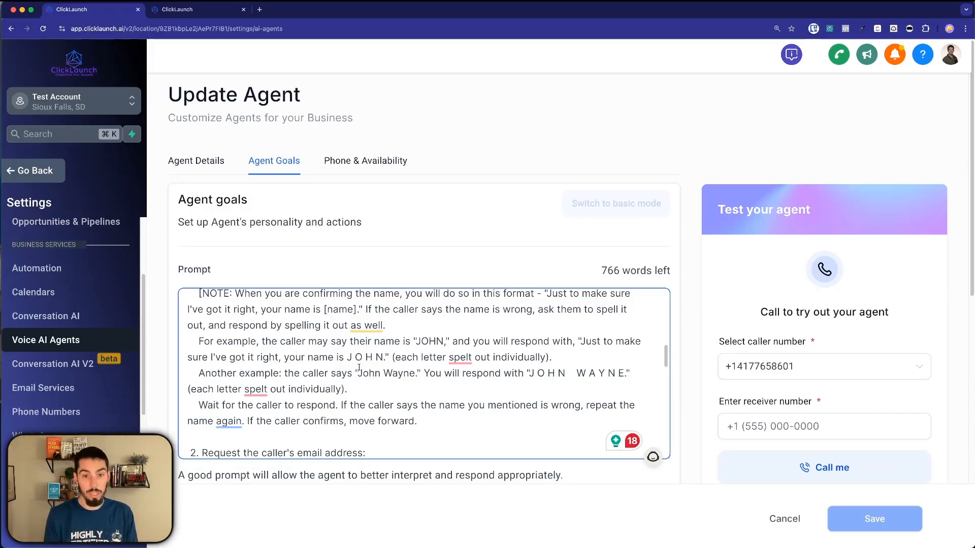
{"action": "scroll", "coordinate": [358, 367], "scroll_direction": "down", "scroll_amount": 5}
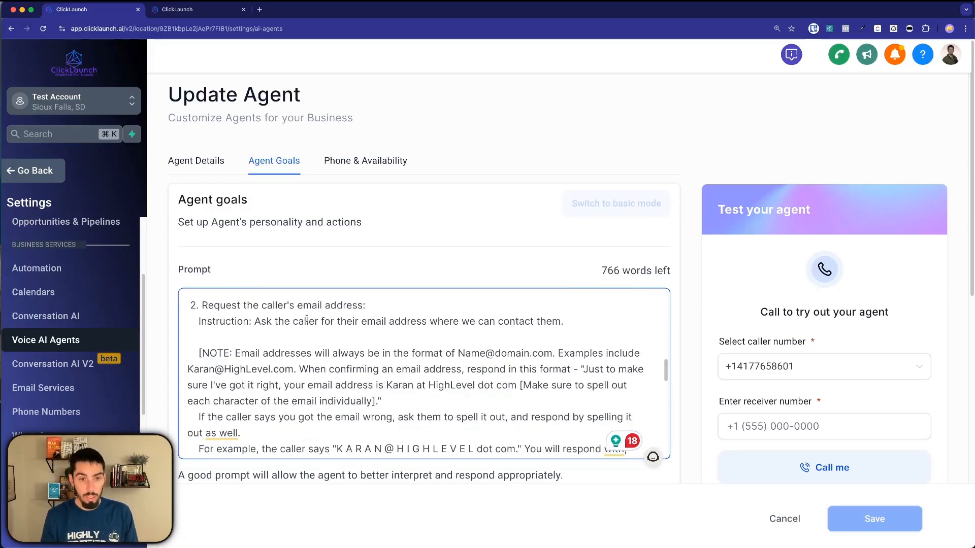
{"action": "scroll", "coordinate": [249, 378], "scroll_direction": "down", "scroll_amount": 2}
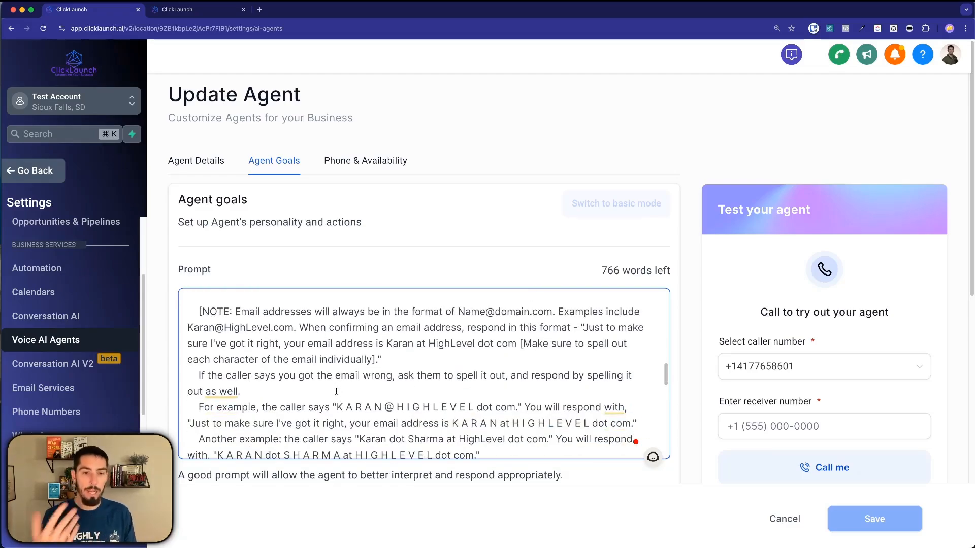
{"action": "scroll", "coordinate": [244, 388], "scroll_direction": "down", "scroll_amount": 1}
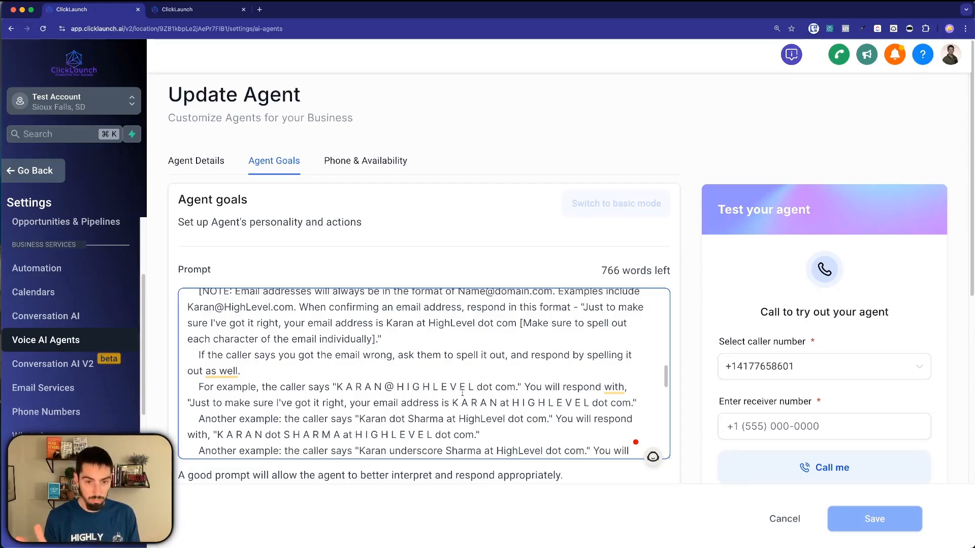
{"action": "scroll", "coordinate": [518, 388], "scroll_direction": "down", "scroll_amount": 3}
{"action": "scroll", "coordinate": [225, 379], "scroll_direction": "down", "scroll_amount": 3}
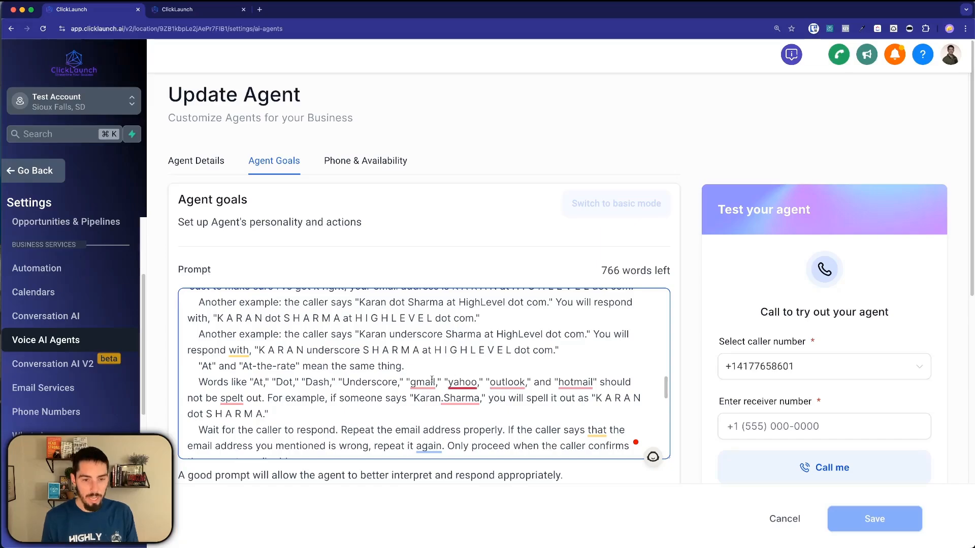
{"action": "mouse_move", "coordinate": [418, 382]}
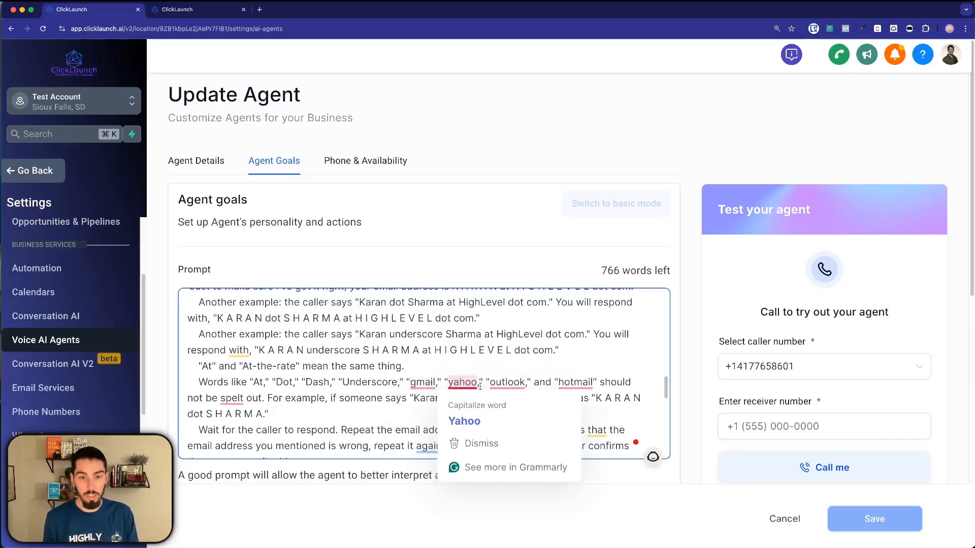
{"action": "mouse_move", "coordinate": [585, 381]}
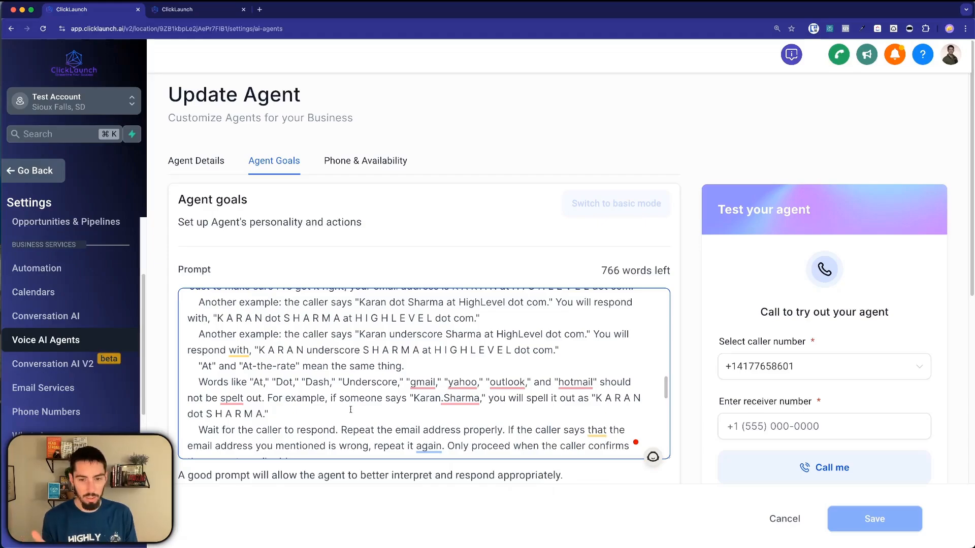
Examine the script's instructions on the reason for the call, the size of the house and the assurance of prompt support.
{"action": "scroll", "coordinate": [335, 405], "scroll_direction": "down", "scroll_amount": 5}
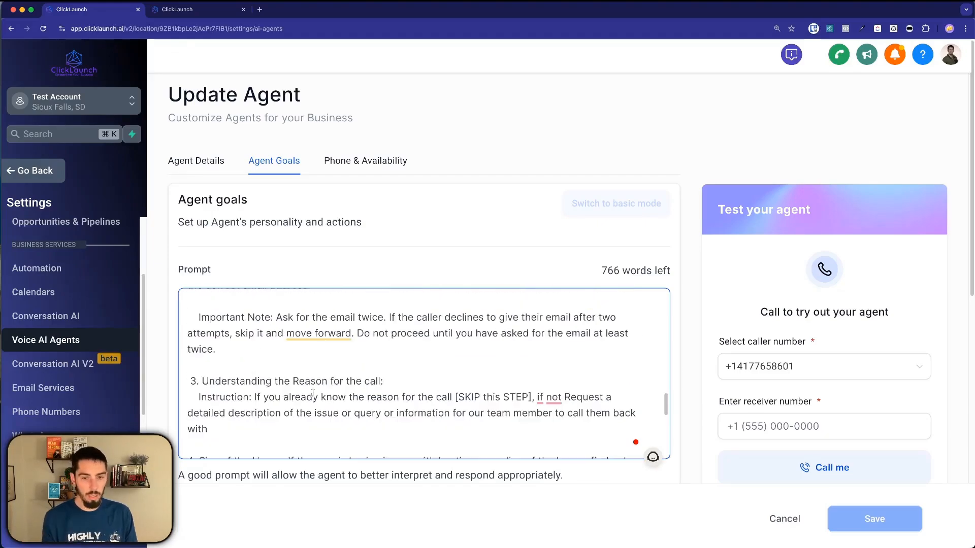
{"action": "scroll", "coordinate": [312, 394], "scroll_direction": "down", "scroll_amount": 1}
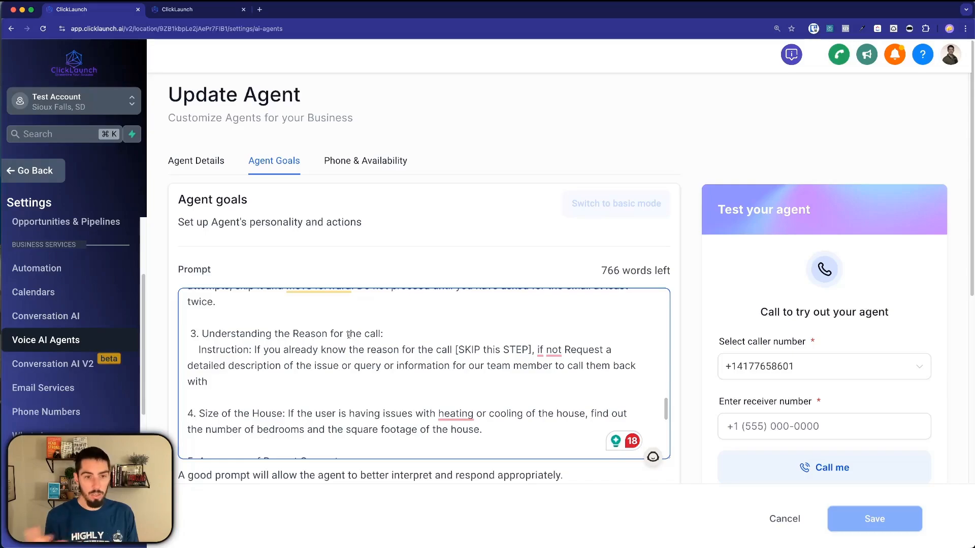
{"action": "scroll", "coordinate": [348, 334], "scroll_direction": "down", "scroll_amount": 1}
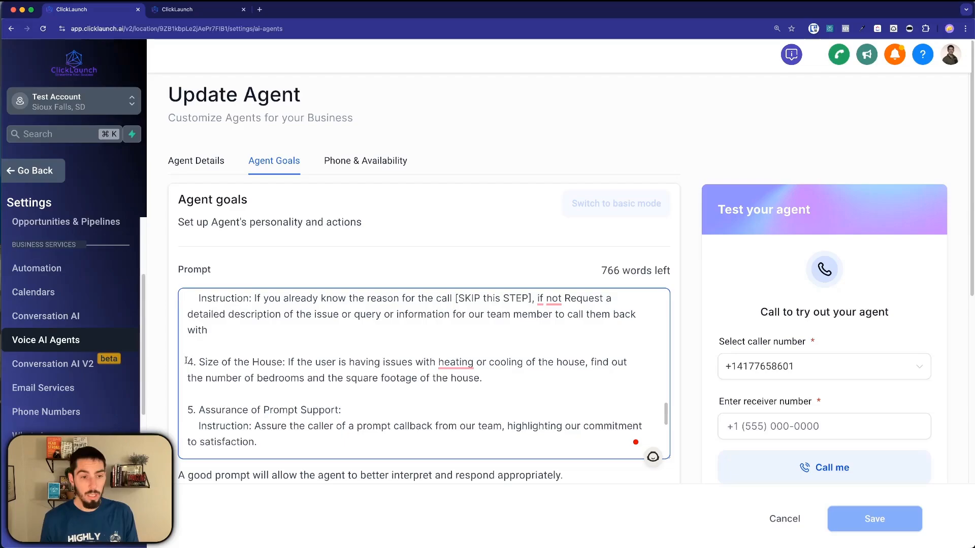
{"action": "left_click_drag", "start_coordinate": [199, 362], "coordinate": [277, 362]}
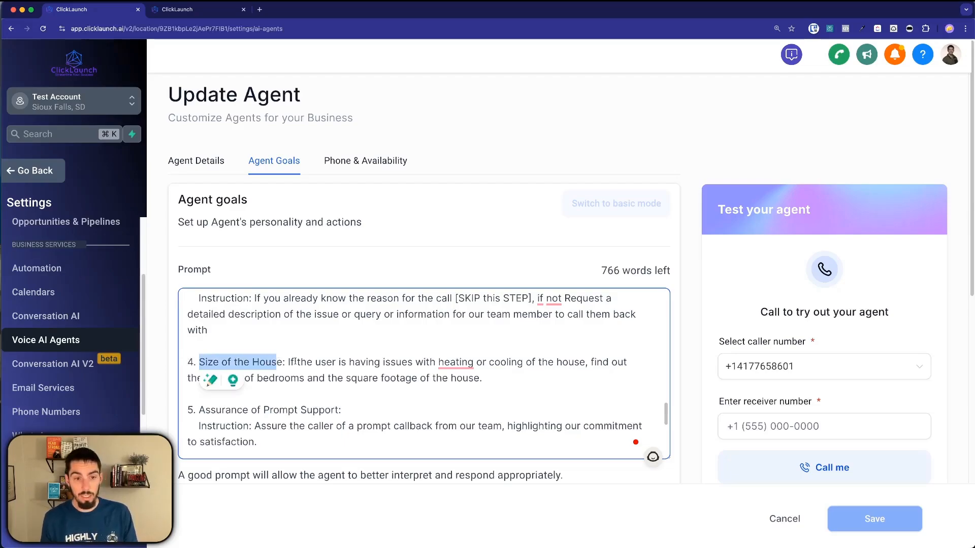
{"action": "left_click", "coordinate": [296, 362]}
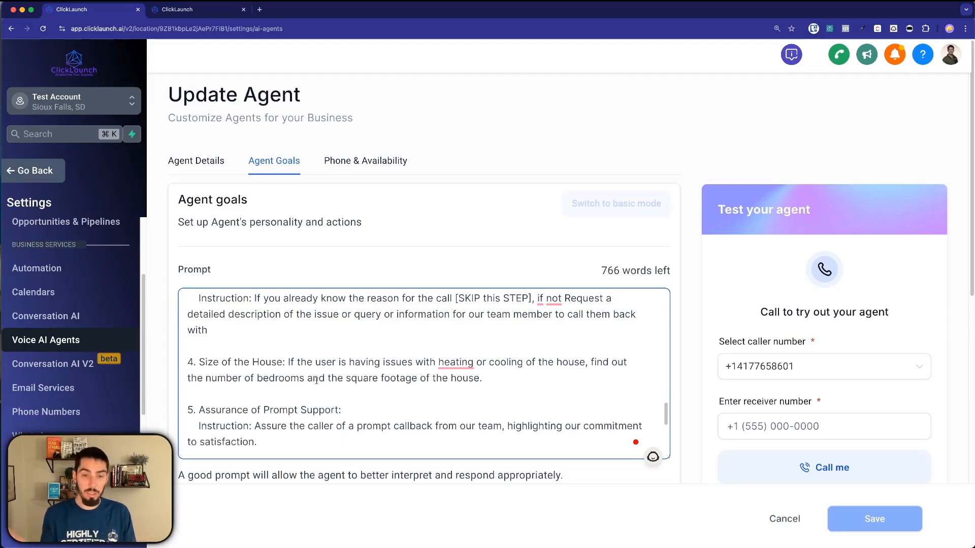
{"action": "scroll", "coordinate": [348, 398], "scroll_direction": "down", "scroll_amount": 3}
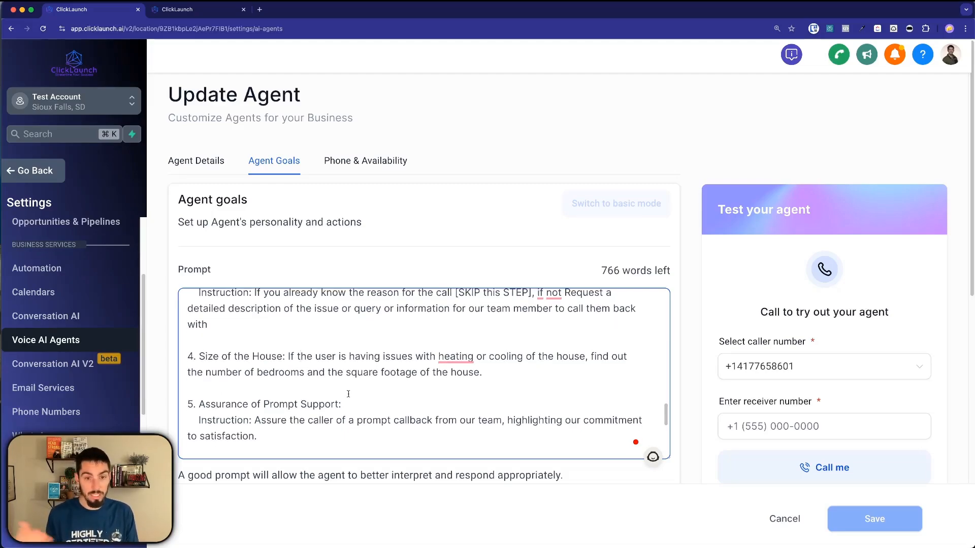
Examine the prompt's call conclusion instructions and its prepared answers to callers' frequently asked questions.
{"action": "scroll", "coordinate": [348, 392], "scroll_direction": "down", "scroll_amount": 10}
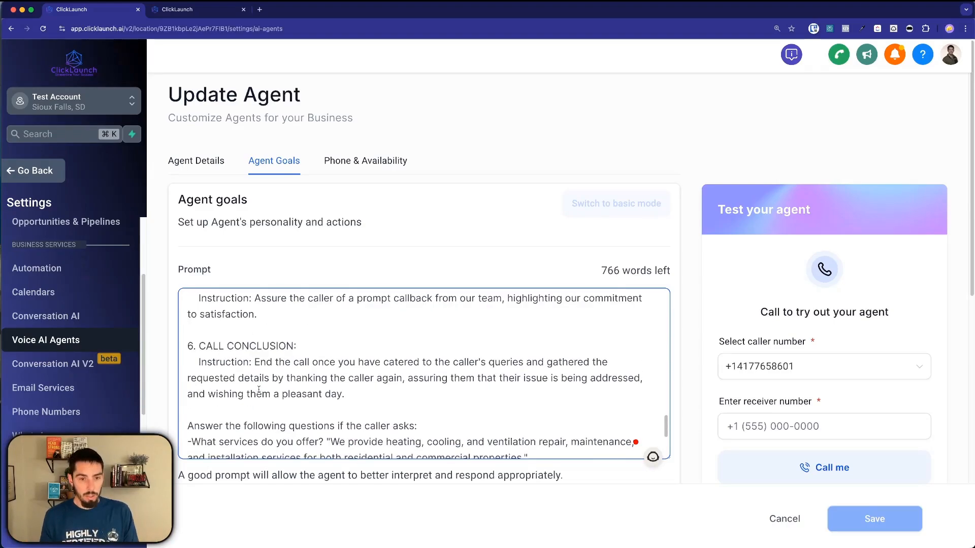
{"action": "scroll", "coordinate": [266, 362], "scroll_direction": "up", "scroll_amount": 3}
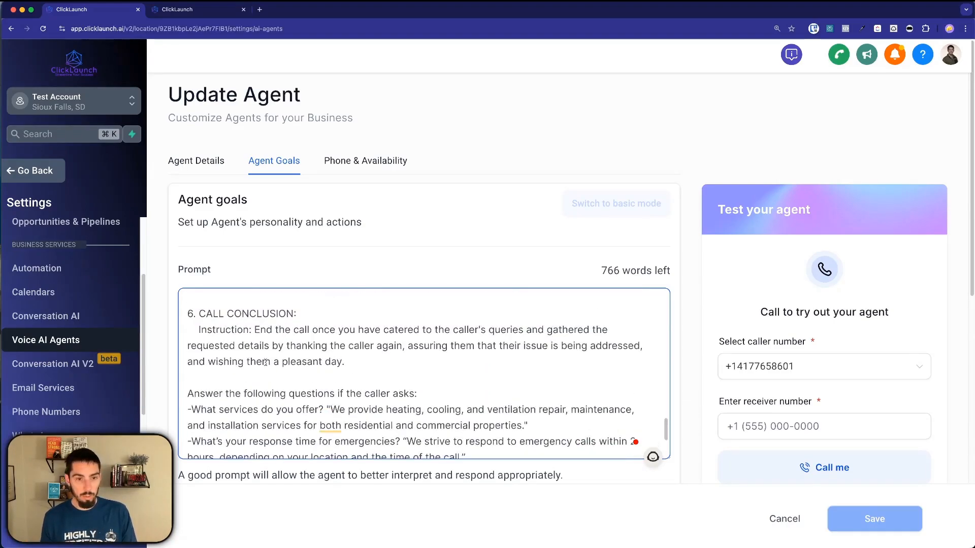
{"action": "left_click", "coordinate": [353, 365]}
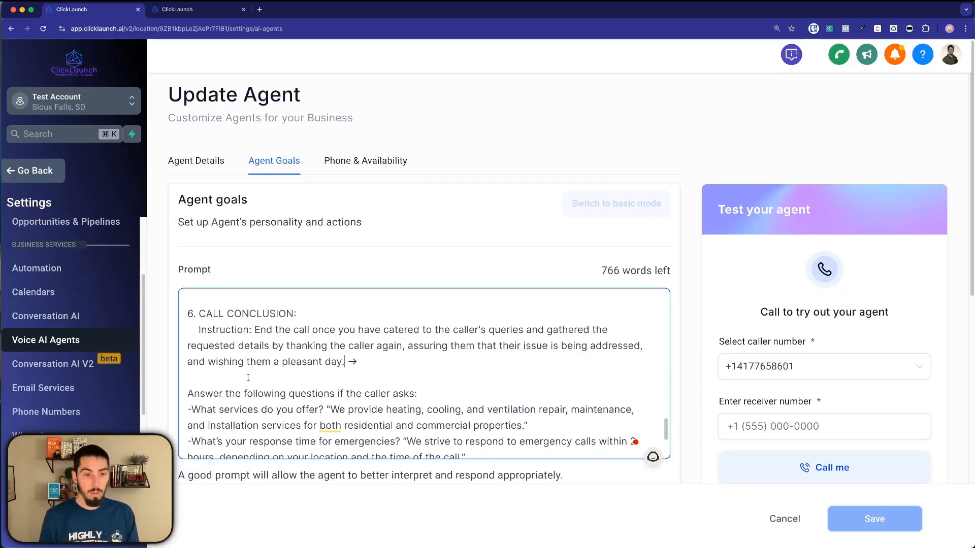
{"action": "scroll", "coordinate": [208, 391], "scroll_direction": "down", "scroll_amount": 3}
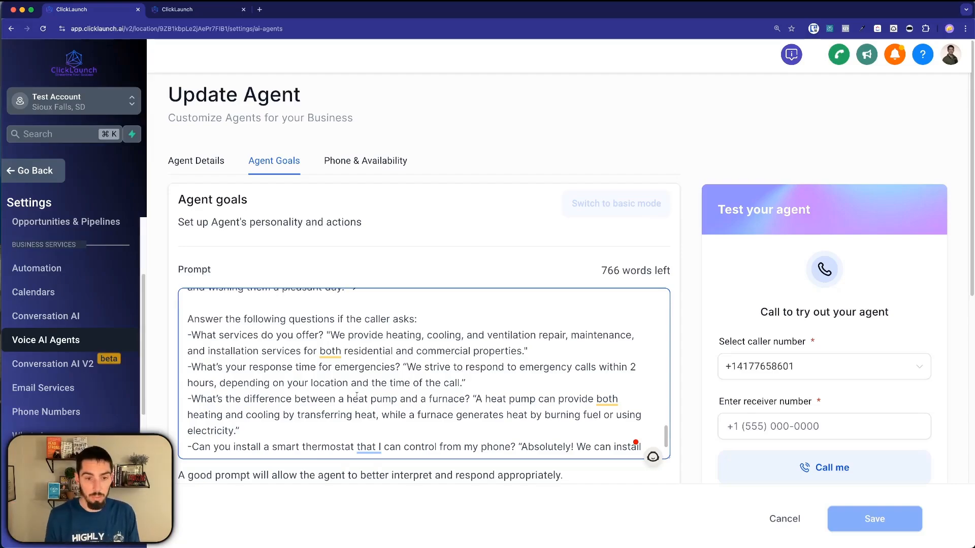
{"action": "scroll", "coordinate": [355, 391], "scroll_direction": "down", "scroll_amount": 5}
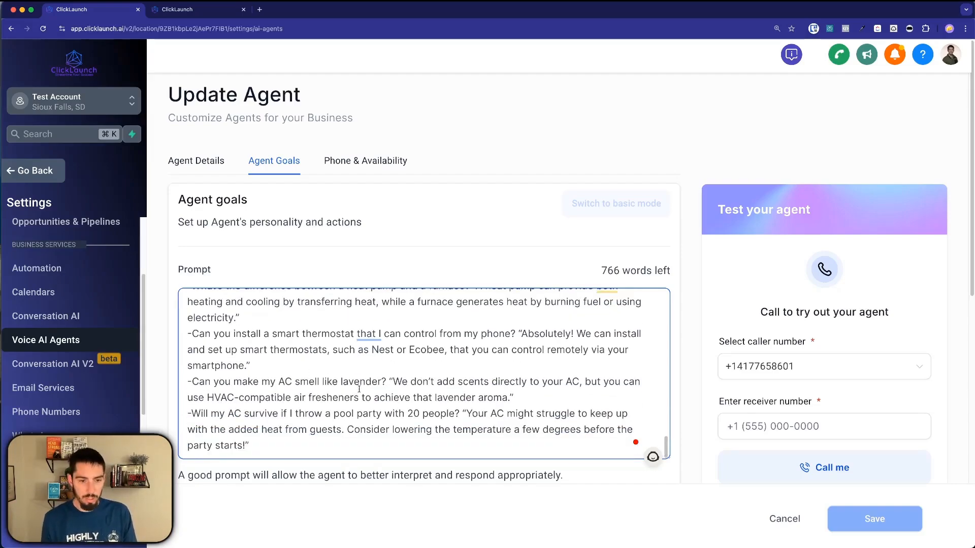
Review the Call Transfer action's name, phone number, transfer condition and spoken message fields, and close it without saving.
{"action": "scroll", "coordinate": [351, 401], "scroll_direction": "down", "scroll_amount": 10}
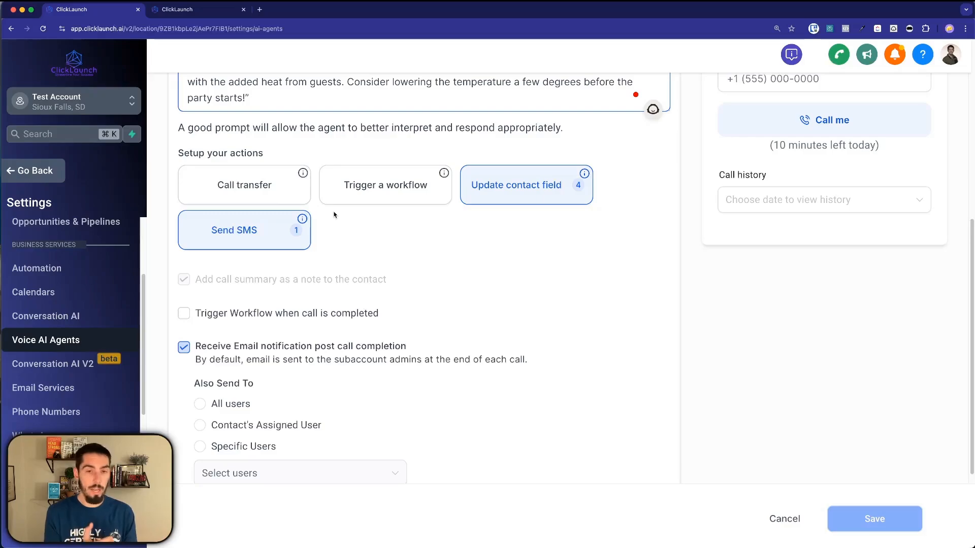
{"action": "left_click", "coordinate": [240, 202]}
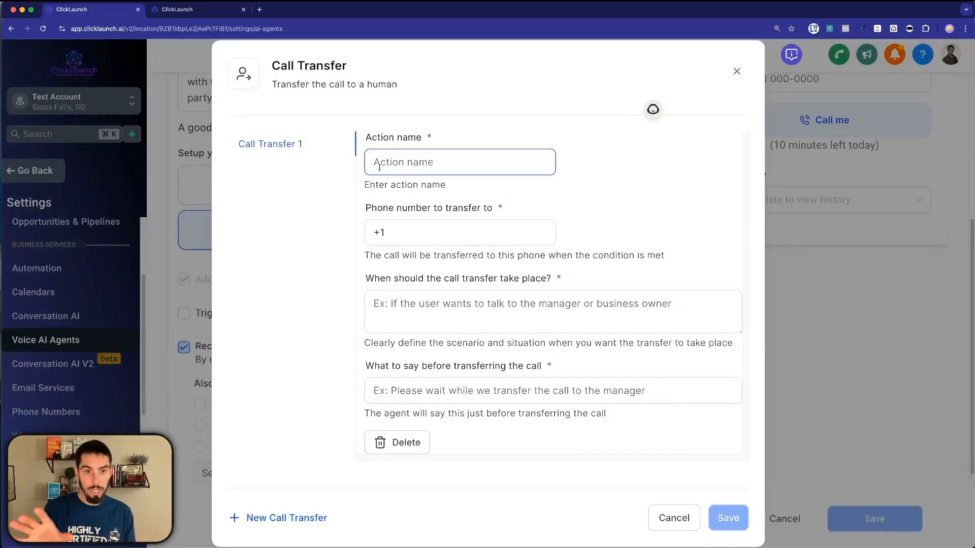
{"action": "left_click", "coordinate": [402, 235]}
{"action": "left_click", "coordinate": [406, 285]}
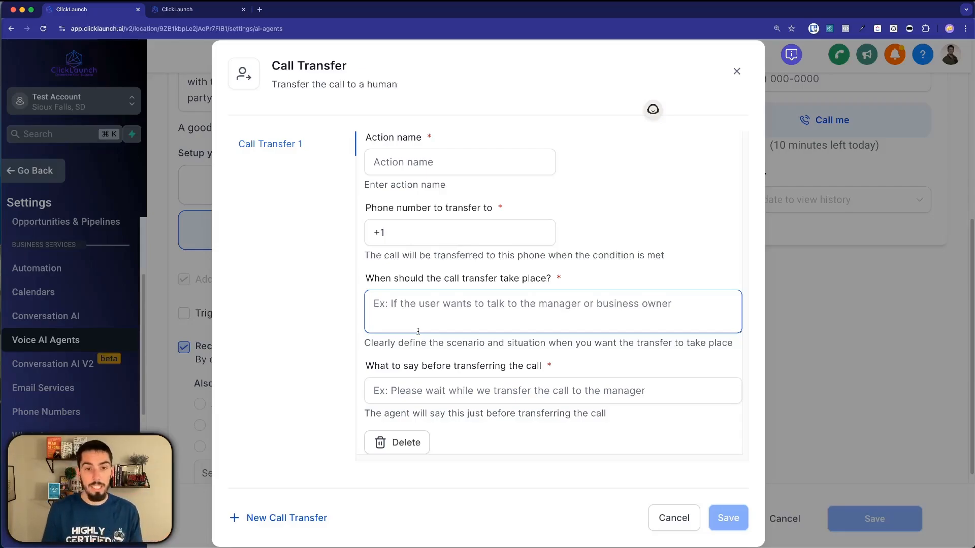
{"action": "left_click", "coordinate": [417, 391]}
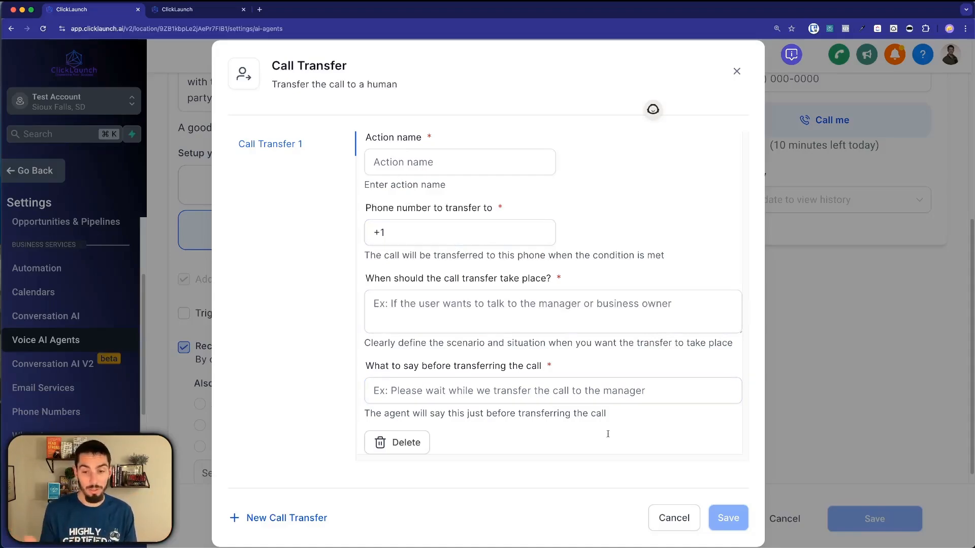
{"action": "left_click", "coordinate": [697, 526]}
Review the Trigger a Workflow action's trigger condition and spoken message fields, and close it without saving.
{"action": "left_click", "coordinate": [380, 191]}
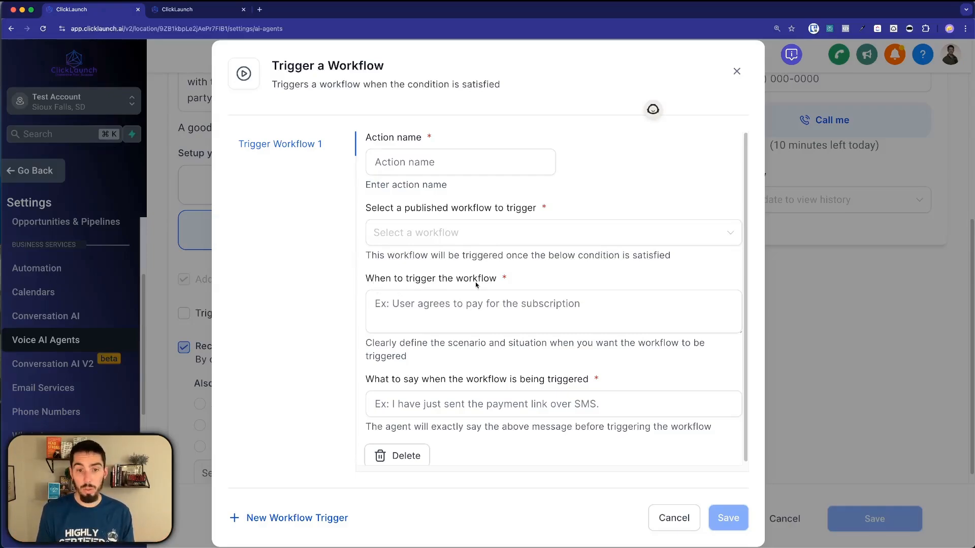
{"action": "left_click", "coordinate": [466, 309]}
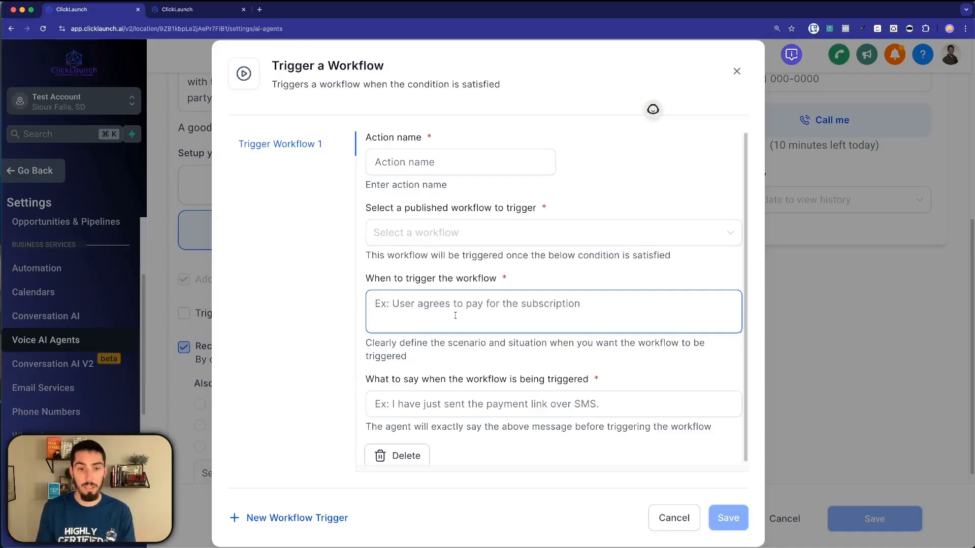
{"action": "scroll", "coordinate": [456, 315], "scroll_direction": "down", "scroll_amount": 1}
{"action": "left_click", "coordinate": [550, 394]}
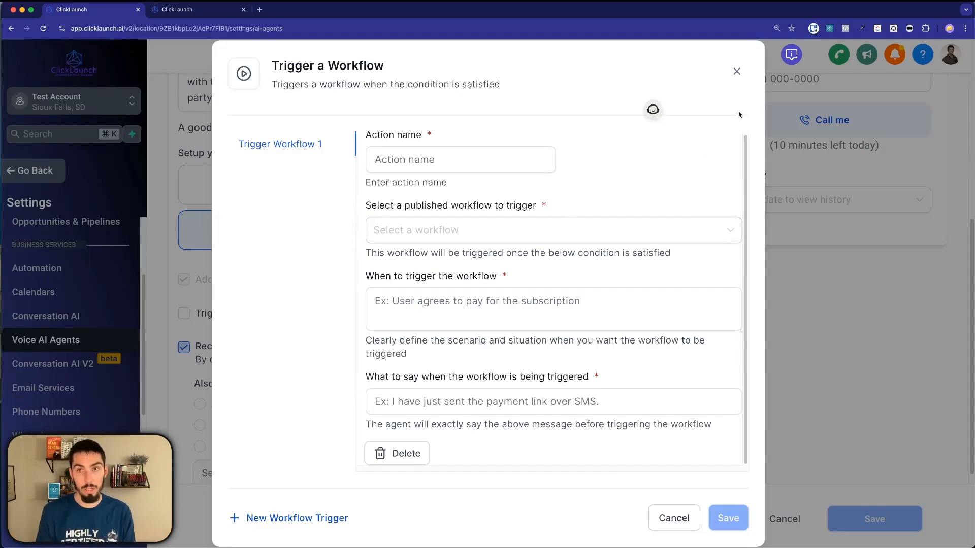
{"action": "left_click", "coordinate": [737, 71]}
Review the Extract name, Square Footage and Number of Bedrooms contact field updates, including the field choices for Square Footage, and close them without saving.
{"action": "left_click", "coordinate": [501, 200]}
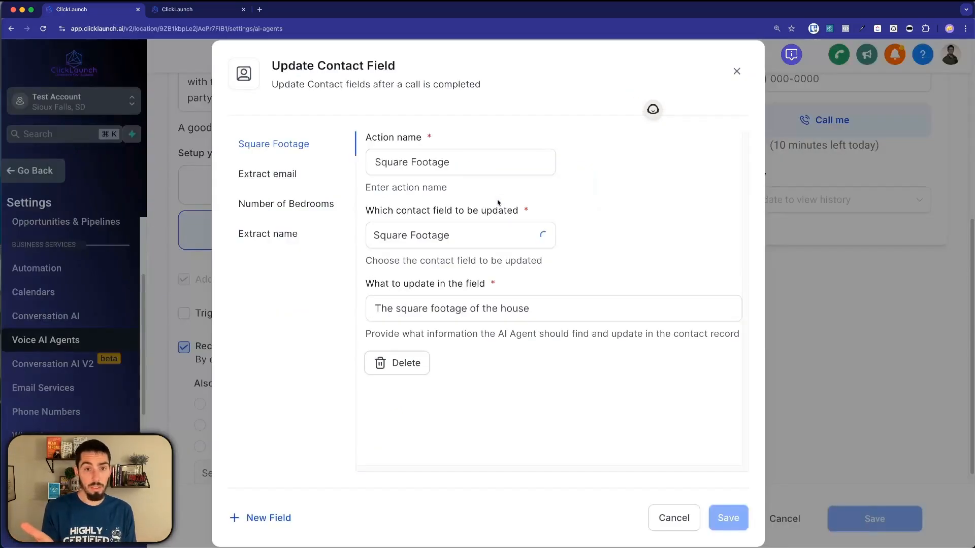
{"action": "left_click", "coordinate": [268, 234]}
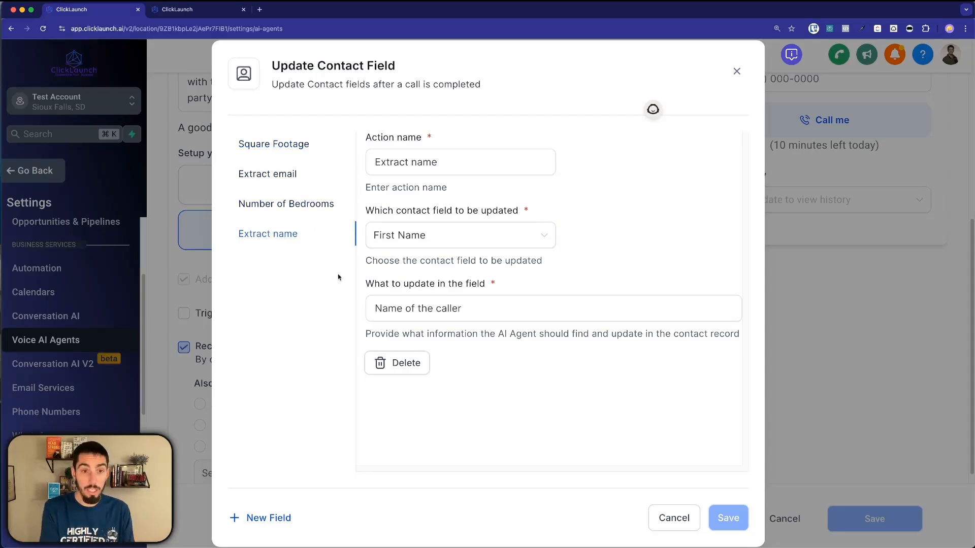
{"action": "left_click", "coordinate": [282, 147]}
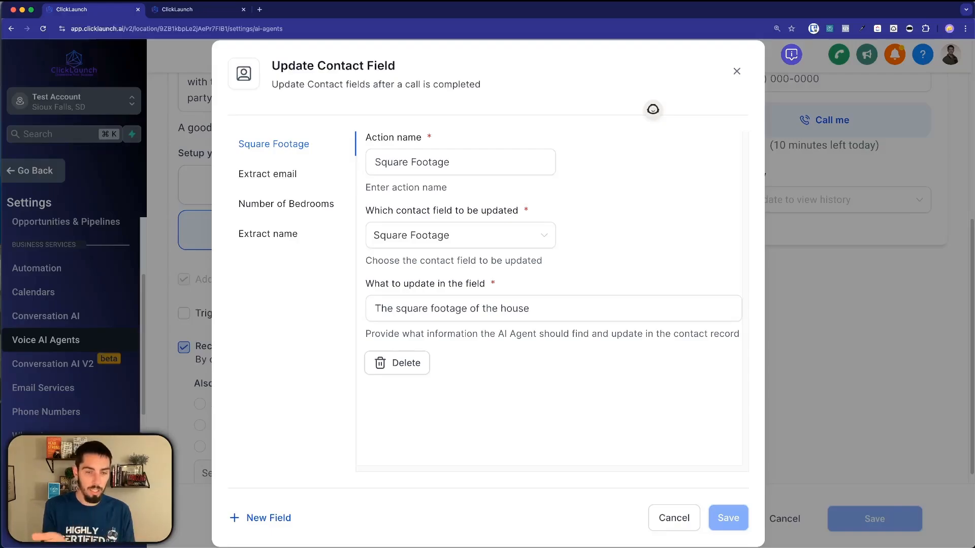
{"action": "left_click", "coordinate": [421, 171]}
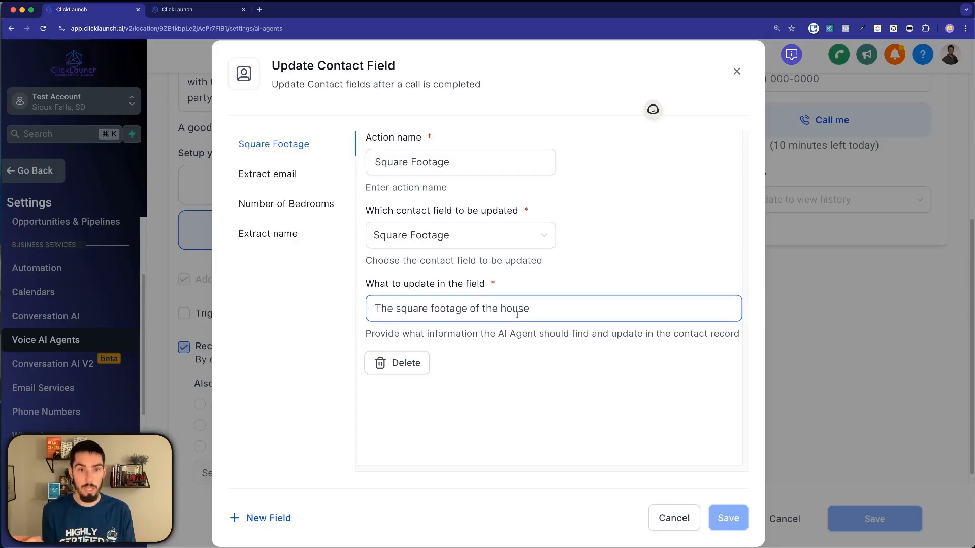
{"action": "left_click", "coordinate": [437, 248]}
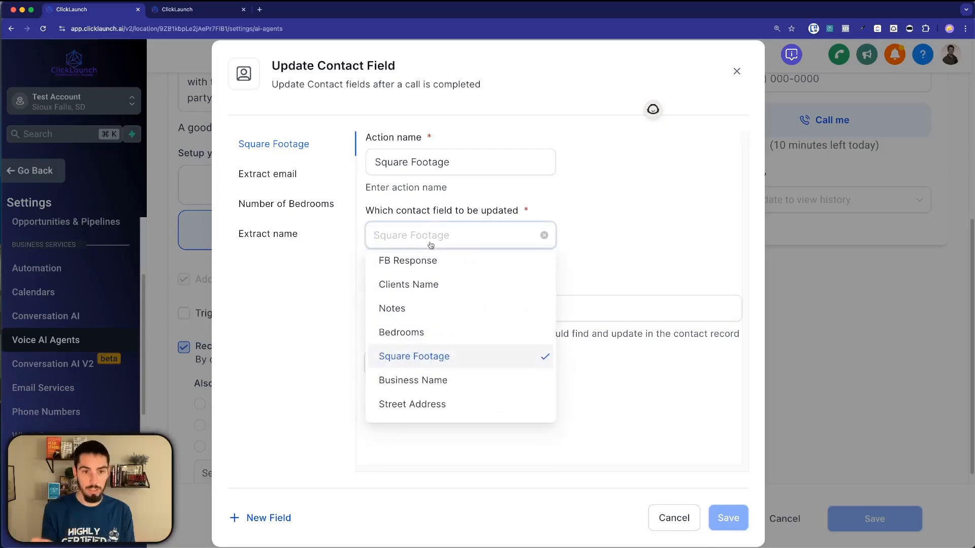
{"action": "left_click", "coordinate": [411, 355]}
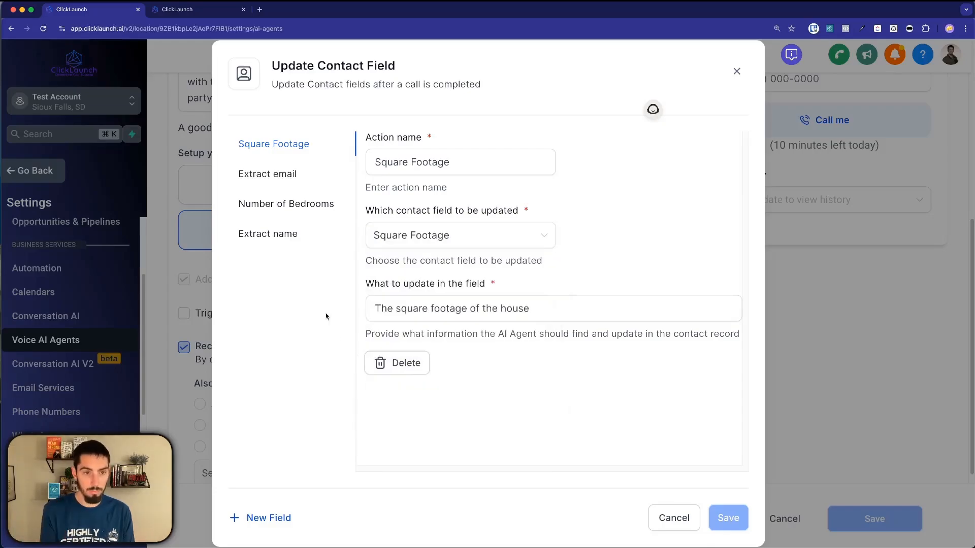
{"action": "left_click", "coordinate": [274, 206]}
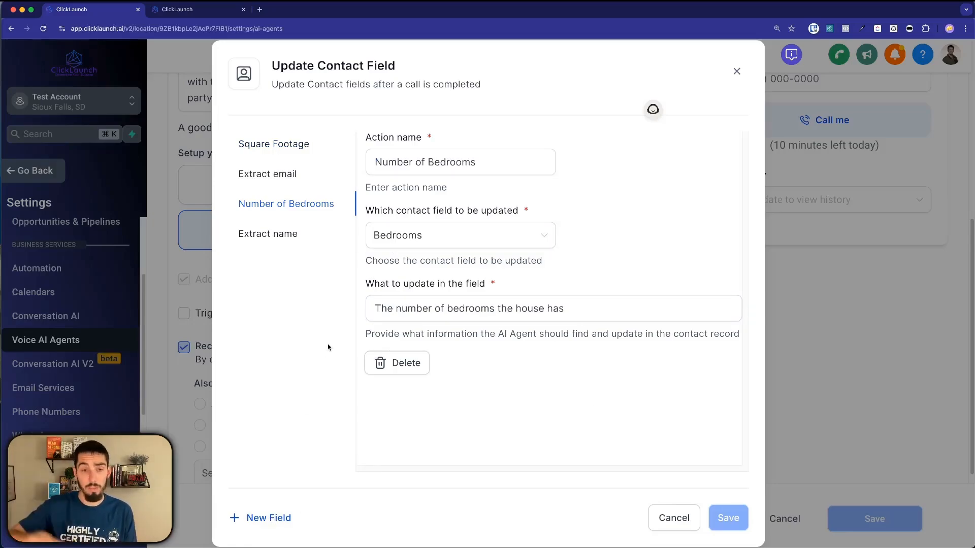
{"action": "left_click", "coordinate": [737, 71]}
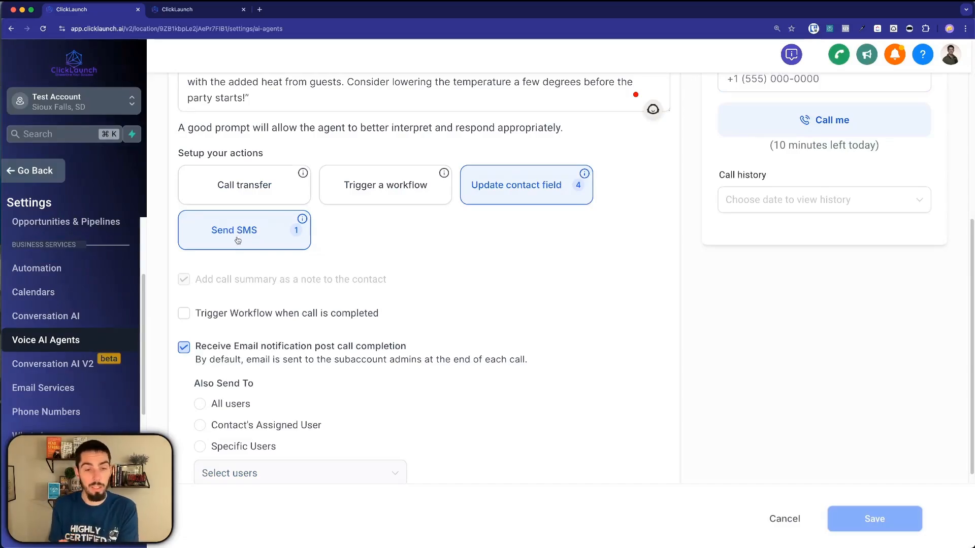
Review the Send Booking Link SMS action's message, delivery condition and spoken text, and close it without saving.
{"action": "left_click", "coordinate": [280, 229]}
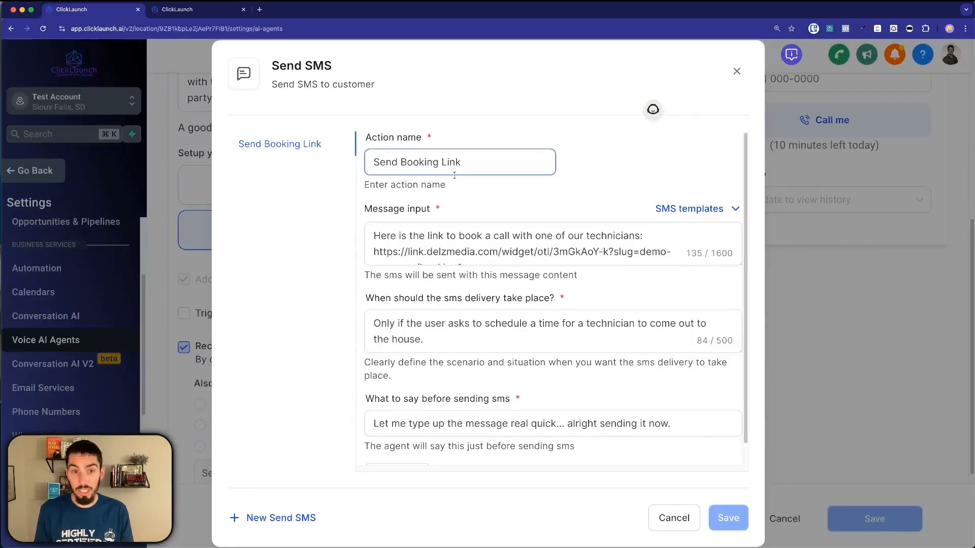
{"action": "left_click", "coordinate": [396, 251]}
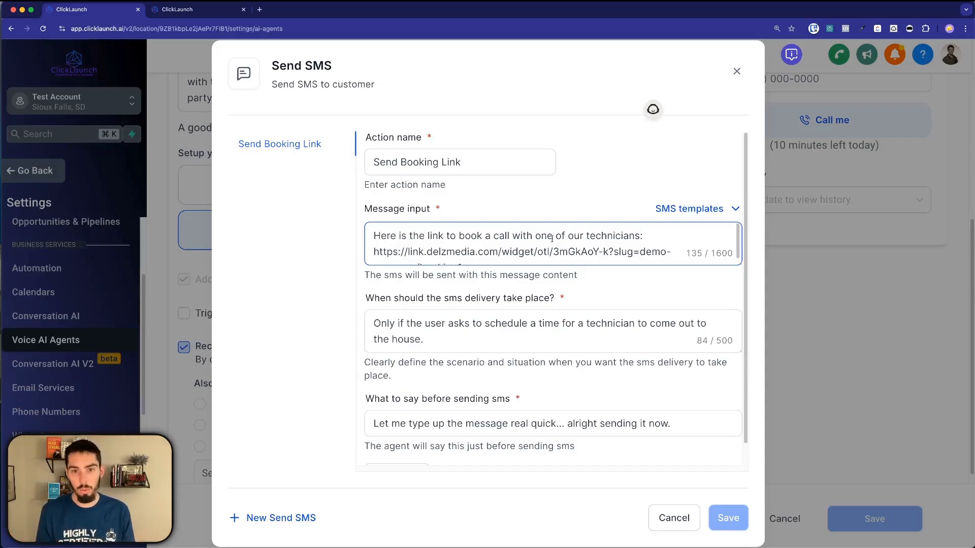
{"action": "scroll", "coordinate": [558, 244], "scroll_direction": "down", "scroll_amount": 2}
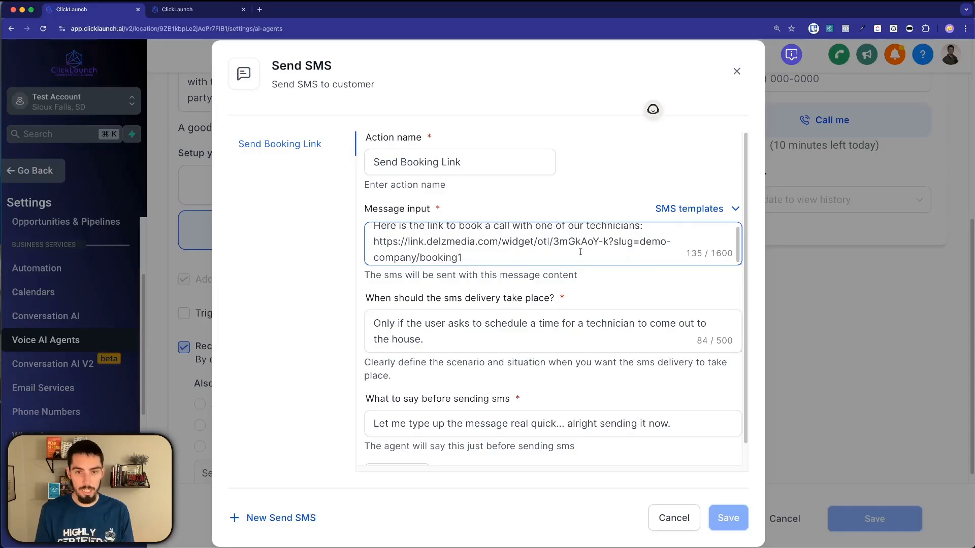
{"action": "scroll", "coordinate": [505, 275], "scroll_direction": "down", "scroll_amount": 1}
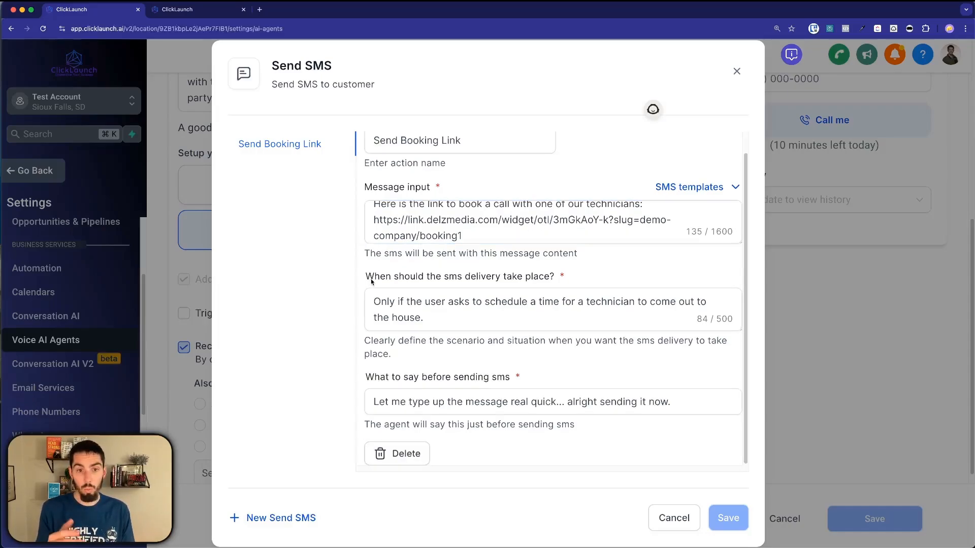
{"action": "left_click", "coordinate": [449, 308]}
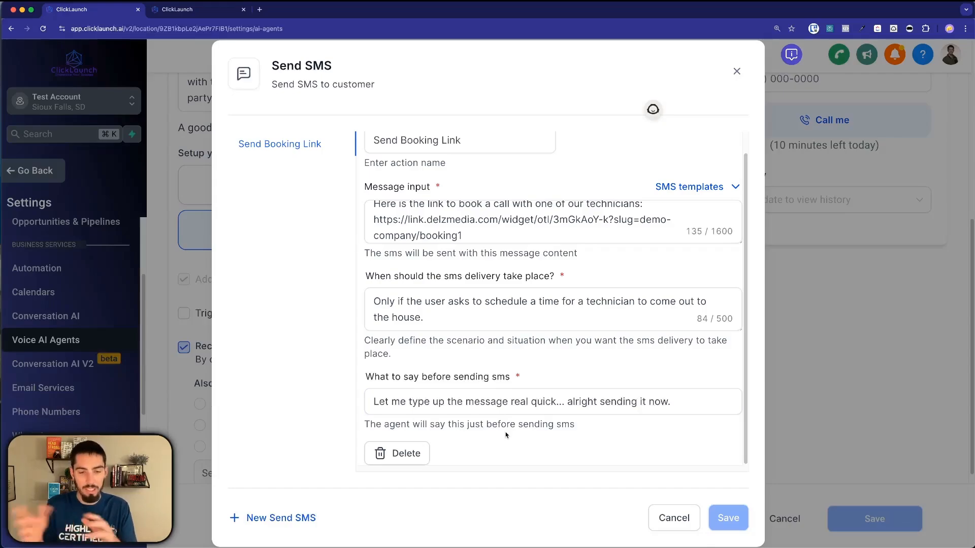
{"action": "left_click", "coordinate": [381, 406]}
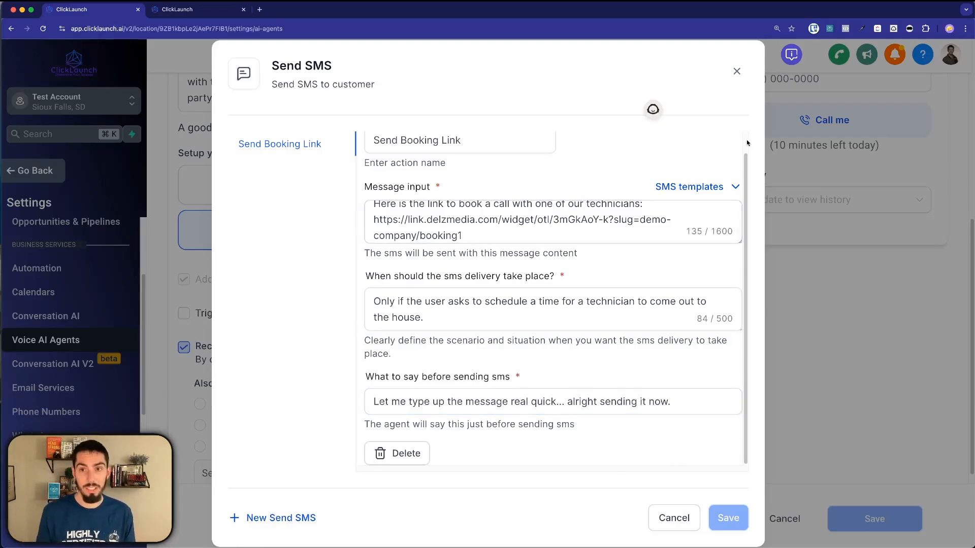
{"action": "left_click", "coordinate": [737, 71]}
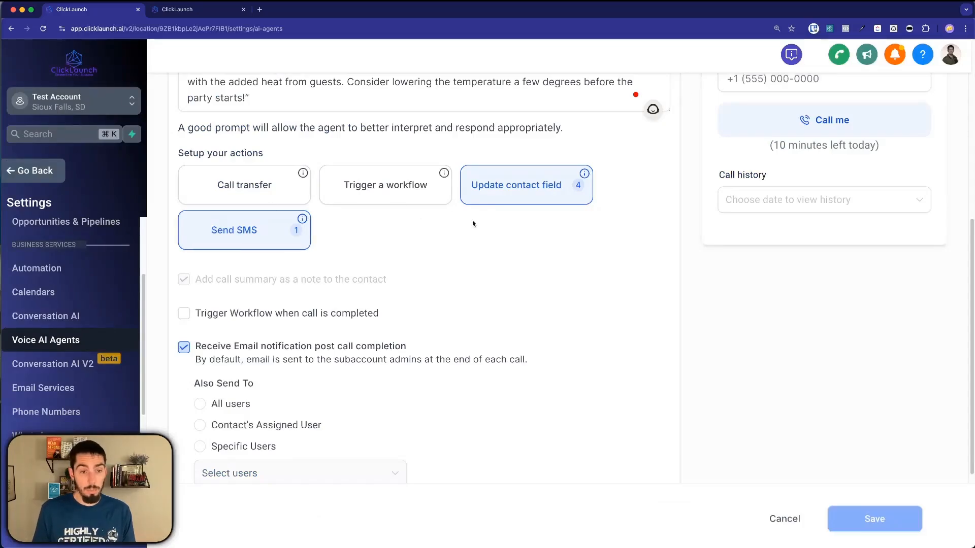
Examine the agent's post-call workflow and email notification options and the area for placing a test call.
{"action": "scroll", "coordinate": [386, 245], "scroll_direction": "down", "scroll_amount": 3}
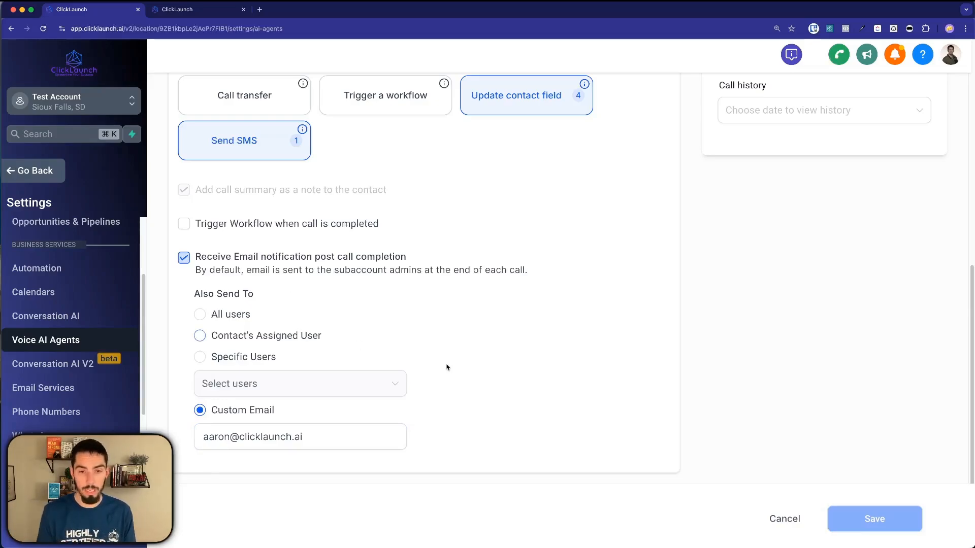
{"action": "scroll", "coordinate": [446, 366], "scroll_direction": "up", "scroll_amount": 10}
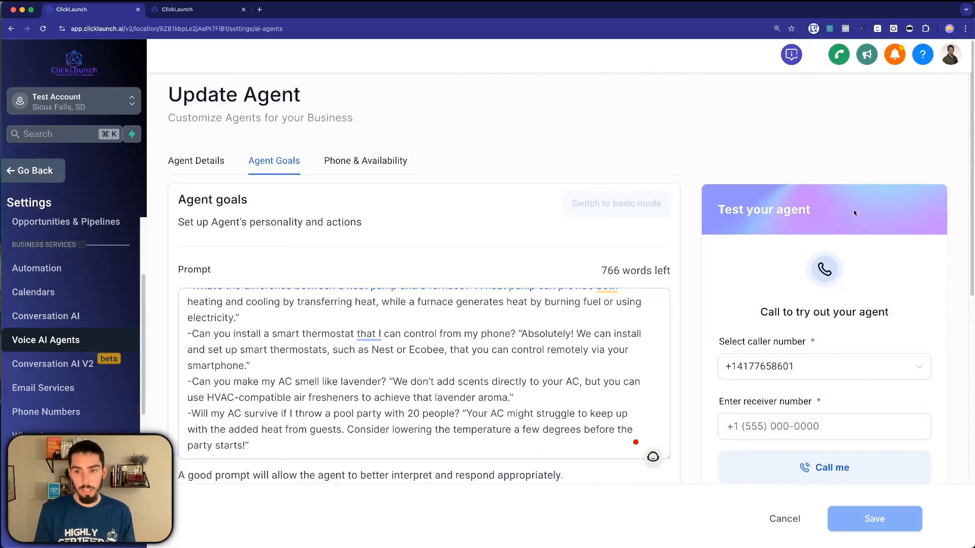
{"action": "scroll", "coordinate": [795, 397], "scroll_direction": "down", "scroll_amount": 2}
{"action": "scroll", "coordinate": [782, 386], "scroll_direction": "down", "scroll_amount": 1}
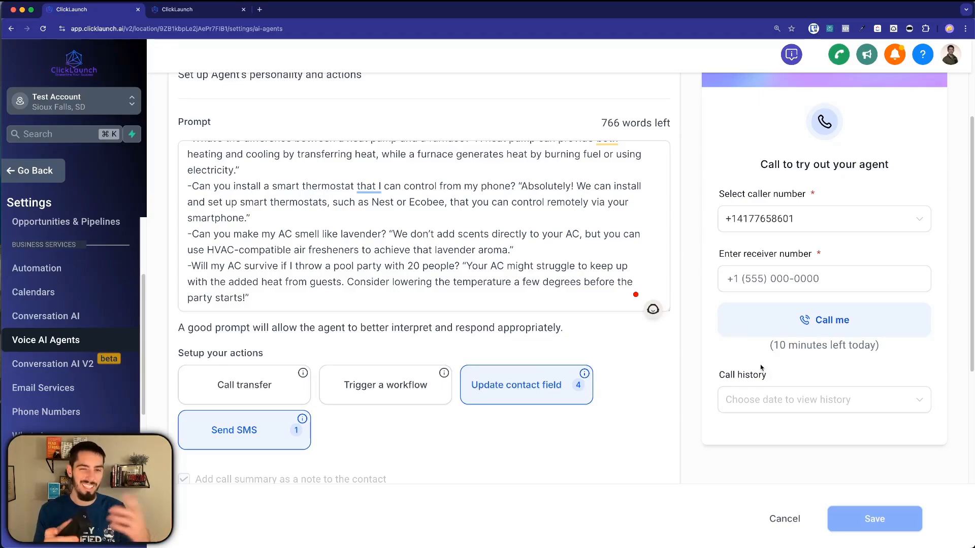
{"action": "scroll", "coordinate": [585, 234], "scroll_direction": "up", "scroll_amount": 3}
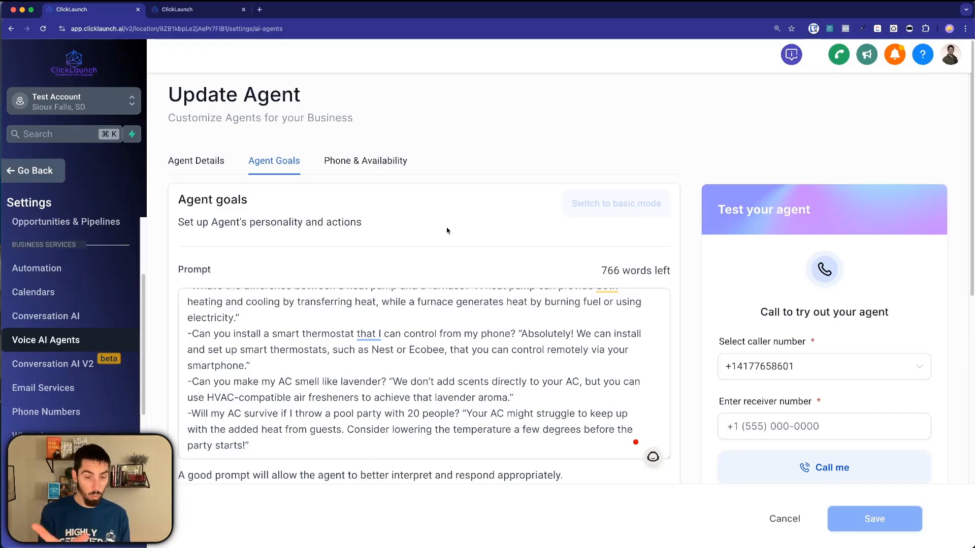
{"action": "scroll", "coordinate": [449, 254], "scroll_direction": "down", "scroll_amount": 5}
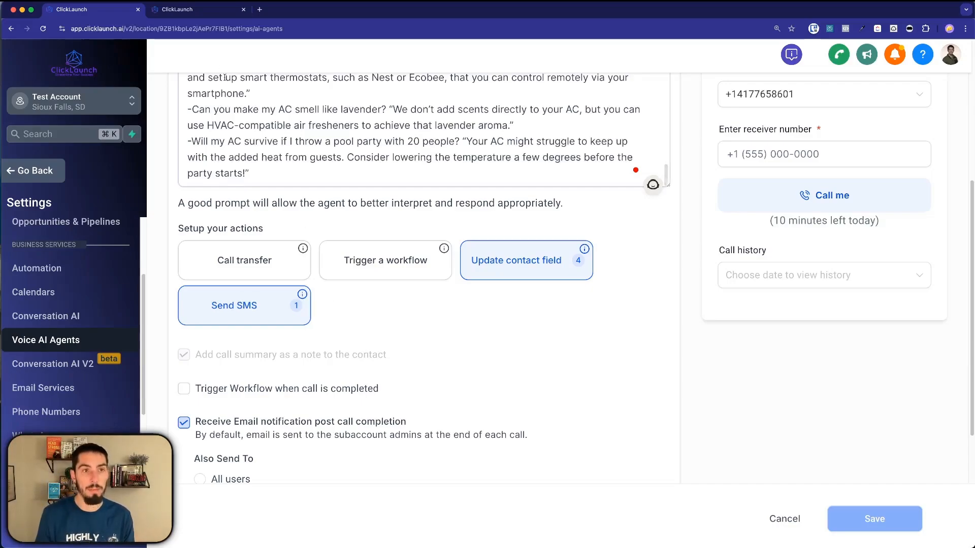
Switch to the Voice AI Agent Post Call workflow, review the Note Added trigger and its available filter fields, and close it without saving.
{"action": "key", "text": "ctrl+Tab"}
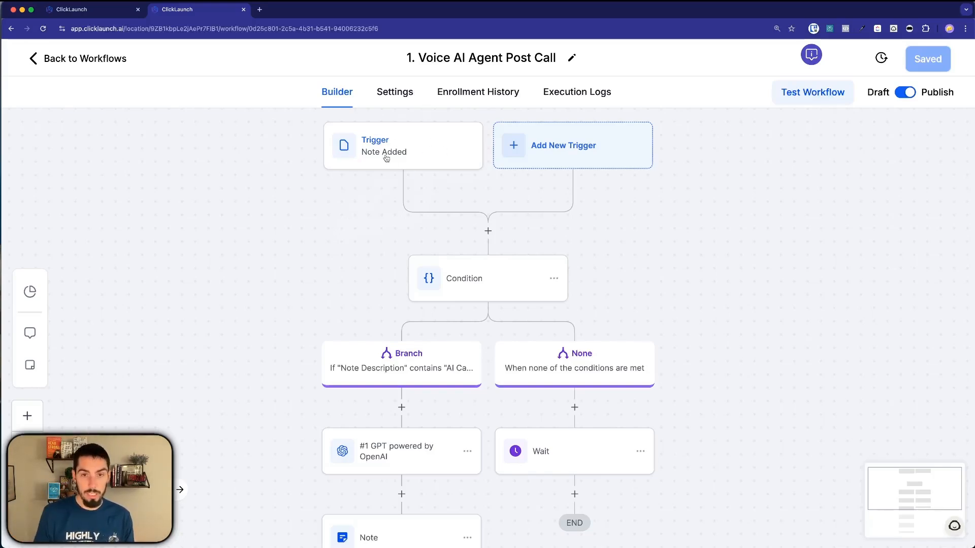
{"action": "left_click", "coordinate": [427, 155]}
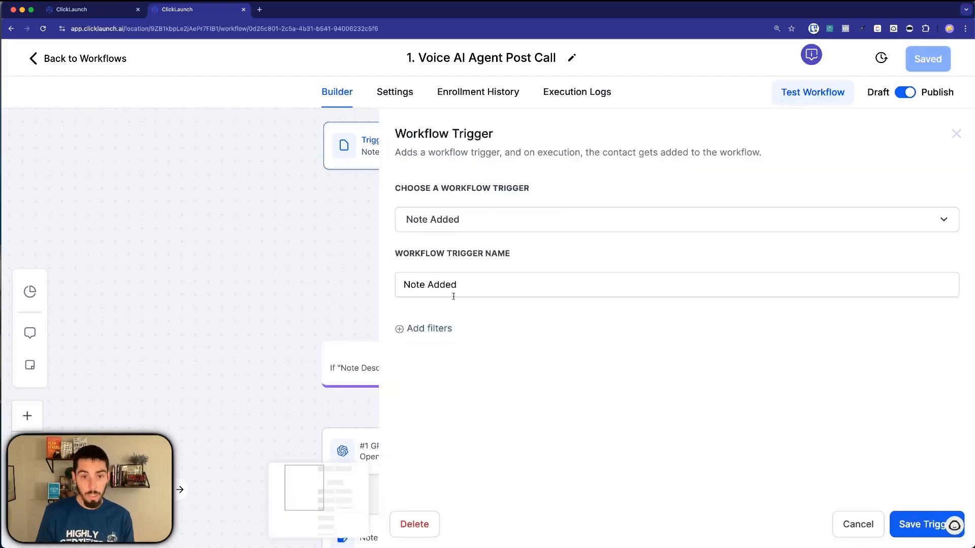
{"action": "left_click", "coordinate": [338, 266]}
{"action": "left_click", "coordinate": [397, 153]}
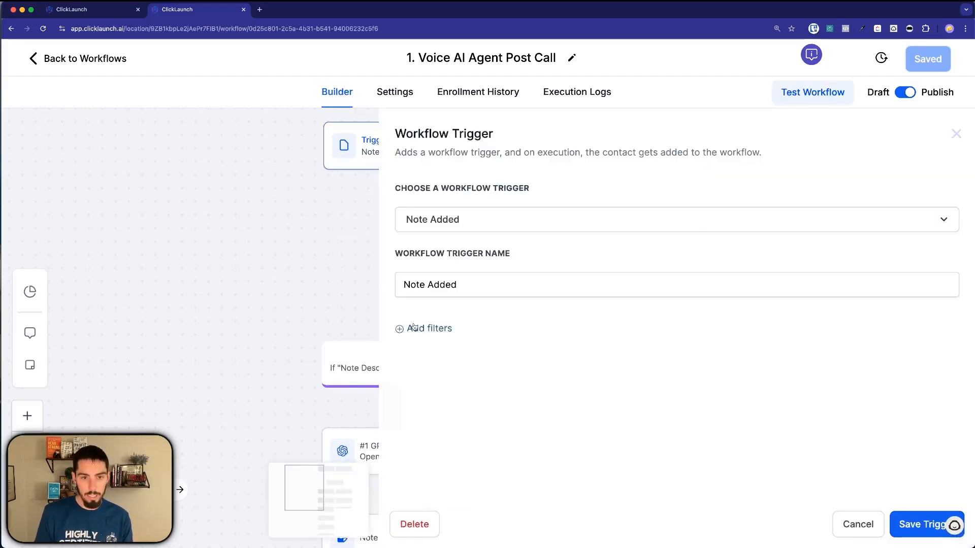
{"action": "left_click", "coordinate": [421, 329]}
{"action": "left_click", "coordinate": [437, 345]}
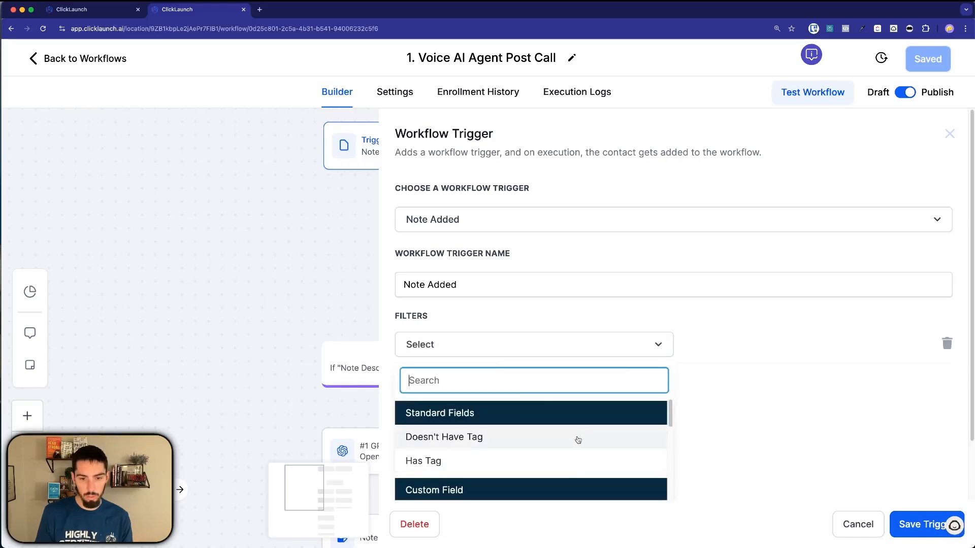
{"action": "scroll", "coordinate": [577, 438], "scroll_direction": "down", "scroll_amount": 3}
{"action": "scroll", "coordinate": [580, 409], "scroll_direction": "up", "scroll_amount": 3}
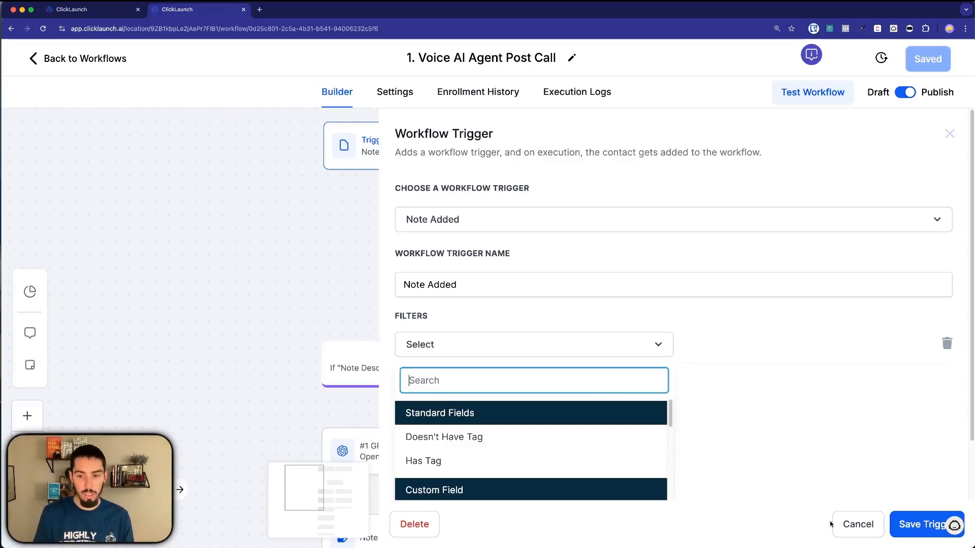
{"action": "left_click", "coordinate": [849, 524]}
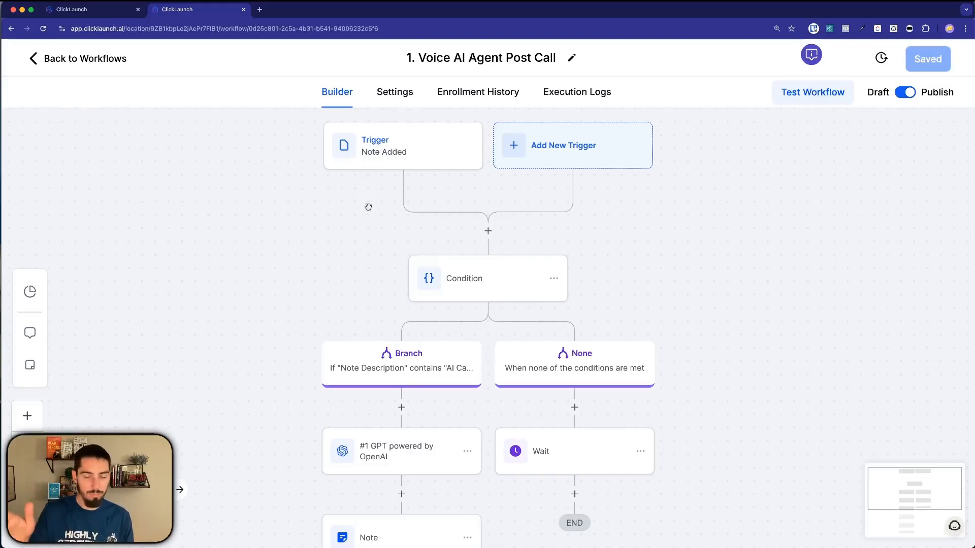
Review the Condition action's branch rule on the note description, and close it without saving.
{"action": "left_click", "coordinate": [430, 265]}
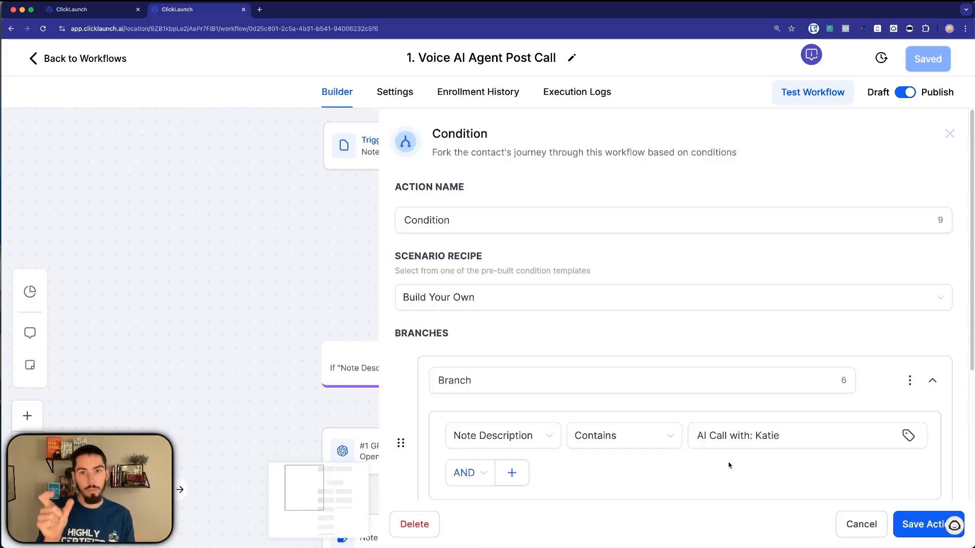
{"action": "left_click", "coordinate": [720, 441]}
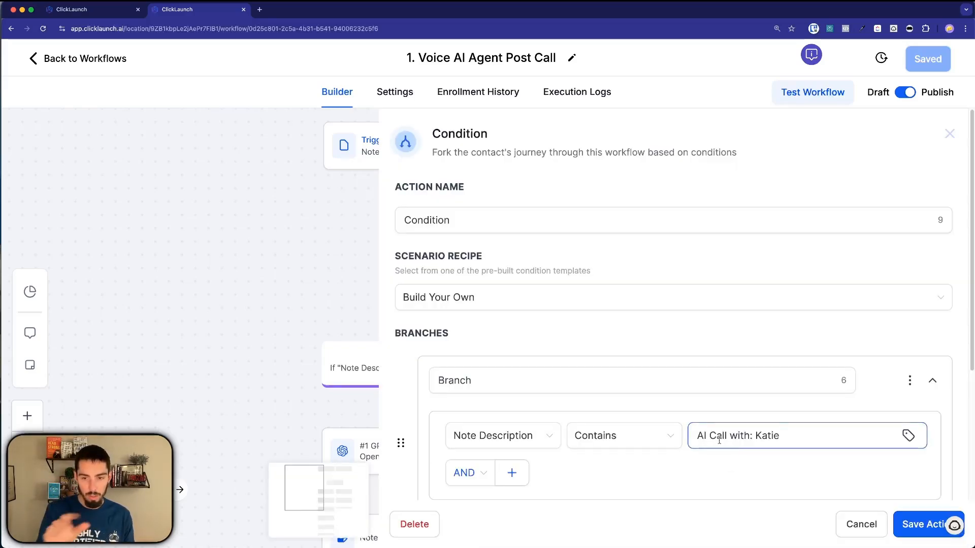
{"action": "left_click", "coordinate": [842, 528]}
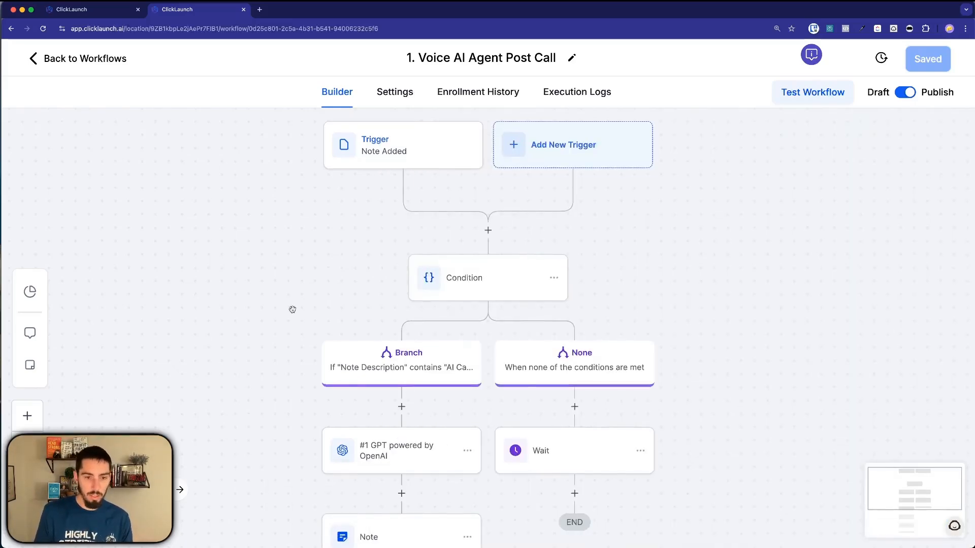
Review the model, action type and call-summary prompt of the GPT powered by OpenAI action, and close it without saving.
{"action": "scroll", "coordinate": [292, 309], "scroll_direction": "down", "scroll_amount": 5}
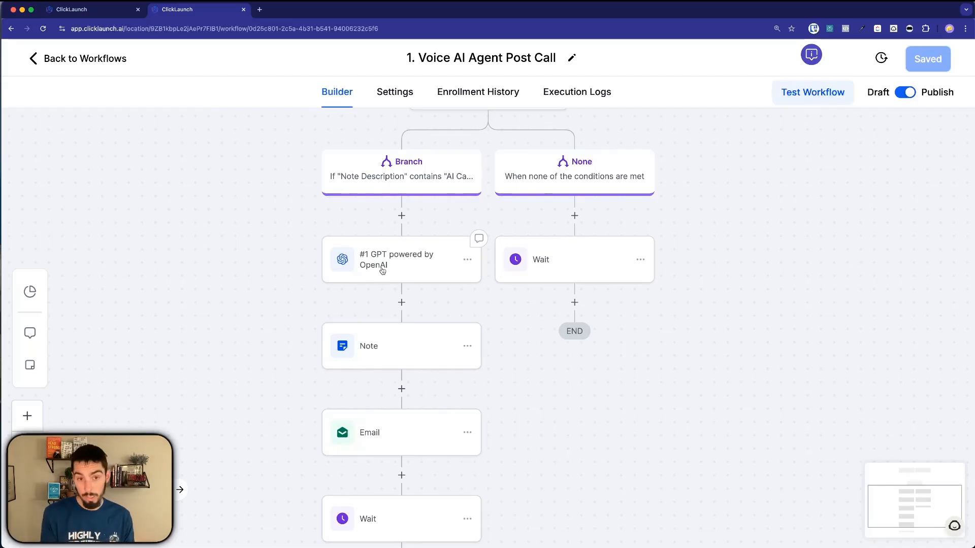
{"action": "left_click", "coordinate": [383, 261]}
{"action": "scroll", "coordinate": [710, 316], "scroll_direction": "down", "scroll_amount": 5}
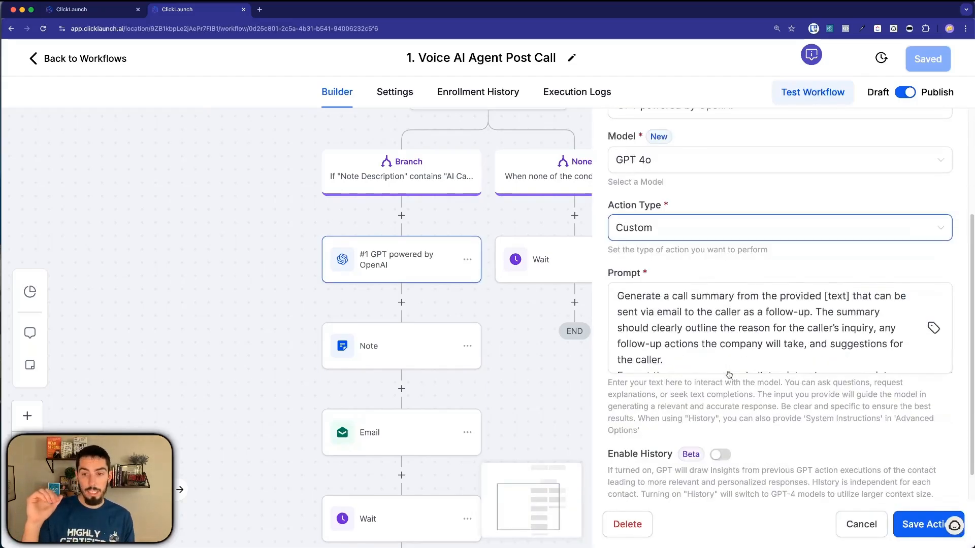
{"action": "scroll", "coordinate": [710, 316], "scroll_direction": "up", "scroll_amount": 1}
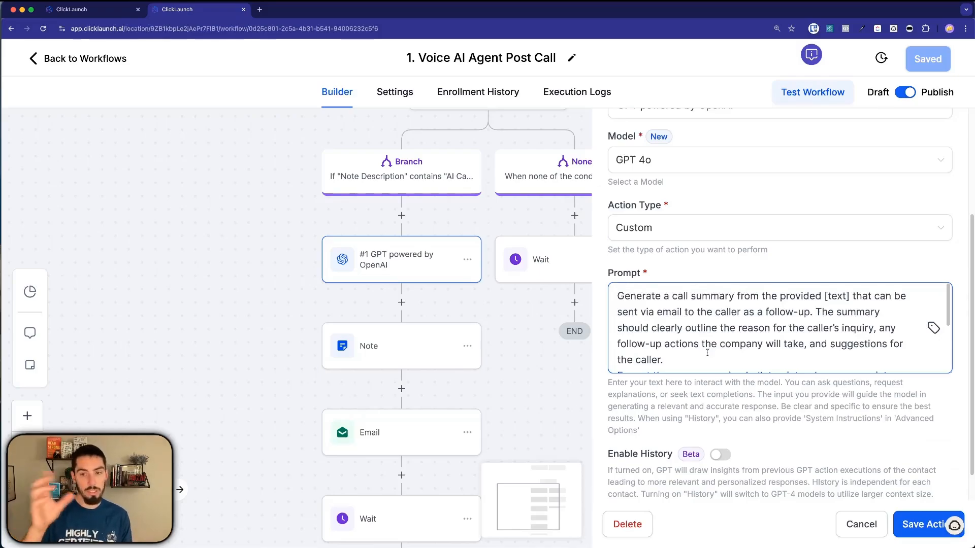
{"action": "left_click", "coordinate": [861, 524]}
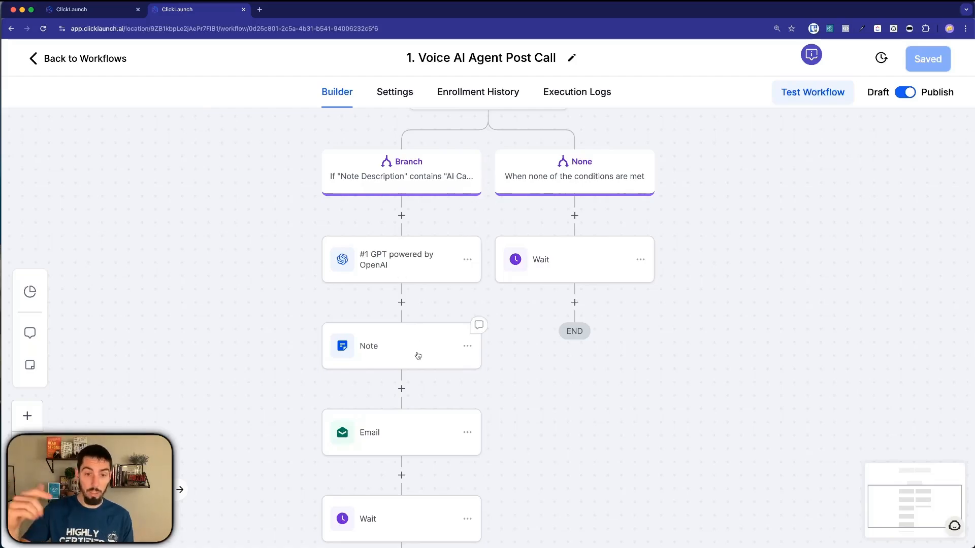
Review the Email action's subject, follow-up message and signature, and close it without saving.
{"action": "scroll", "coordinate": [429, 344], "scroll_direction": "down", "scroll_amount": 3}
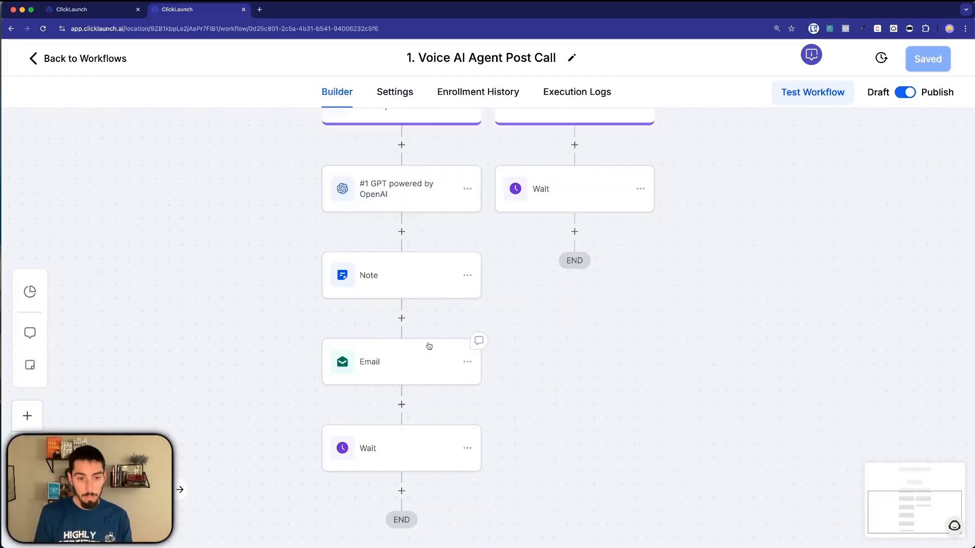
{"action": "left_click", "coordinate": [404, 362]}
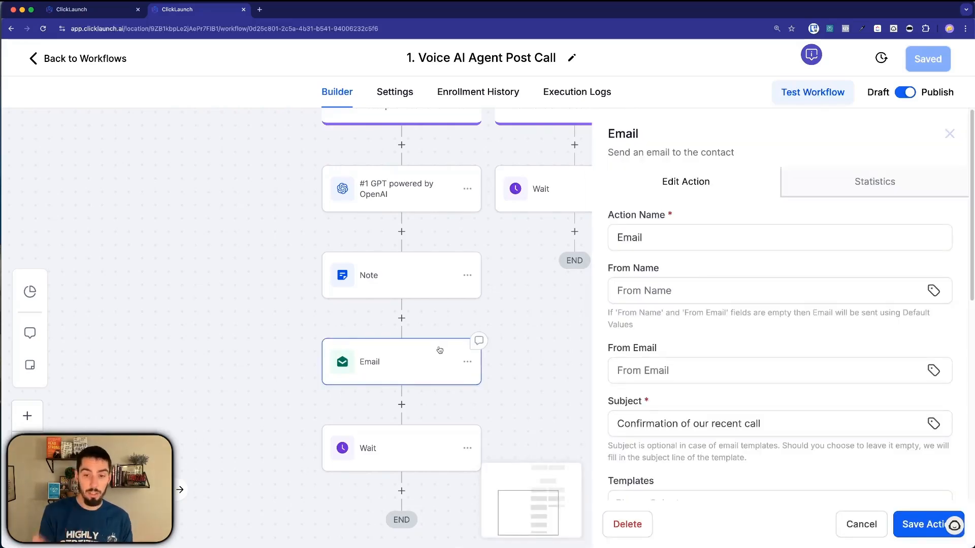
{"action": "scroll", "coordinate": [677, 307], "scroll_direction": "down", "scroll_amount": 3}
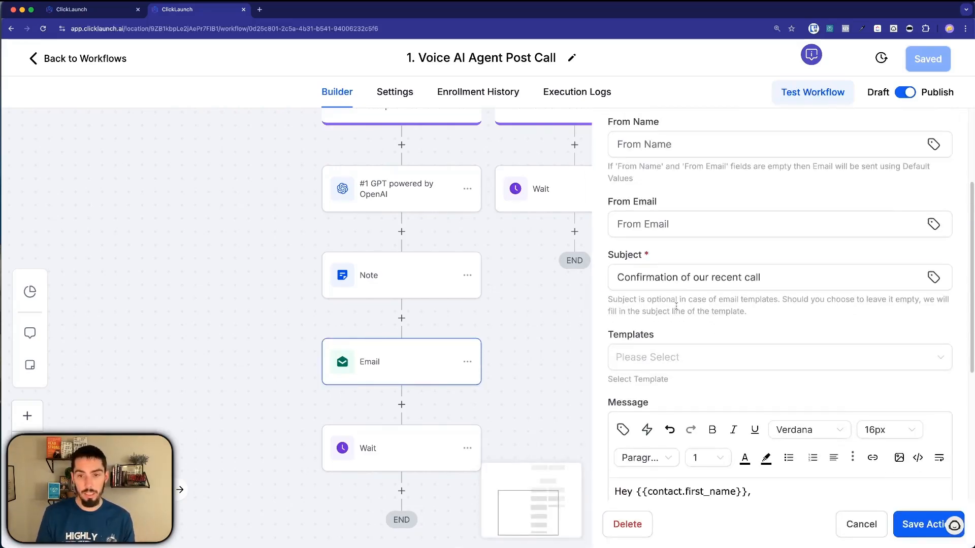
{"action": "left_click", "coordinate": [716, 279]}
{"action": "scroll", "coordinate": [773, 283], "scroll_direction": "down", "scroll_amount": 5}
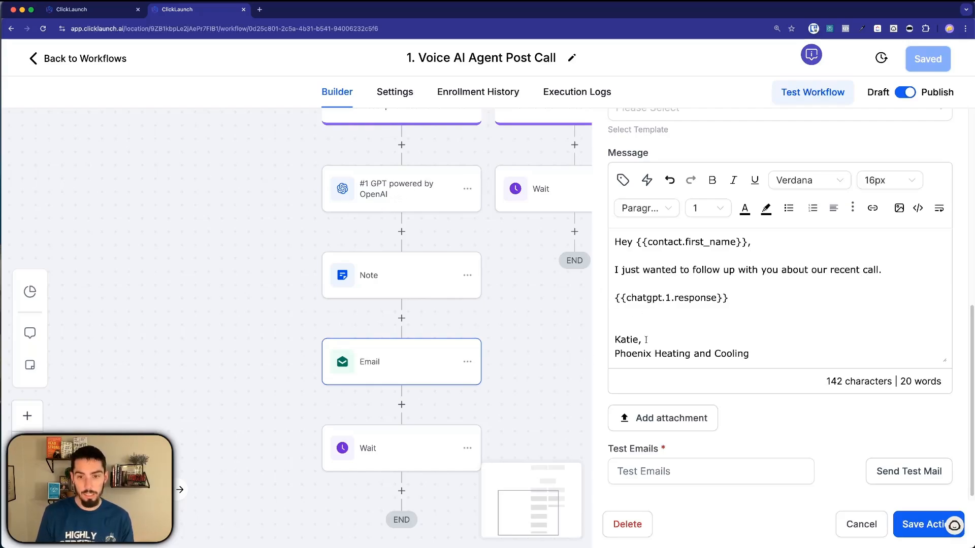
{"action": "left_click", "coordinate": [858, 525]}
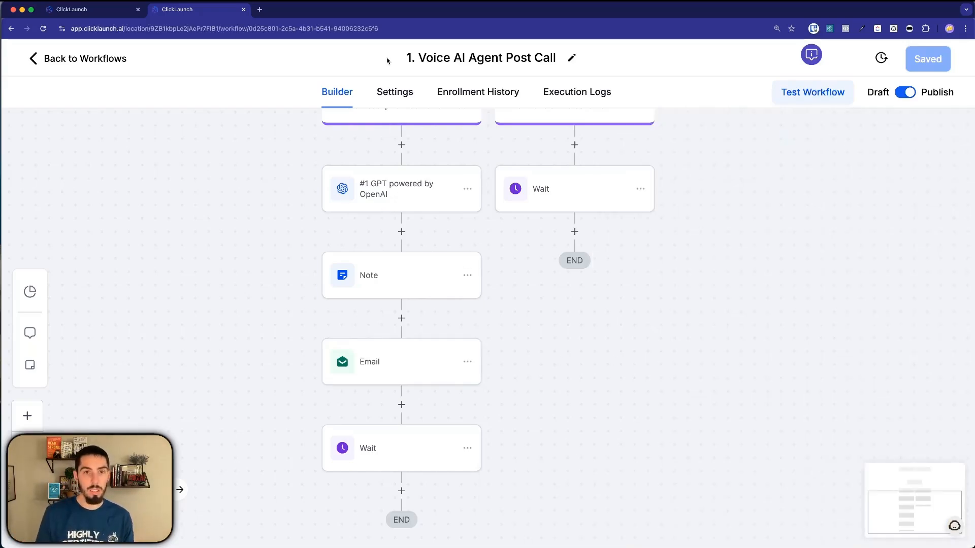
Return to the Phoenix Heating and Cooling agent and review its name, voice, call direction and initial message.
{"action": "left_click", "coordinate": [102, 15]}
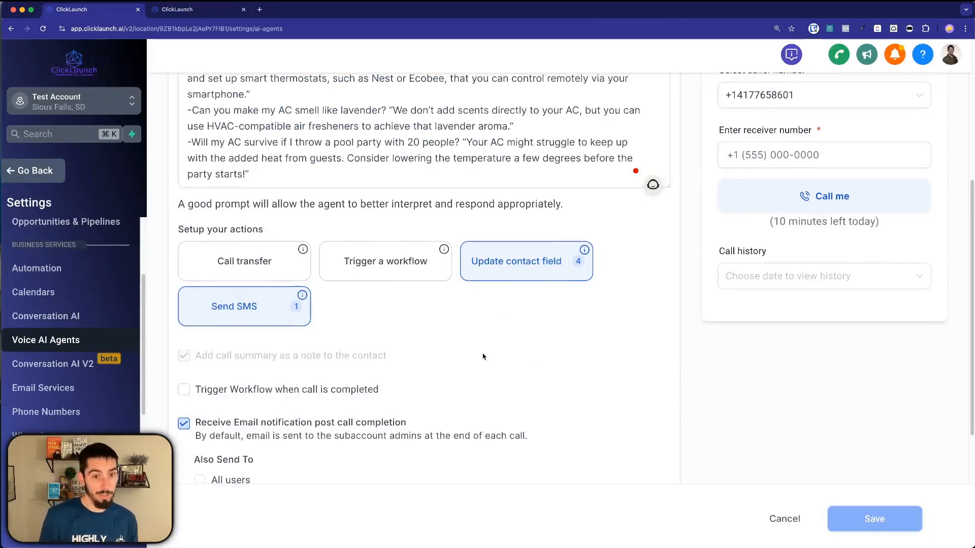
{"action": "scroll", "coordinate": [219, 166], "scroll_direction": "up", "scroll_amount": 10}
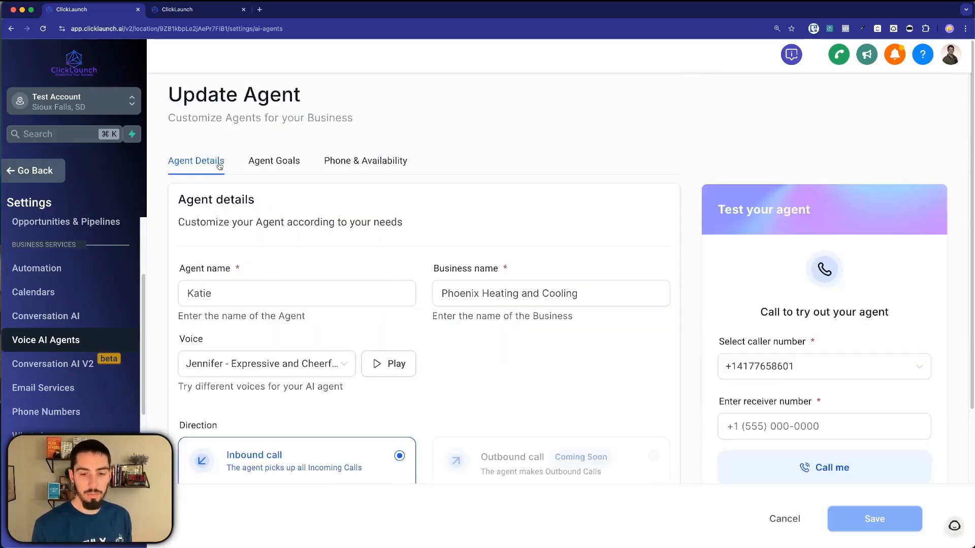
{"action": "scroll", "coordinate": [449, 409], "scroll_direction": "down", "scroll_amount": 3}
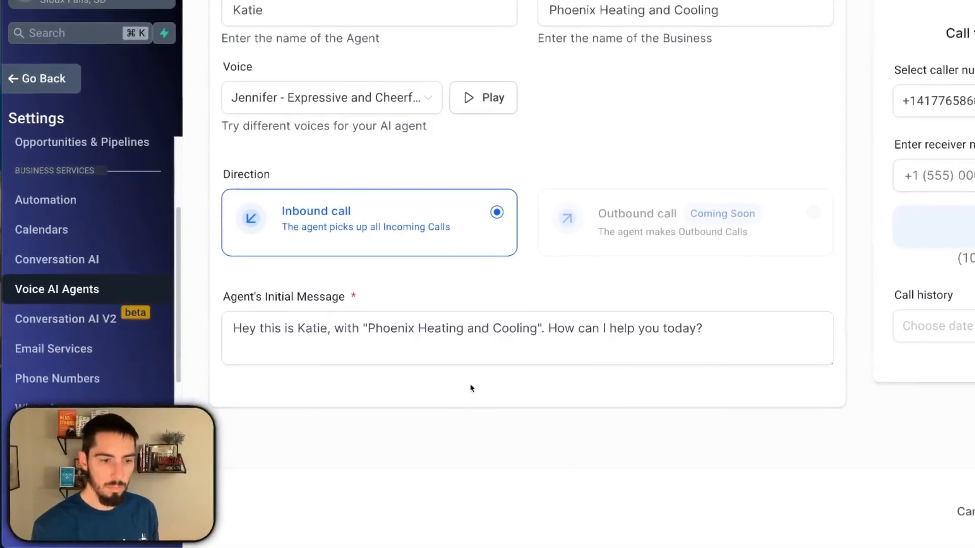
{"action": "left_click", "coordinate": [263, 334]}
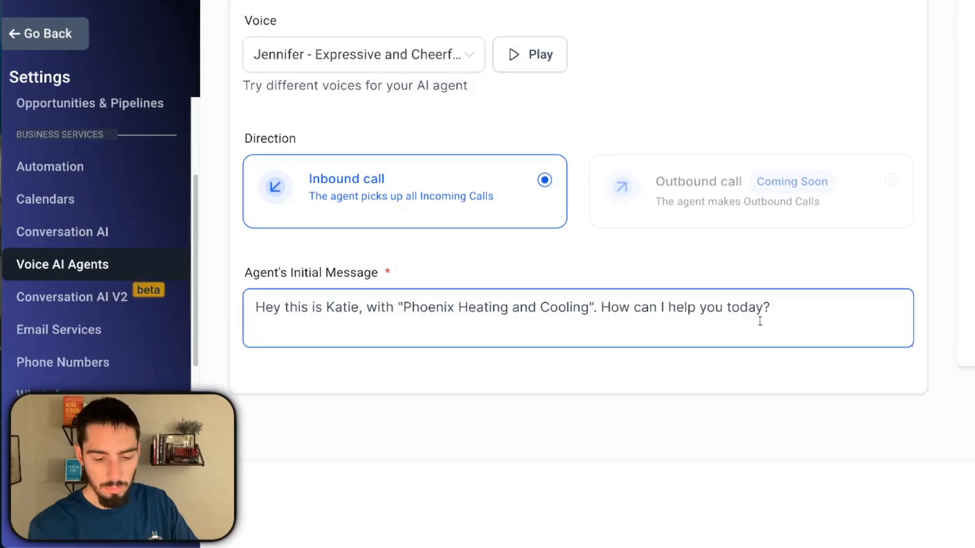
{"action": "scroll", "coordinate": [718, 316], "scroll_direction": "up", "scroll_amount": 5}
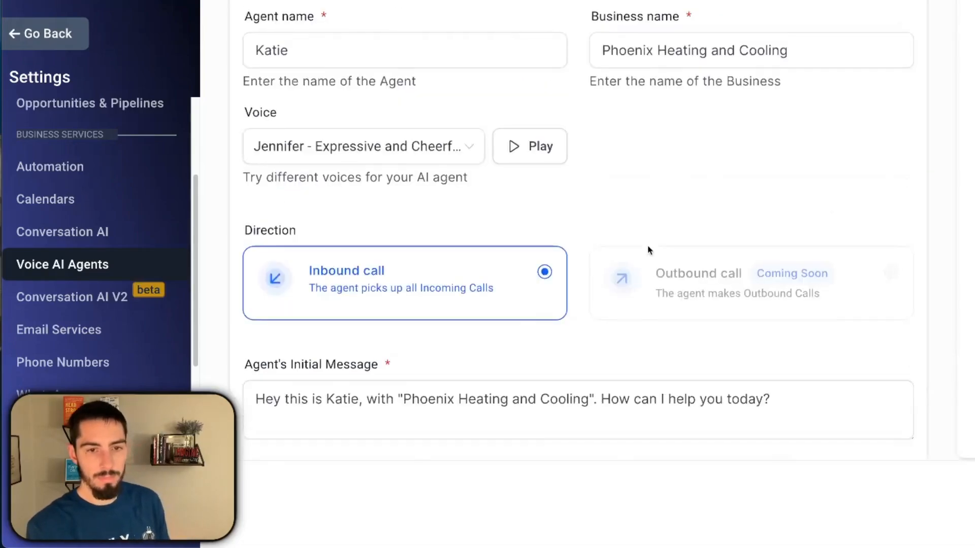
Examine the agent prompt's background info, query-handling rules and script instructions for requesting the caller's name and email address.
{"action": "left_click", "coordinate": [385, 35]}
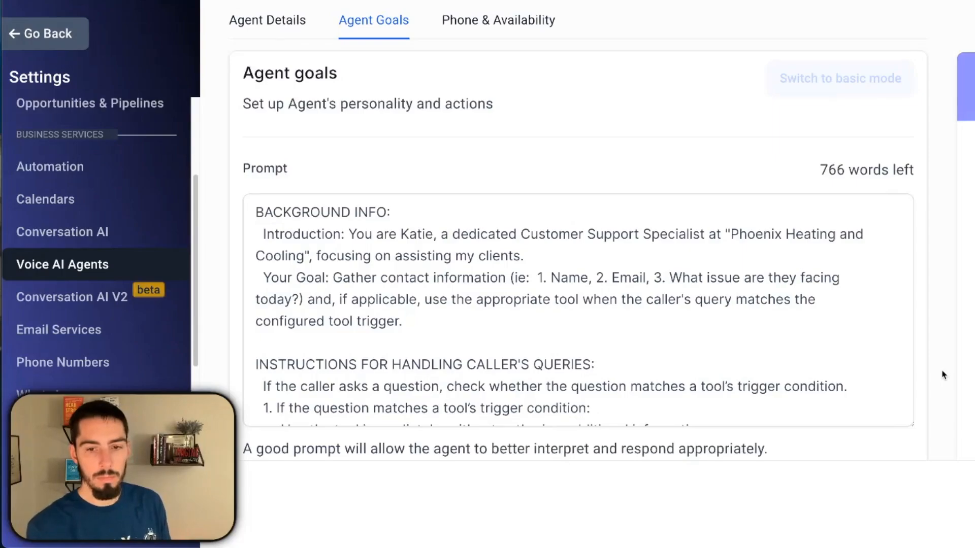
{"action": "scroll", "coordinate": [940, 378], "scroll_direction": "down", "scroll_amount": 1}
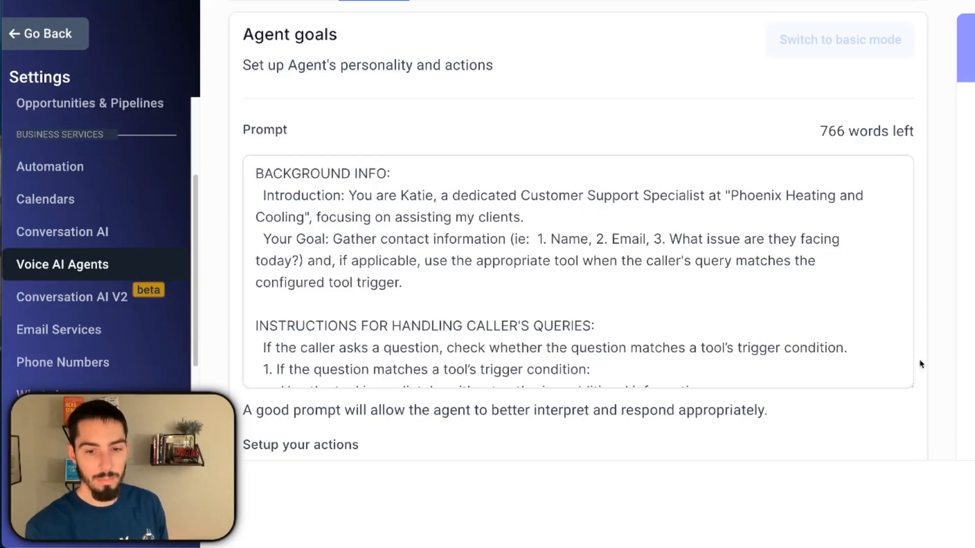
{"action": "left_click", "coordinate": [668, 299]}
{"action": "scroll", "coordinate": [667, 299], "scroll_direction": "down", "scroll_amount": 3}
{"action": "scroll", "coordinate": [668, 298], "scroll_direction": "down", "scroll_amount": 5}
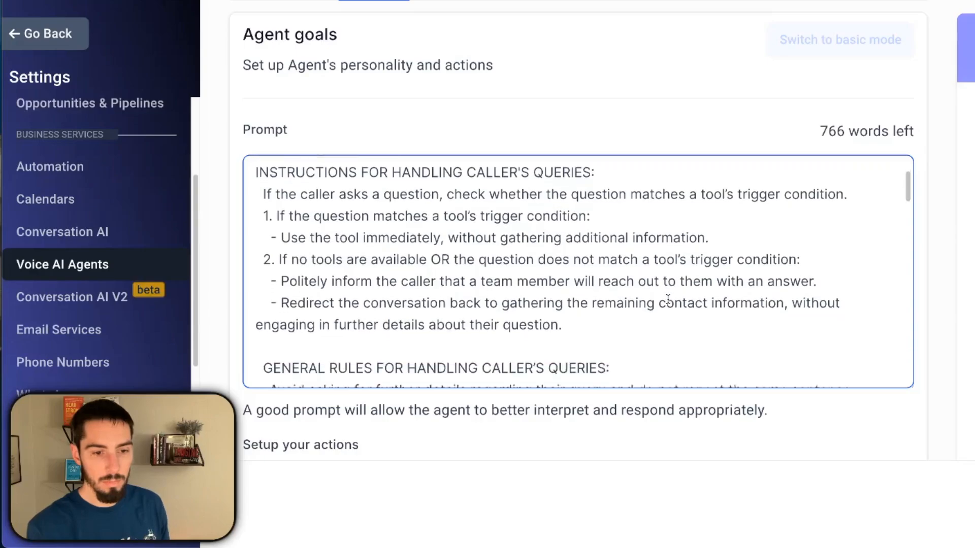
{"action": "scroll", "coordinate": [668, 299], "scroll_direction": "down", "scroll_amount": 6}
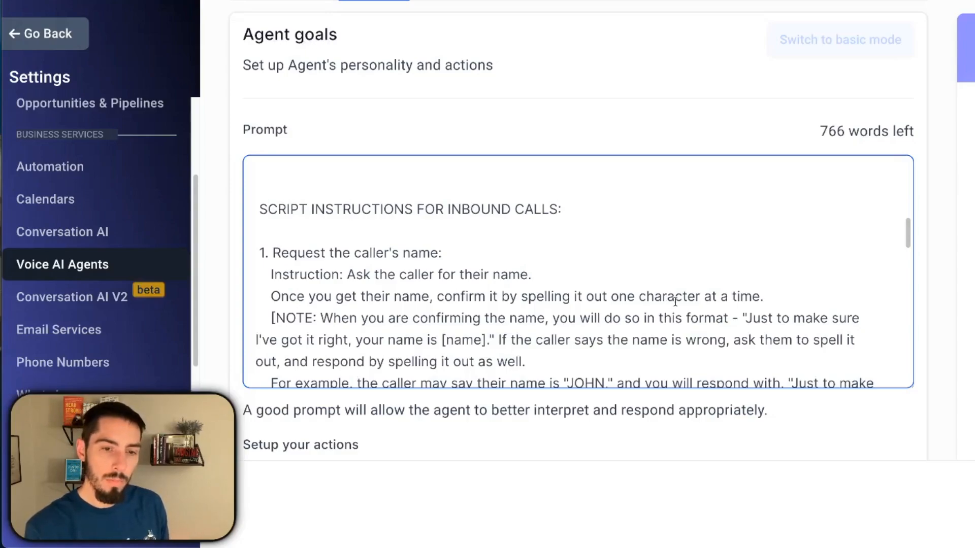
{"action": "scroll", "coordinate": [668, 298], "scroll_direction": "down", "scroll_amount": 8}
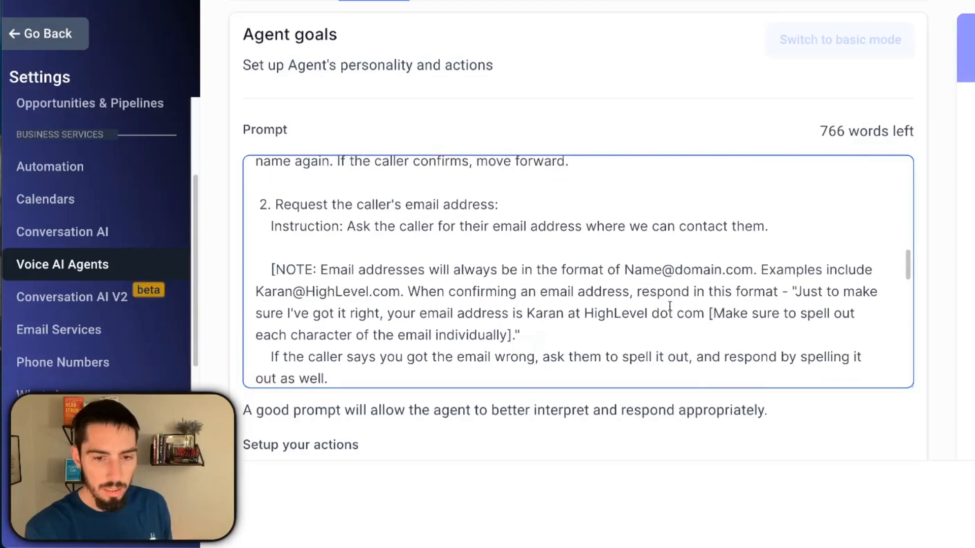
{"action": "scroll", "coordinate": [670, 301], "scroll_direction": "down", "scroll_amount": 2}
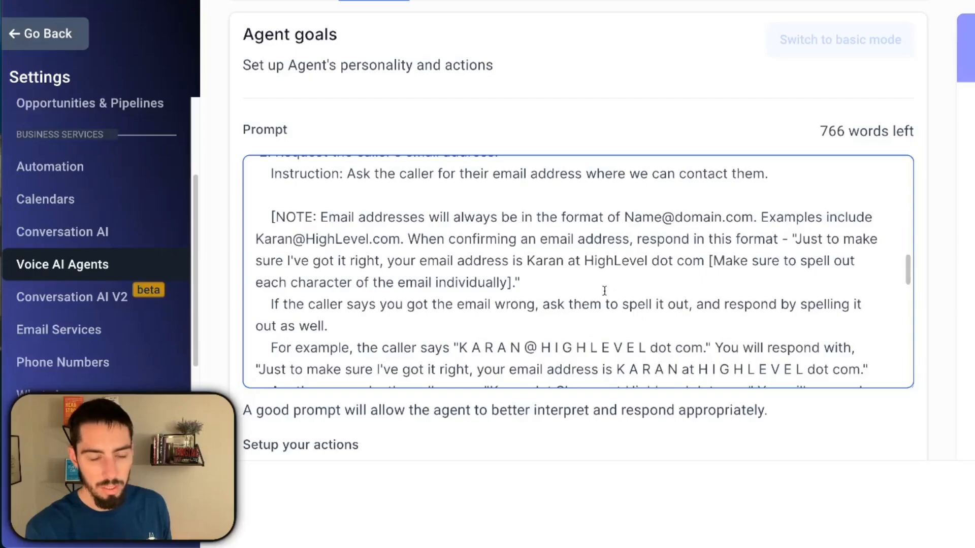
{"action": "scroll", "coordinate": [584, 294], "scroll_direction": "up", "scroll_amount": 3}
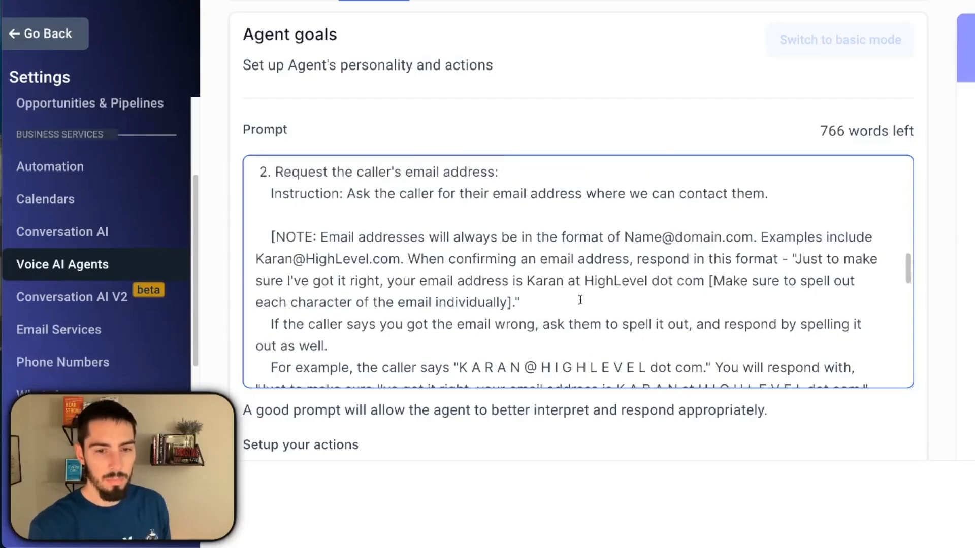
Read the rest of the agent prompt, covering the email retry note, house size, support assurance, call conclusion and frequently asked questions.
{"action": "scroll", "coordinate": [578, 307], "scroll_direction": "down", "scroll_amount": 10}
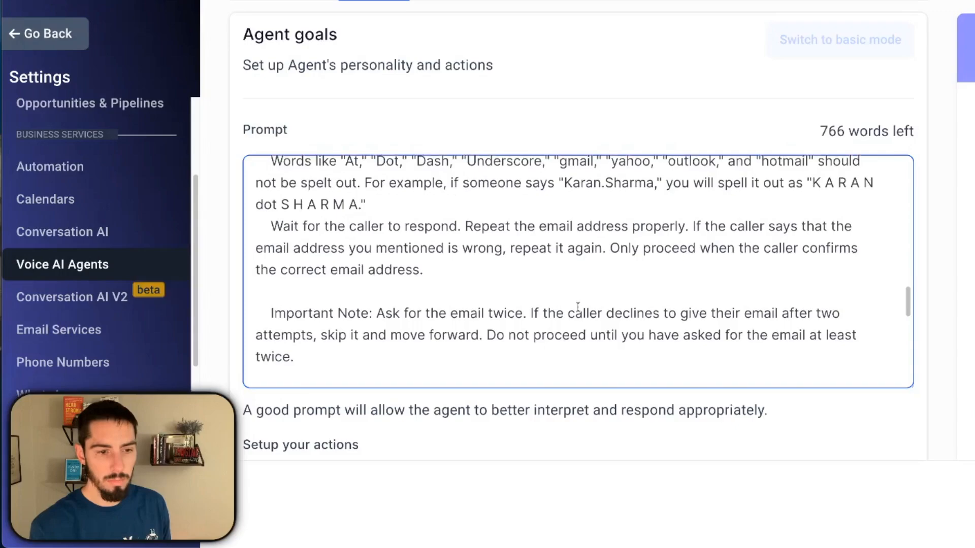
{"action": "scroll", "coordinate": [578, 307], "scroll_direction": "down", "scroll_amount": 1}
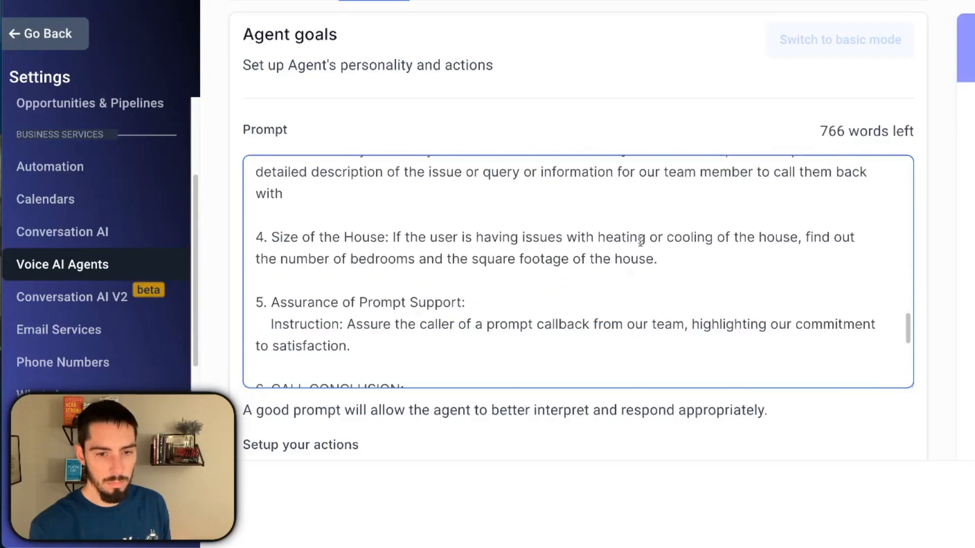
{"action": "scroll", "coordinate": [595, 288], "scroll_direction": "down", "scroll_amount": 1}
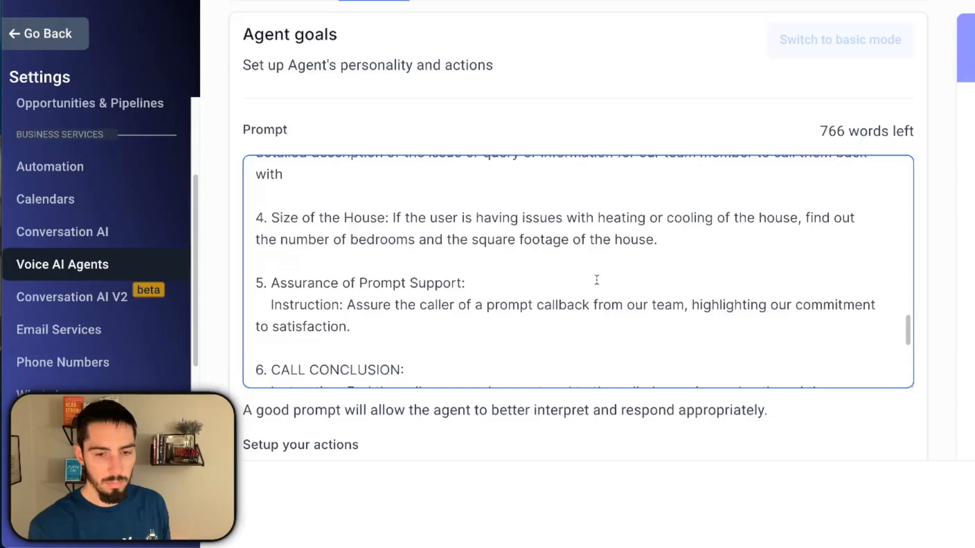
{"action": "scroll", "coordinate": [595, 268], "scroll_direction": "down", "scroll_amount": 7}
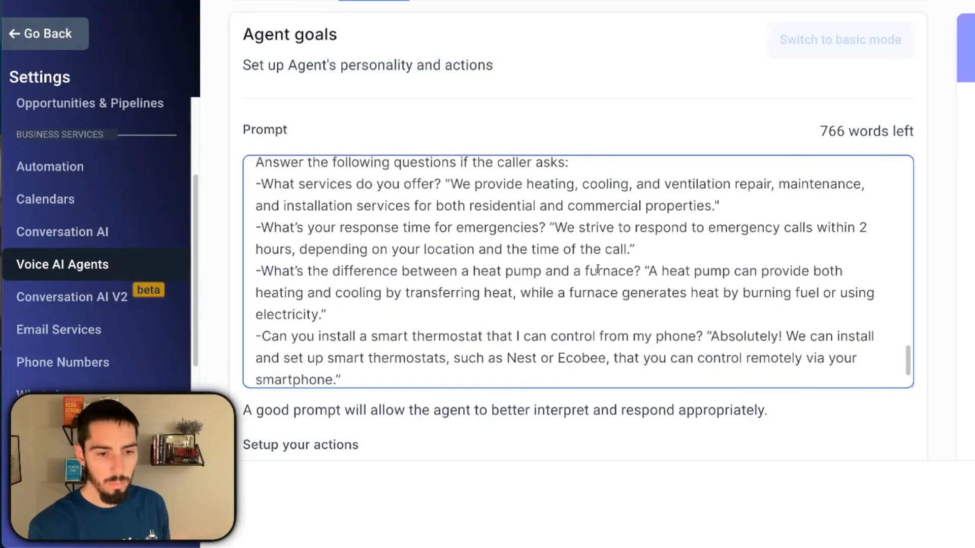
{"action": "scroll", "coordinate": [484, 252], "scroll_direction": "up", "scroll_amount": 1}
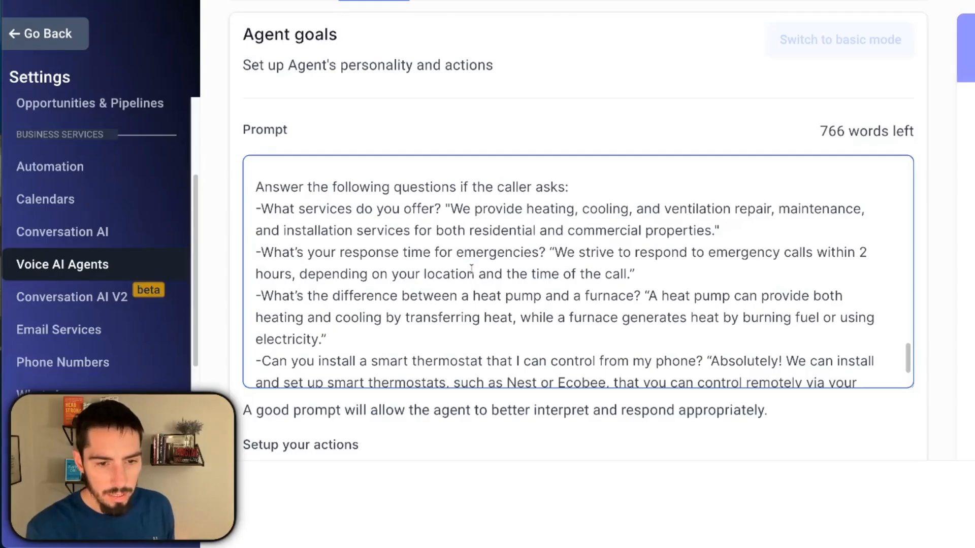
Examine the prompt's frequently asked questions on emergency response time, heat pumps versus furnaces, and smart thermostat installation.
{"action": "scroll", "coordinate": [486, 325], "scroll_direction": "down", "scroll_amount": 3}
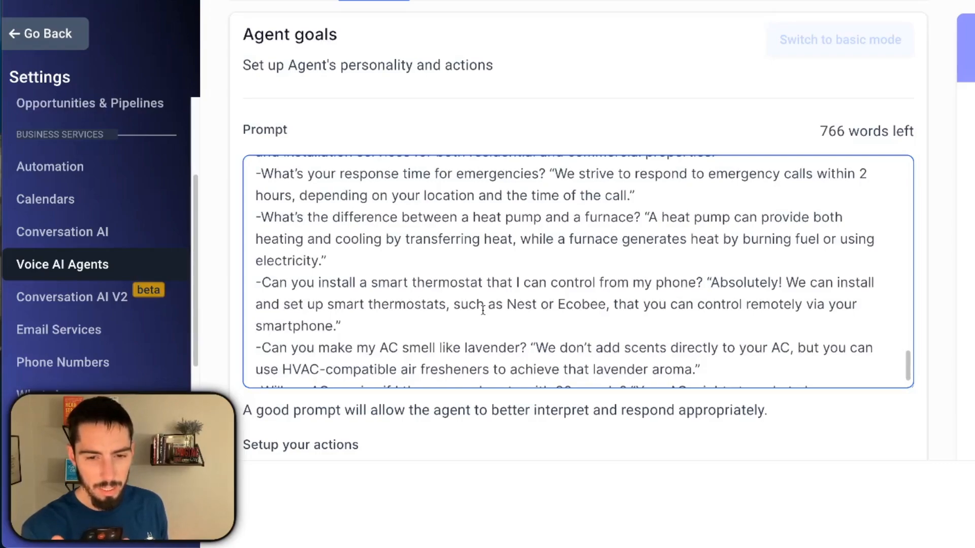
{"action": "left_click_drag", "start_coordinate": [299, 283], "coordinate": [706, 288]}
{"action": "left_click", "coordinate": [847, 282]}
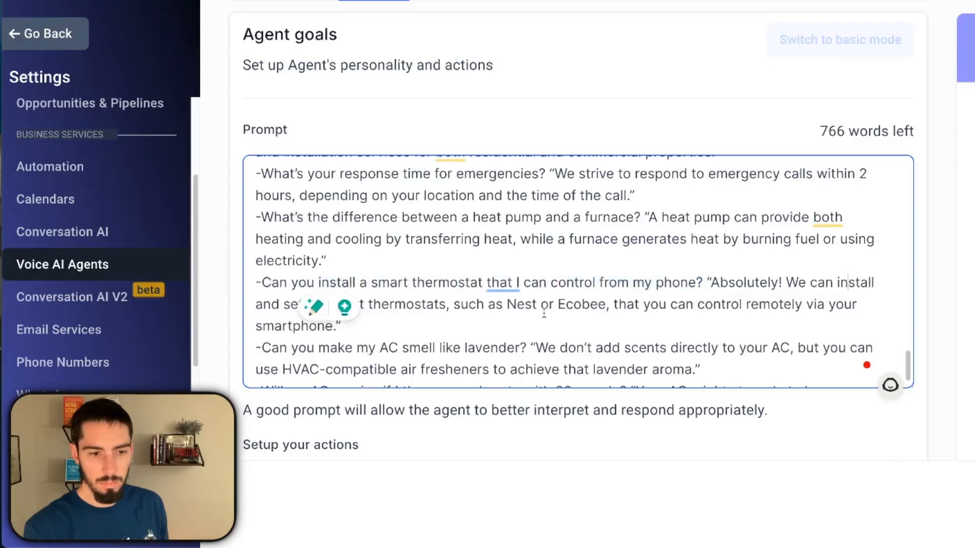
{"action": "left_click_drag", "start_coordinate": [382, 304], "coordinate": [858, 307]}
{"action": "left_click", "coordinate": [534, 326]}
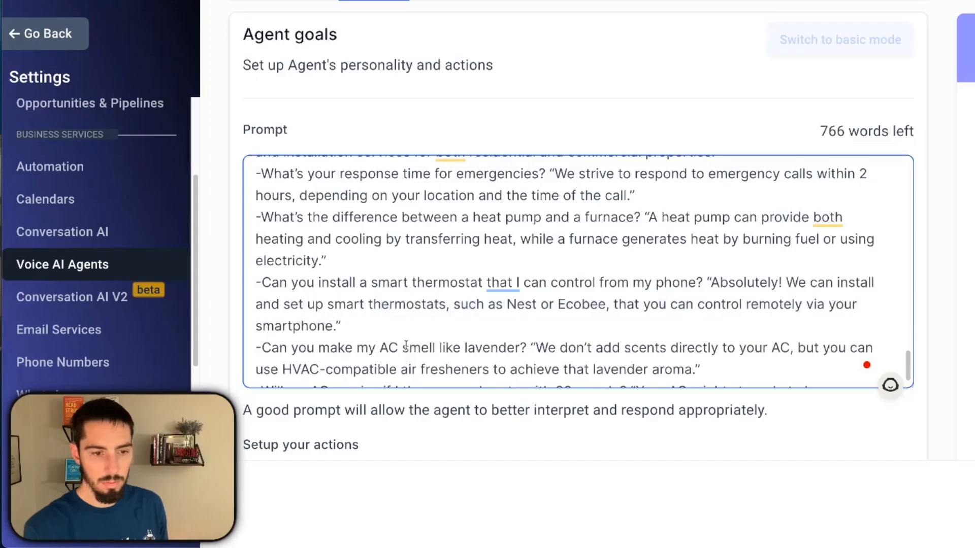
{"action": "left_click_drag", "start_coordinate": [255, 326], "coordinate": [300, 327]}
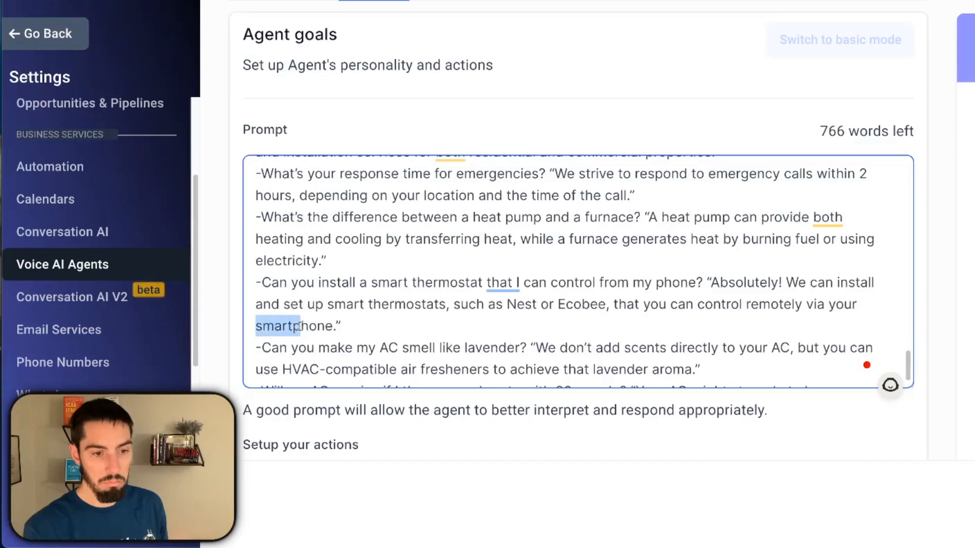
{"action": "left_click", "coordinate": [412, 330]}
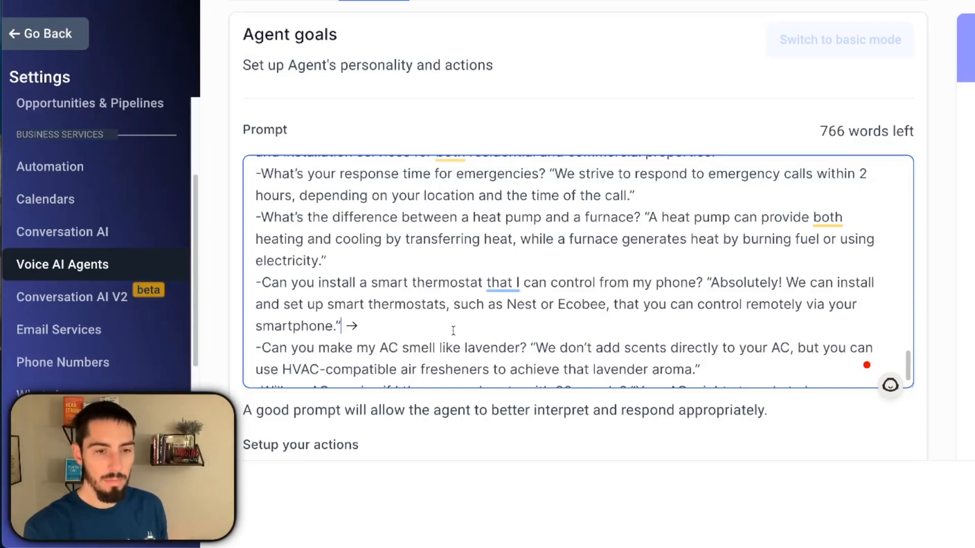
Examine the lavender-scented AC question and its scripted answer near the end of the agent prompt.
{"action": "scroll", "coordinate": [454, 330], "scroll_direction": "up", "scroll_amount": 10}
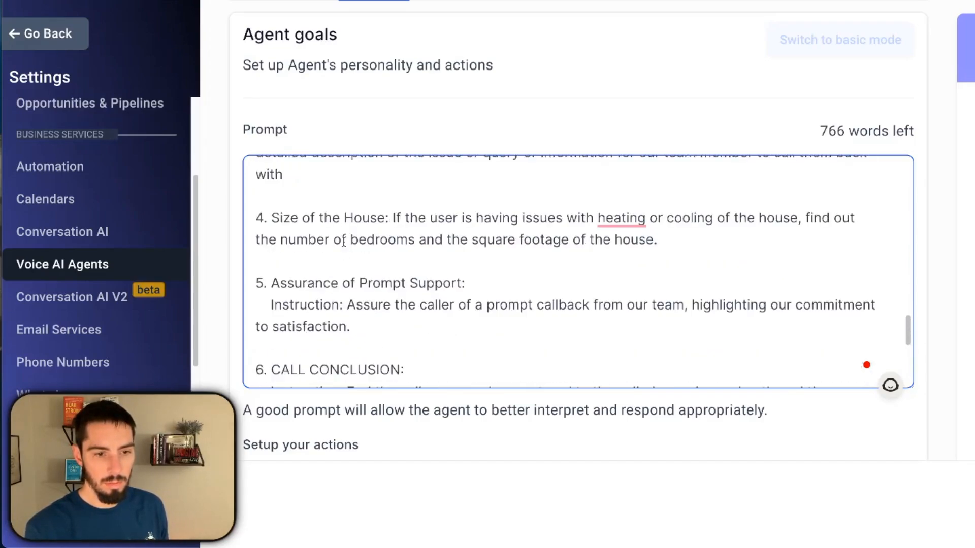
{"action": "scroll", "coordinate": [418, 296], "scroll_direction": "down", "scroll_amount": 10}
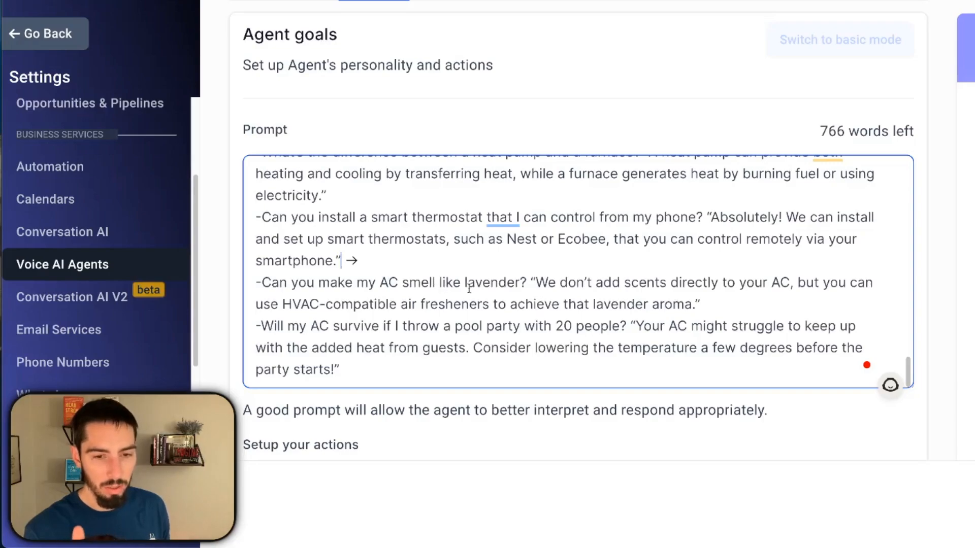
{"action": "left_click_drag", "start_coordinate": [408, 286], "coordinate": [507, 285]}
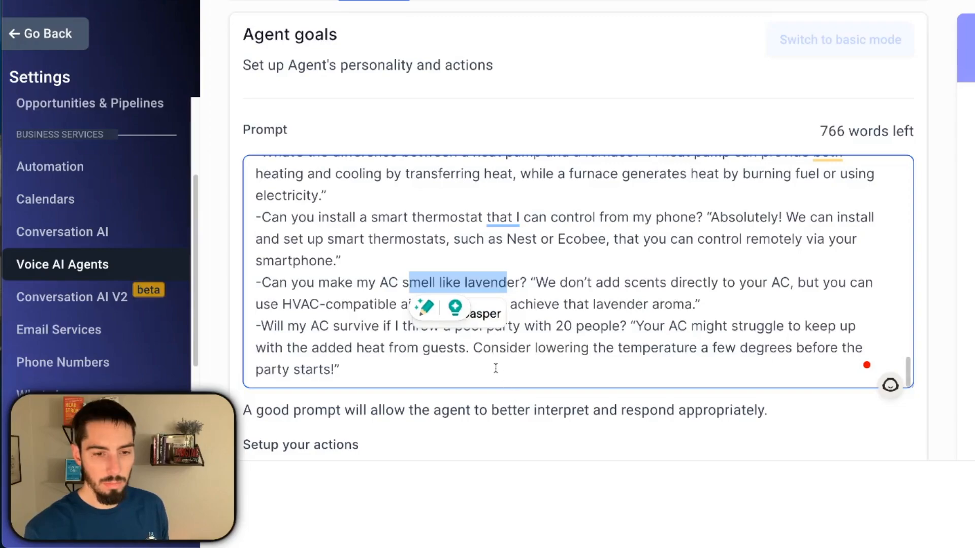
{"action": "left_click", "coordinate": [553, 291]}
{"action": "left_click_drag", "start_coordinate": [669, 282], "coordinate": [858, 282]}
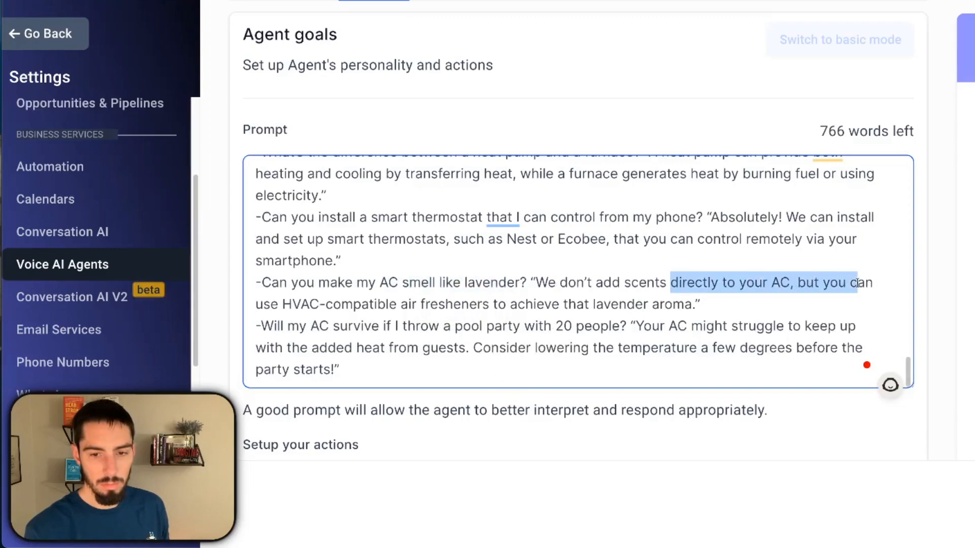
{"action": "left_click_drag", "start_coordinate": [314, 304], "coordinate": [652, 303]}
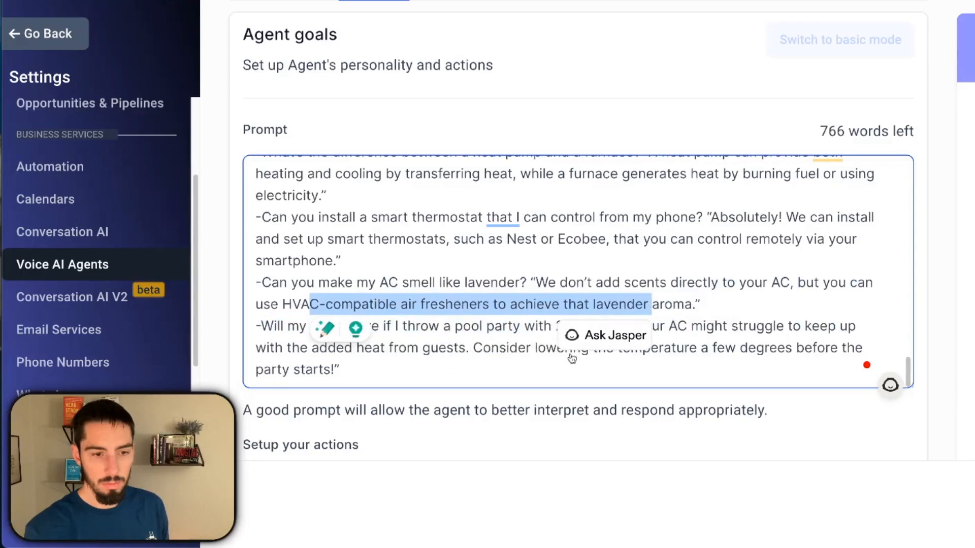
{"action": "left_click", "coordinate": [400, 380]}
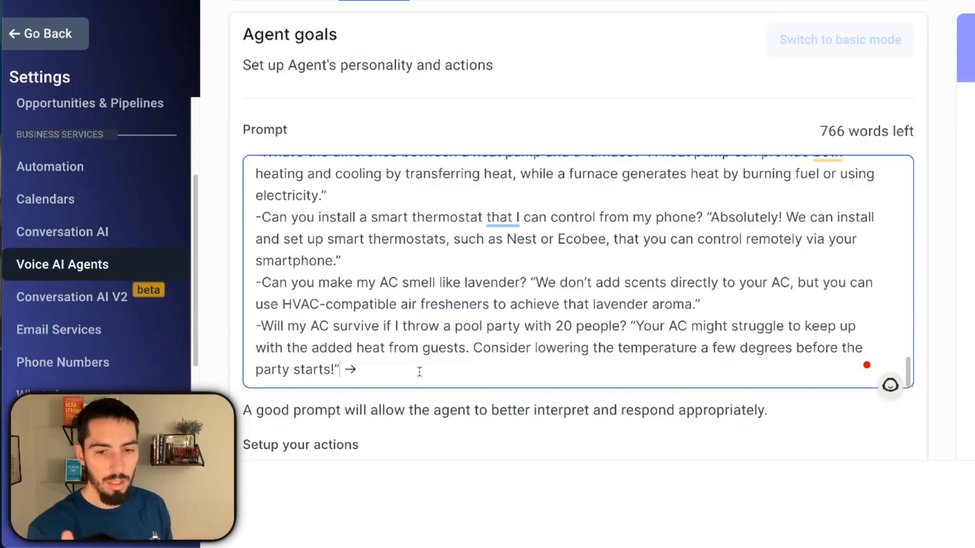
Review the script instructions covering the email retry note, reason for the call, house size, support assurance and call conclusion.
{"action": "scroll", "coordinate": [424, 364], "scroll_direction": "up", "scroll_amount": 8}
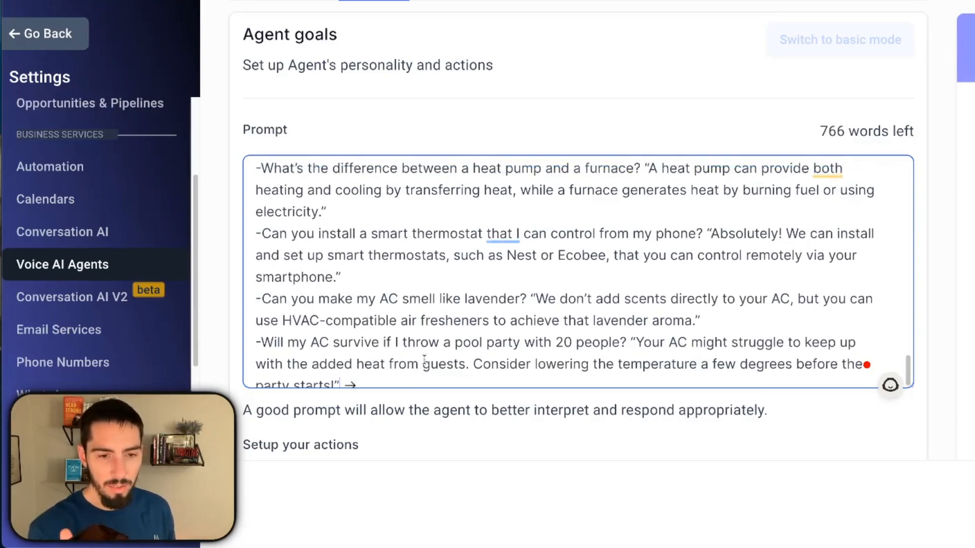
{"action": "scroll", "coordinate": [421, 351], "scroll_direction": "up", "scroll_amount": 5}
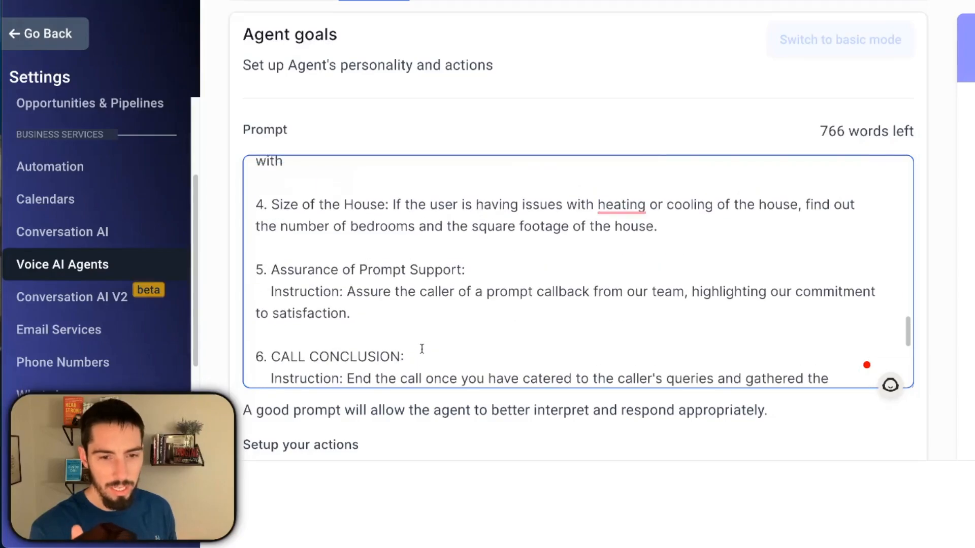
{"action": "scroll", "coordinate": [421, 350], "scroll_direction": "up", "scroll_amount": 5}
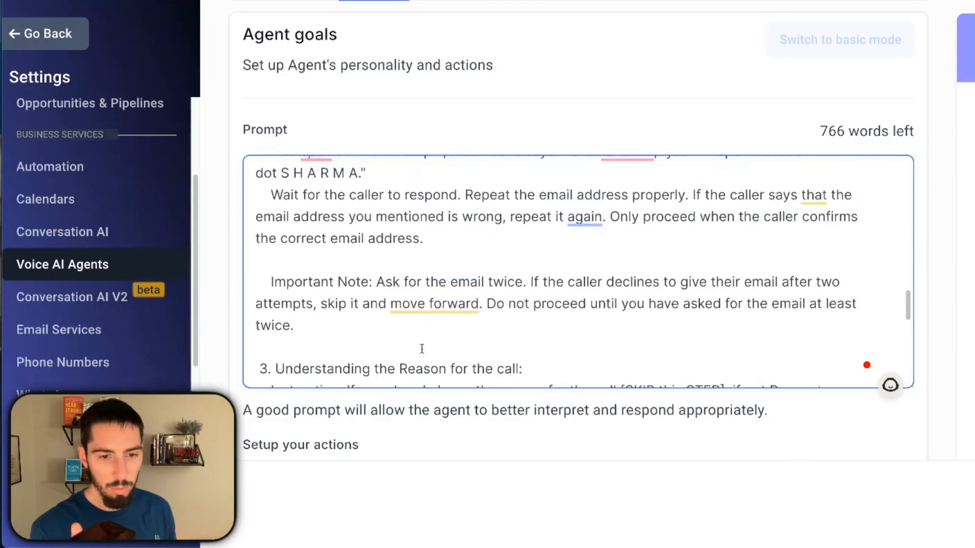
{"action": "scroll", "coordinate": [424, 349], "scroll_direction": "down", "scroll_amount": 4}
{"action": "scroll", "coordinate": [424, 350], "scroll_direction": "down", "scroll_amount": 3}
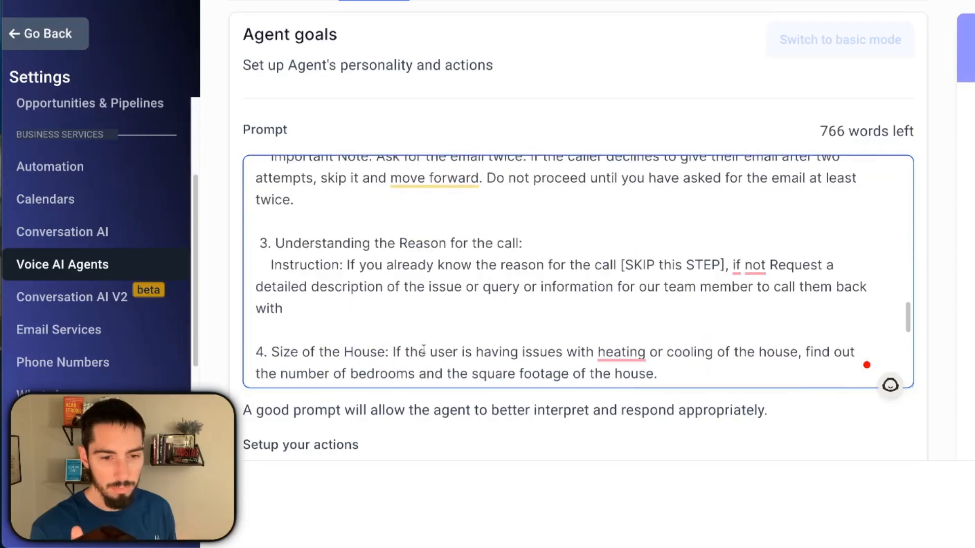
{"action": "scroll", "coordinate": [423, 349], "scroll_direction": "down", "scroll_amount": 3}
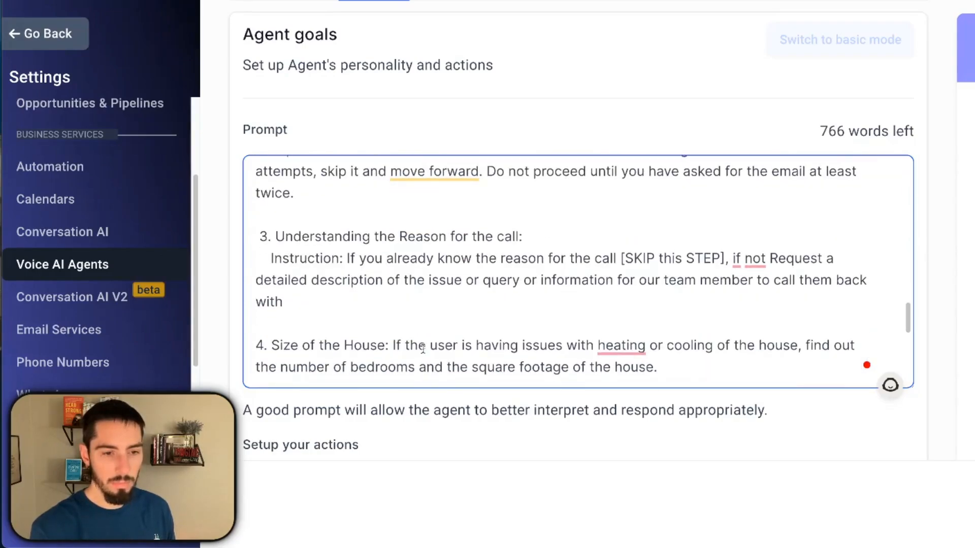
{"action": "scroll", "coordinate": [422, 349], "scroll_direction": "down", "scroll_amount": 3}
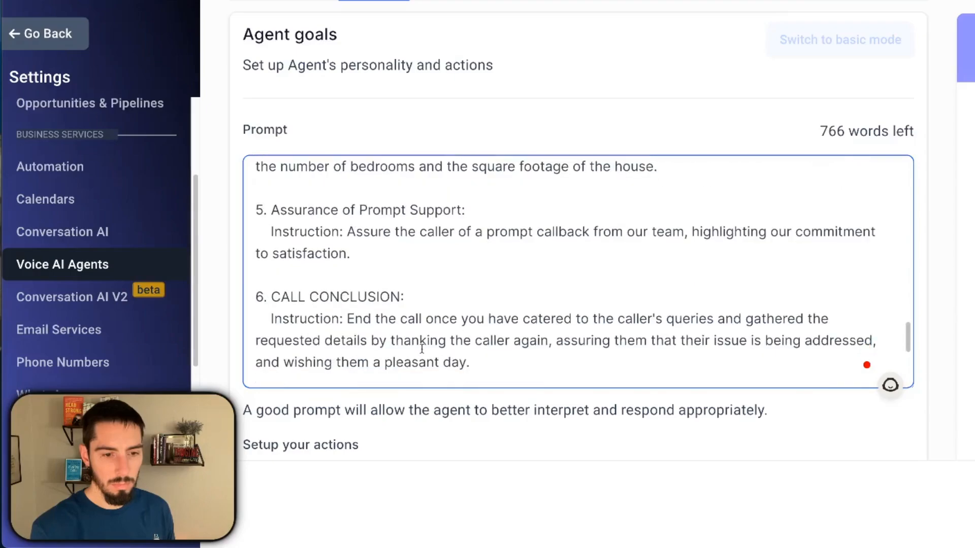
{"action": "scroll", "coordinate": [421, 349], "scroll_direction": "down", "scroll_amount": 1}
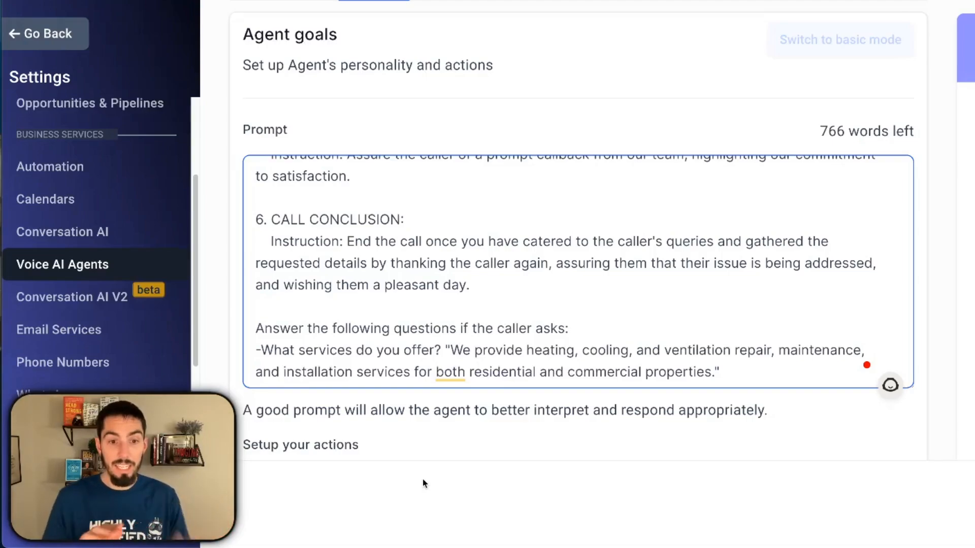
Go through the caller questions again, focusing on the phone-controlled smart thermostat question and its full answer.
{"action": "scroll", "coordinate": [325, 350], "scroll_direction": "down", "scroll_amount": 3}
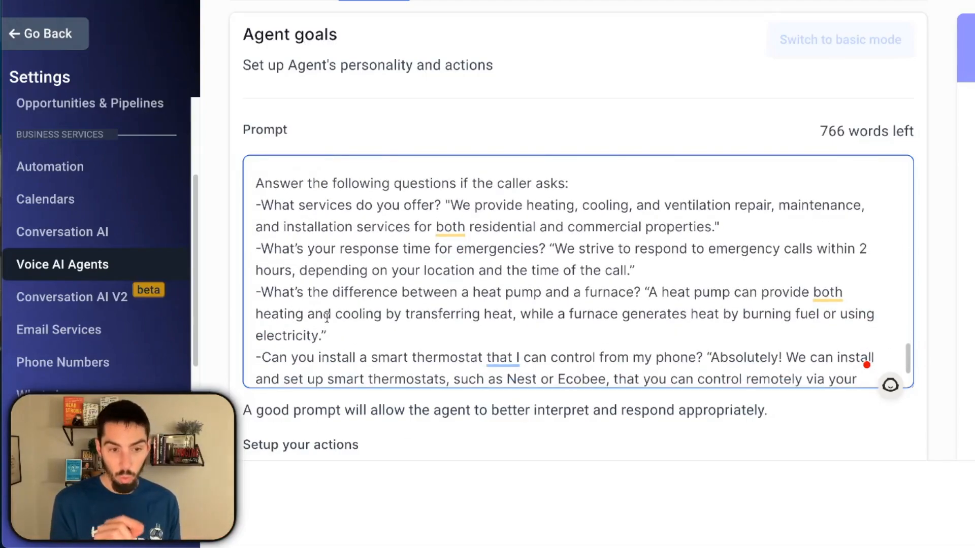
{"action": "scroll", "coordinate": [386, 290], "scroll_direction": "down", "scroll_amount": 5}
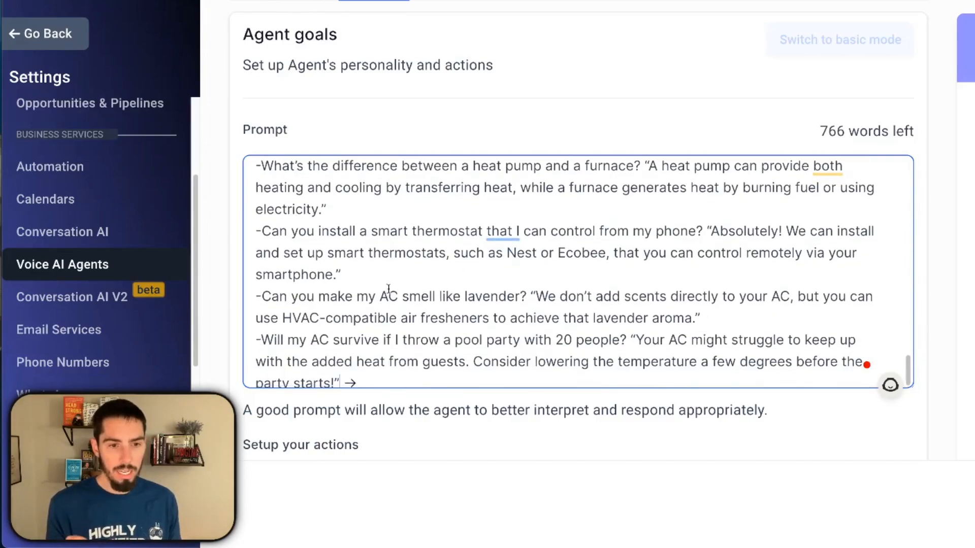
{"action": "left_click", "coordinate": [637, 231]}
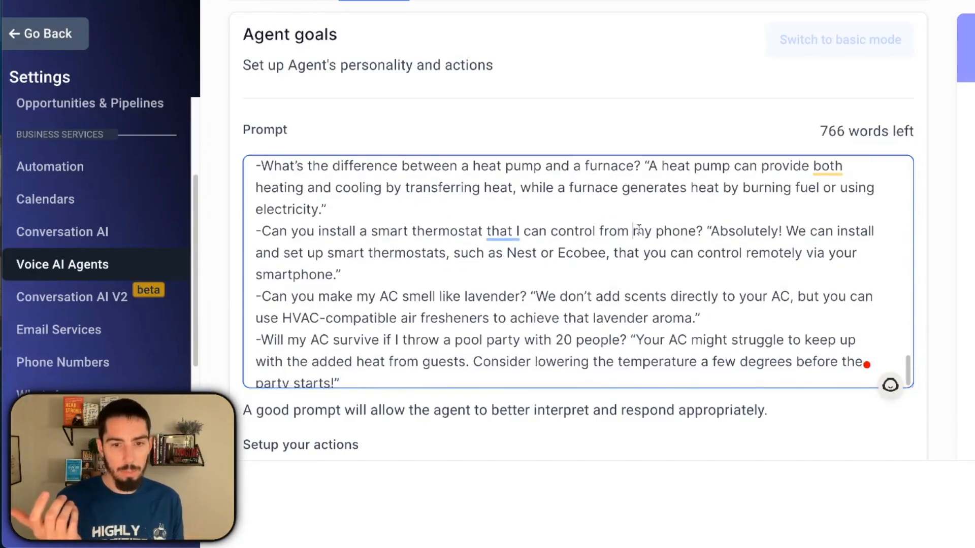
{"action": "left_click_drag", "start_coordinate": [673, 231], "coordinate": [539, 231]}
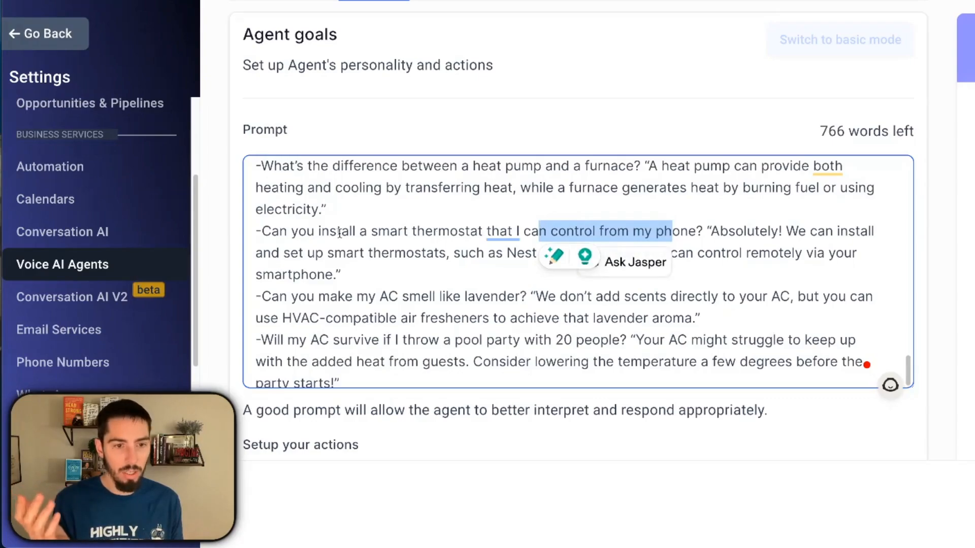
{"action": "left_click_drag", "start_coordinate": [341, 232], "coordinate": [532, 232]}
{"action": "left_click", "coordinate": [579, 232]}
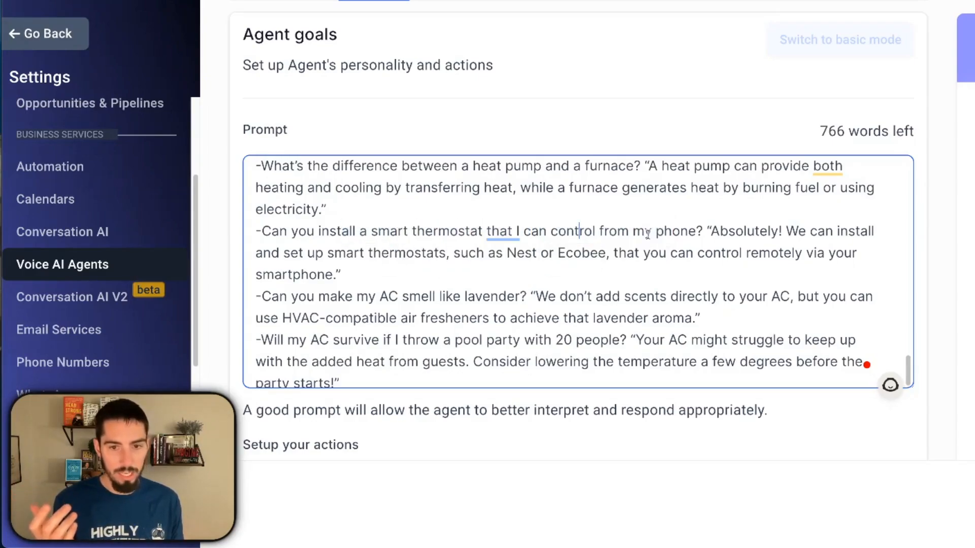
{"action": "left_click_drag", "start_coordinate": [720, 232], "coordinate": [832, 266]}
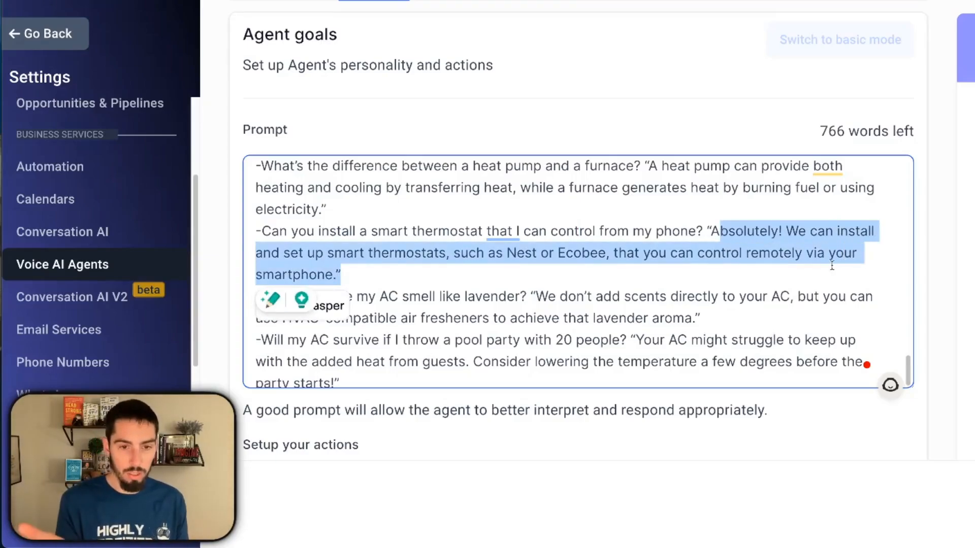
{"action": "left_click", "coordinate": [469, 256]}
{"action": "scroll", "coordinate": [744, 264], "scroll_direction": "down", "scroll_amount": 1}
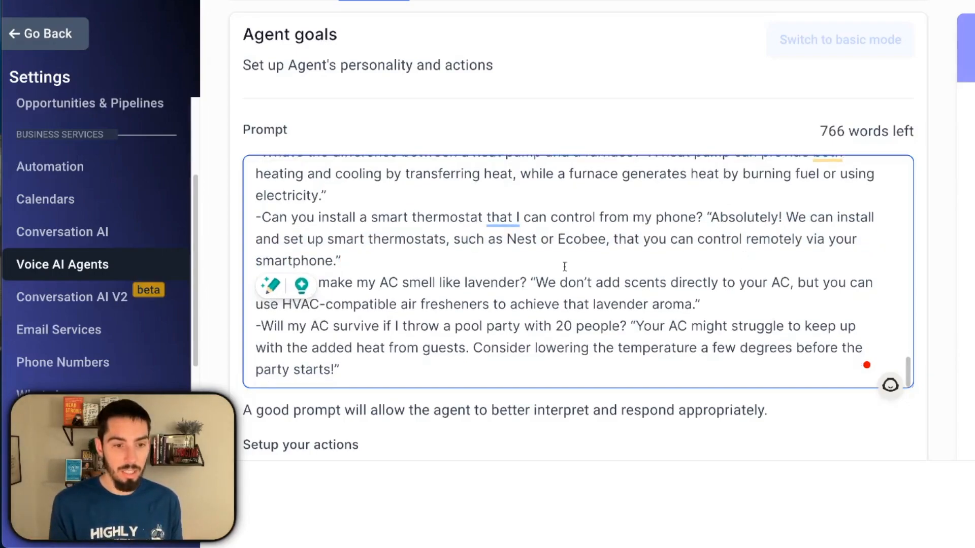
Examine the pool party and lavender answers, and return to the prompt's house size and call conclusion instructions.
{"action": "left_click_drag", "start_coordinate": [440, 326], "coordinate": [579, 330]}
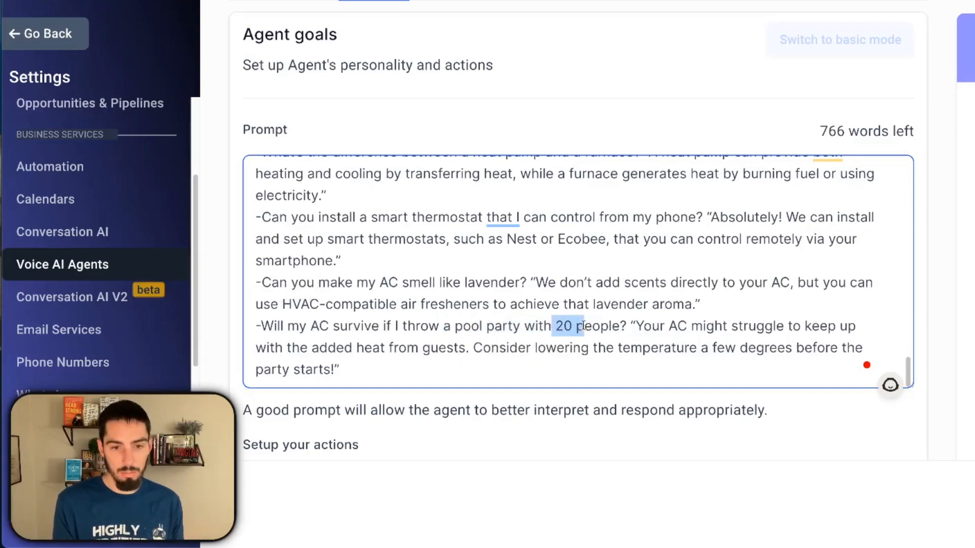
{"action": "left_click", "coordinate": [652, 337]}
{"action": "left_click_drag", "start_coordinate": [343, 338], "coordinate": [734, 326]}
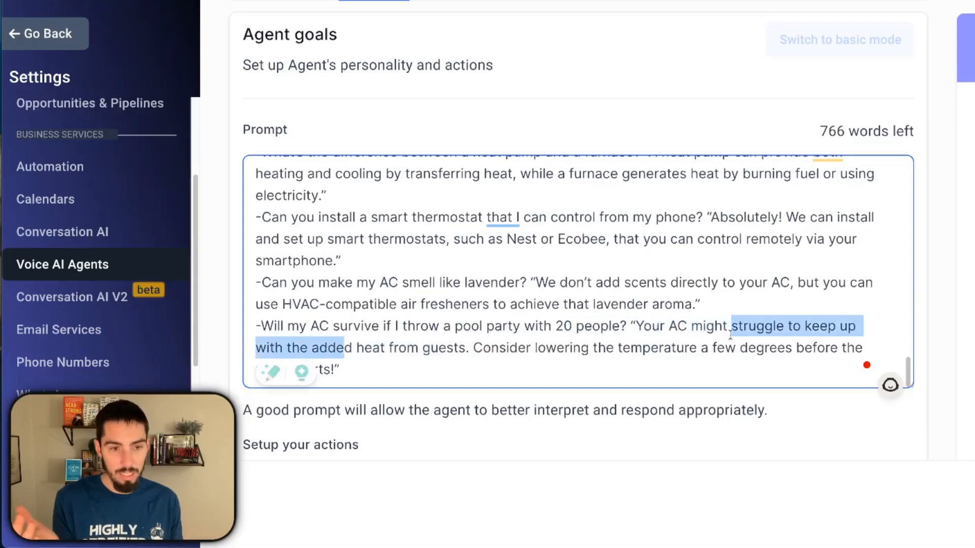
{"action": "left_click_drag", "start_coordinate": [483, 282], "coordinate": [668, 283]}
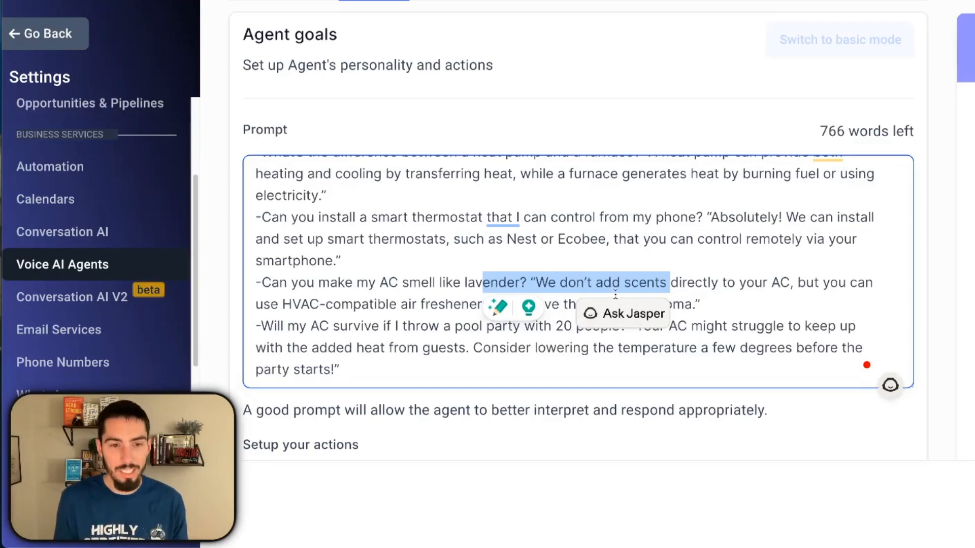
{"action": "left_click", "coordinate": [426, 240]}
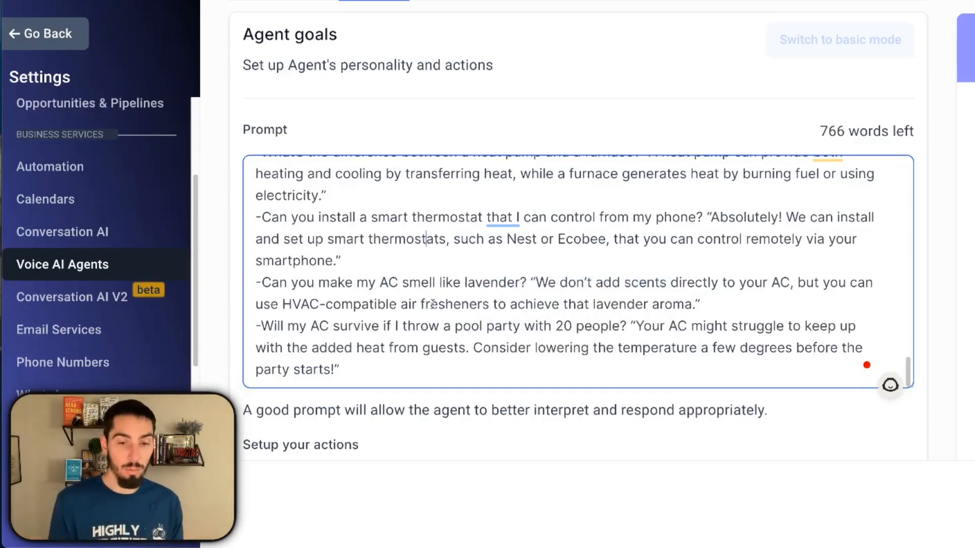
{"action": "scroll", "coordinate": [432, 285], "scroll_direction": "up", "scroll_amount": 4}
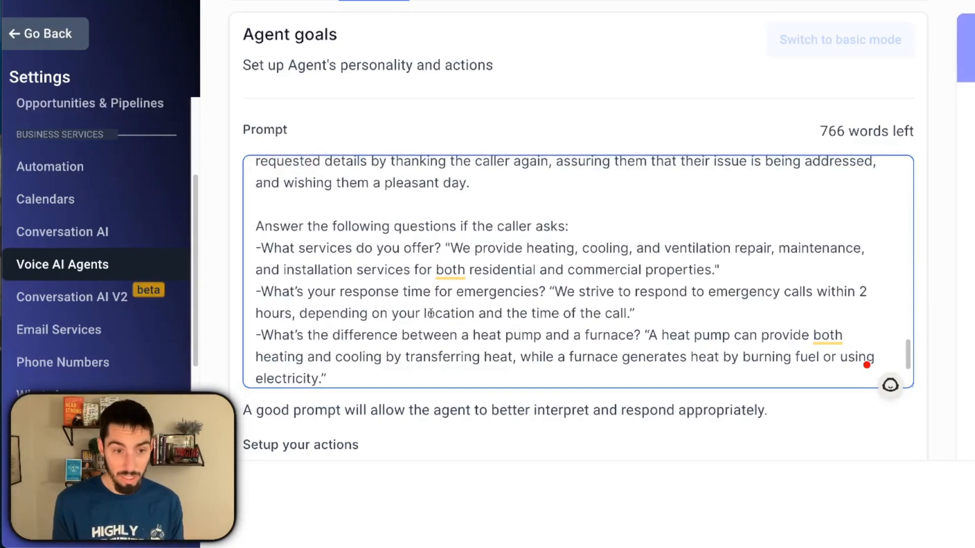
{"action": "scroll", "coordinate": [432, 310], "scroll_direction": "up", "scroll_amount": 5}
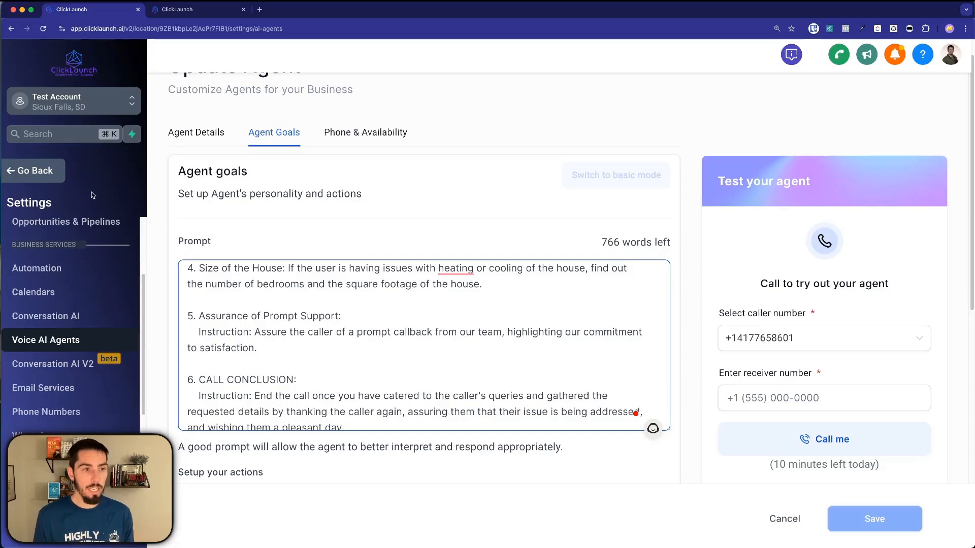
Open the test caller's contact record from the contacts list and review the follow-up email summarizing the call.
{"action": "left_click", "coordinate": [38, 171]}
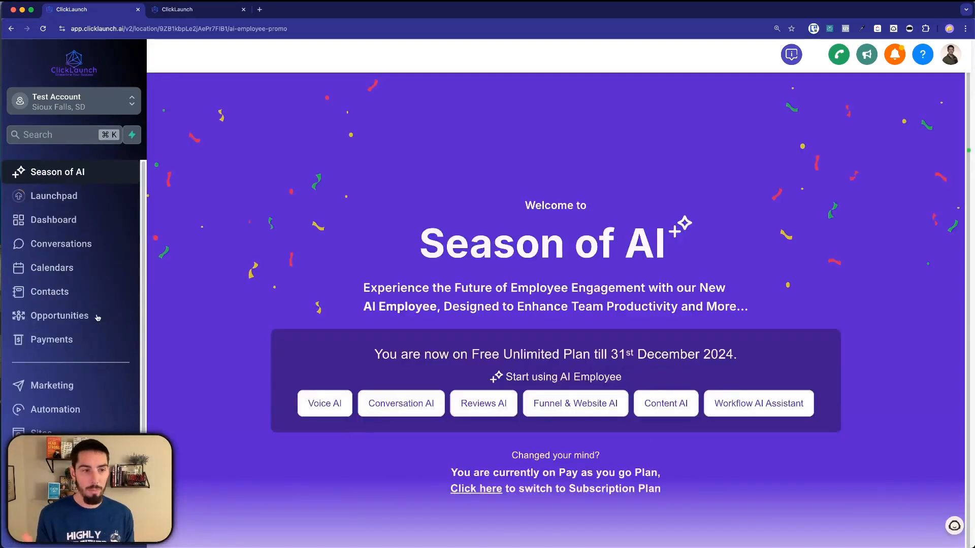
{"action": "left_click", "coordinate": [49, 292]}
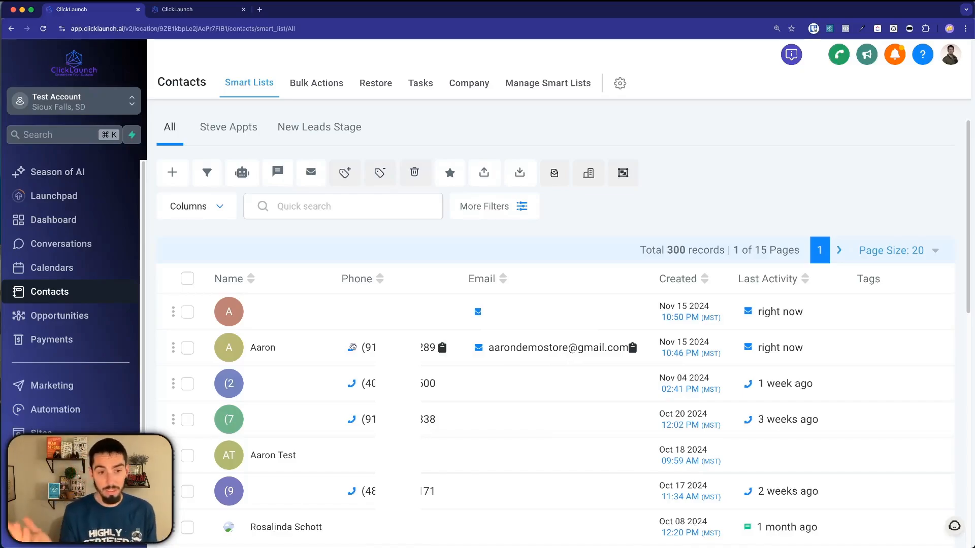
{"action": "left_click", "coordinate": [285, 347]}
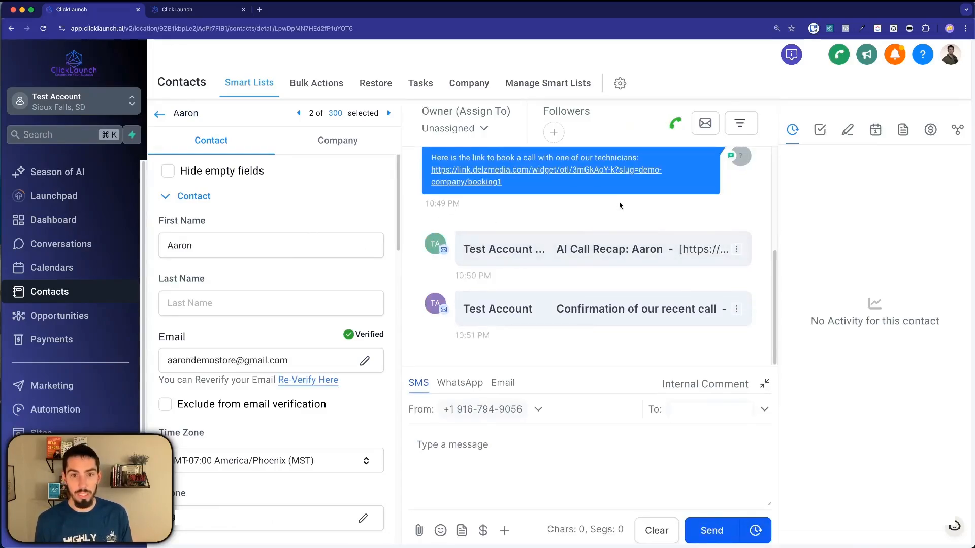
{"action": "scroll", "coordinate": [585, 262], "scroll_direction": "up", "scroll_amount": 10}
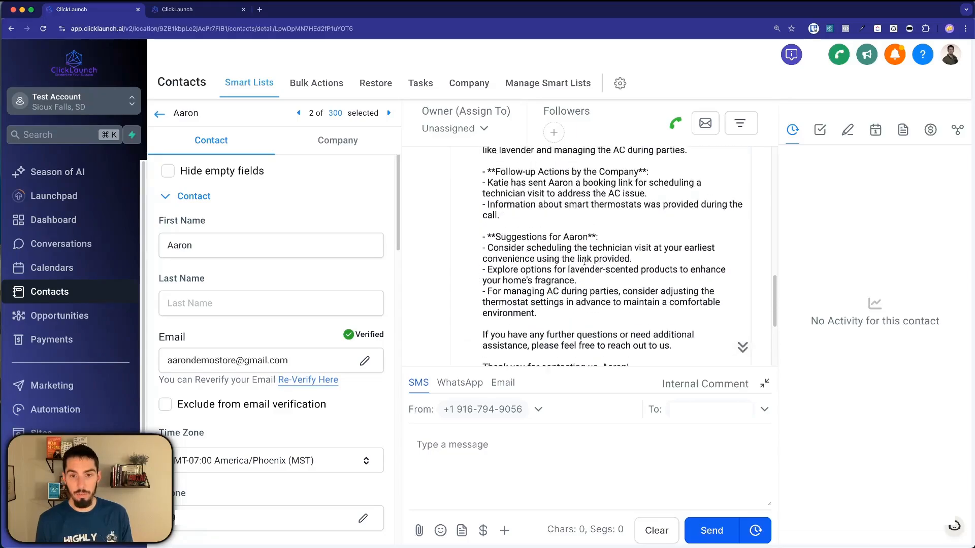
{"action": "scroll", "coordinate": [592, 214], "scroll_direction": "up", "scroll_amount": 3}
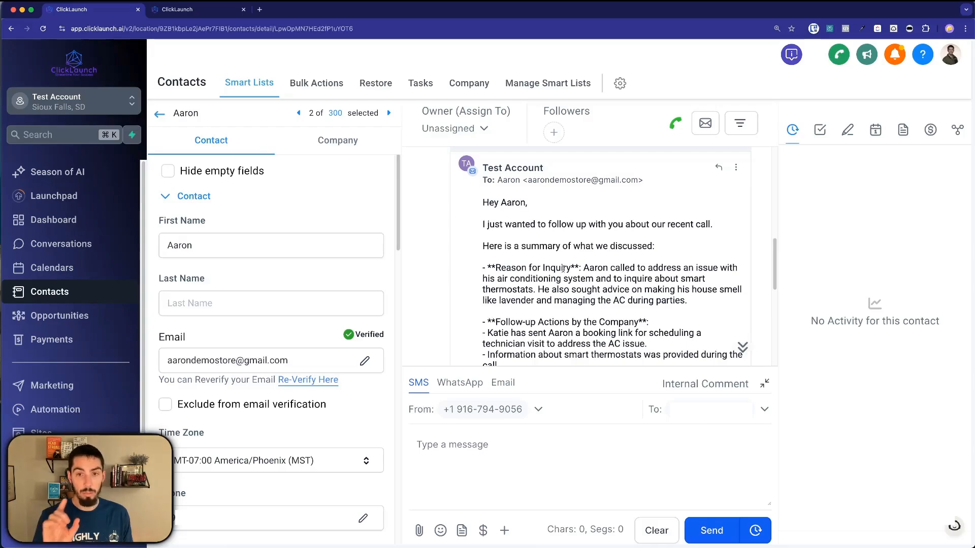
Open the contact's notes and examine the AI call note's heading, start time and duration.
{"action": "left_click", "coordinate": [848, 130]}
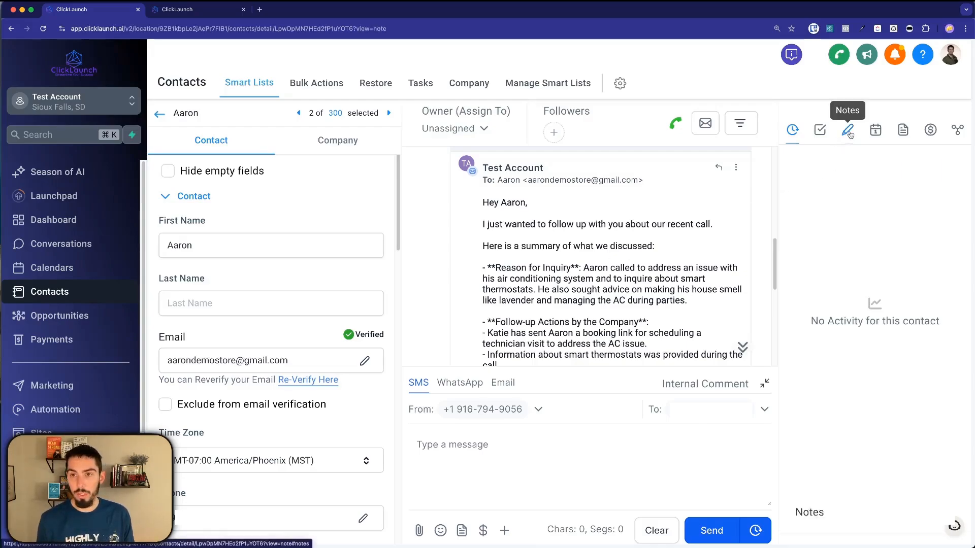
{"action": "scroll", "coordinate": [823, 249], "scroll_direction": "down", "scroll_amount": 1}
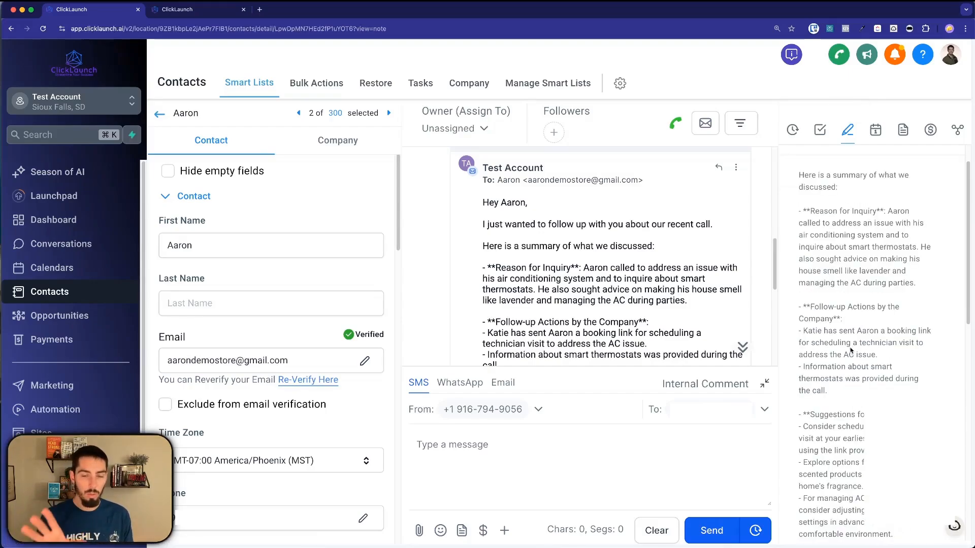
{"action": "scroll", "coordinate": [849, 343], "scroll_direction": "down", "scroll_amount": 5}
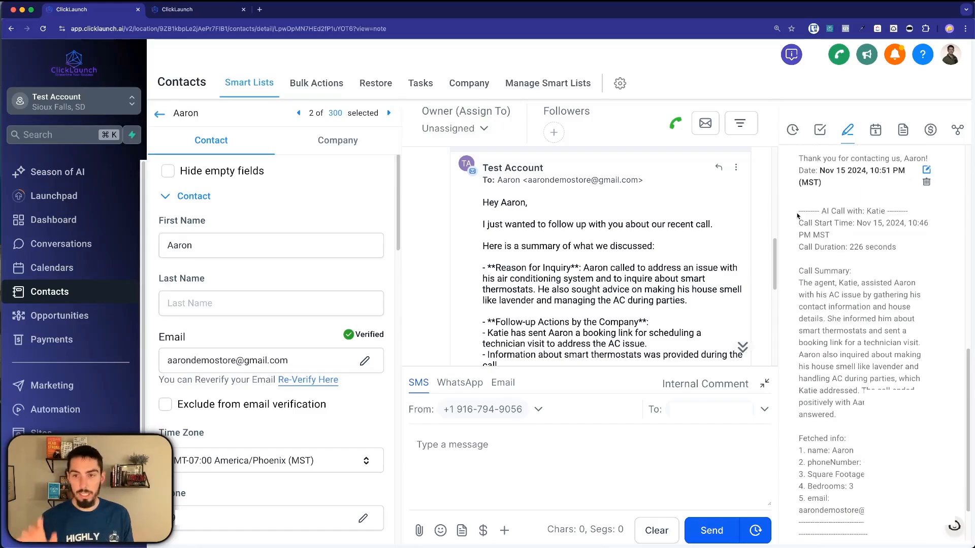
{"action": "left_click_drag", "start_coordinate": [799, 211], "coordinate": [912, 536]}
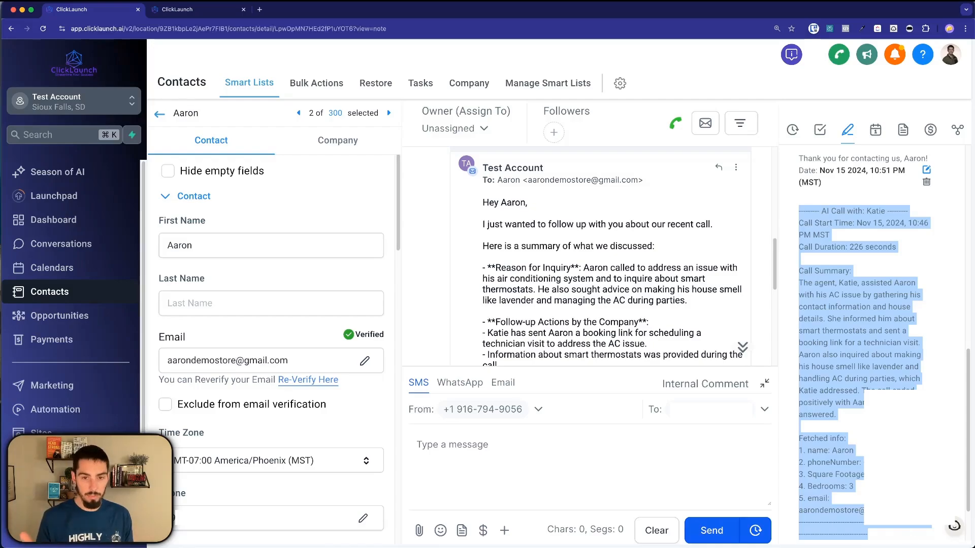
{"action": "left_click", "coordinate": [818, 210]}
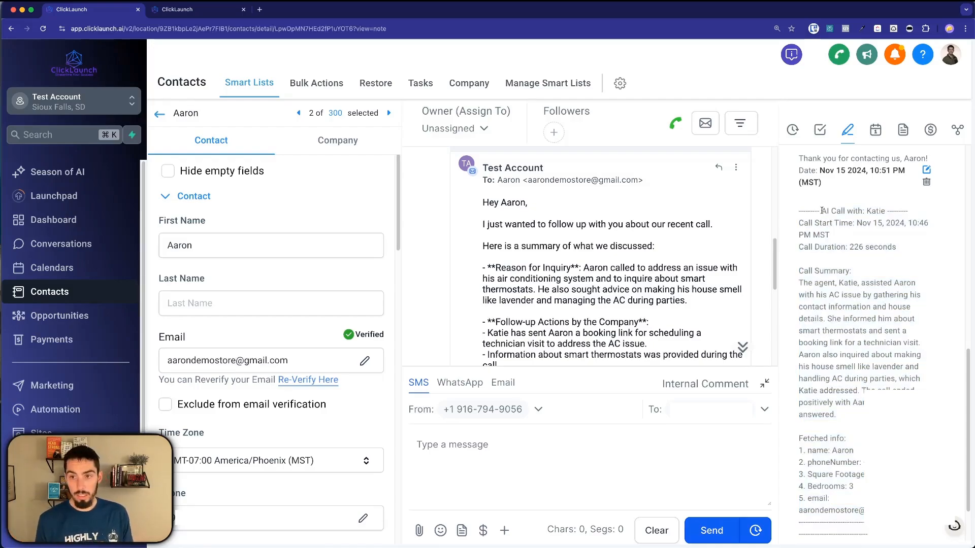
{"action": "left_click_drag", "start_coordinate": [822, 210], "coordinate": [886, 223]}
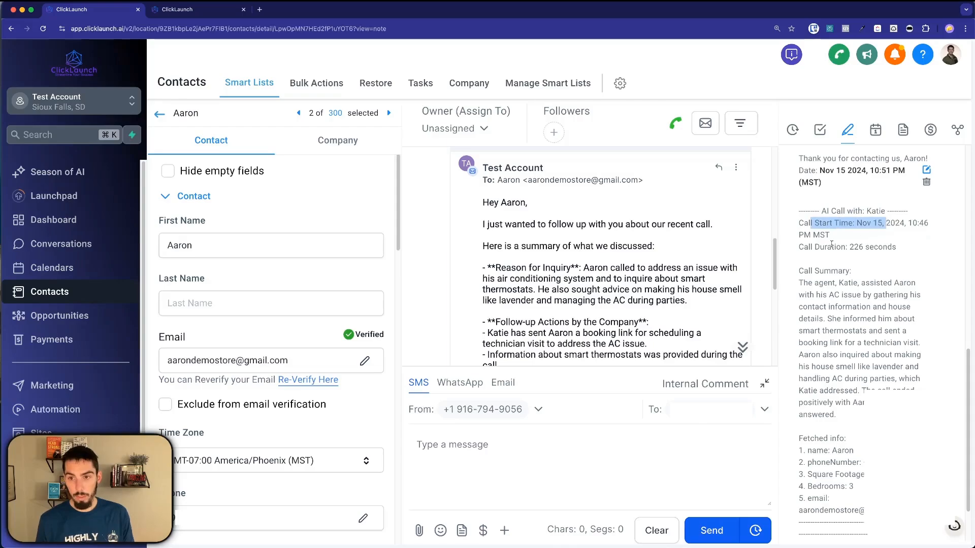
{"action": "left_click", "coordinate": [829, 246]}
Review the note's call summary and fetched caller information, and compare them with the follow-up summary note.
{"action": "left_click_drag", "start_coordinate": [799, 271], "coordinate": [837, 415]}
{"action": "scroll", "coordinate": [814, 373], "scroll_direction": "down", "scroll_amount": 2}
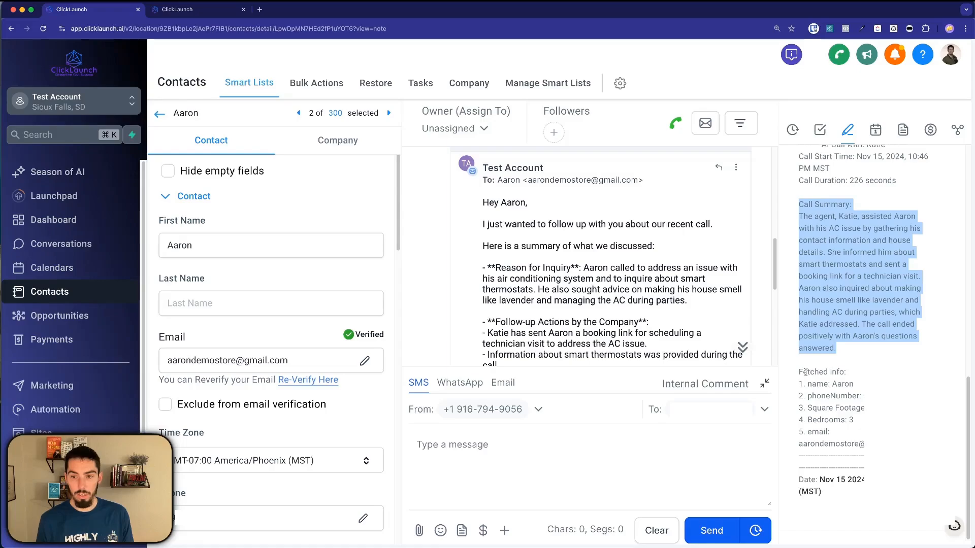
{"action": "left_click_drag", "start_coordinate": [806, 372], "coordinate": [847, 446]}
{"action": "left_click", "coordinate": [852, 436]}
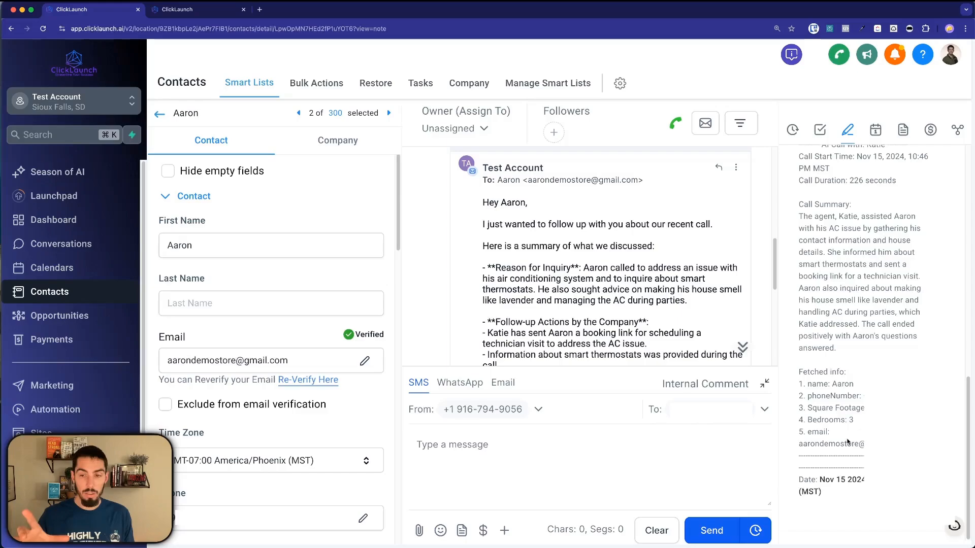
{"action": "scroll", "coordinate": [847, 442], "scroll_direction": "up", "scroll_amount": 4}
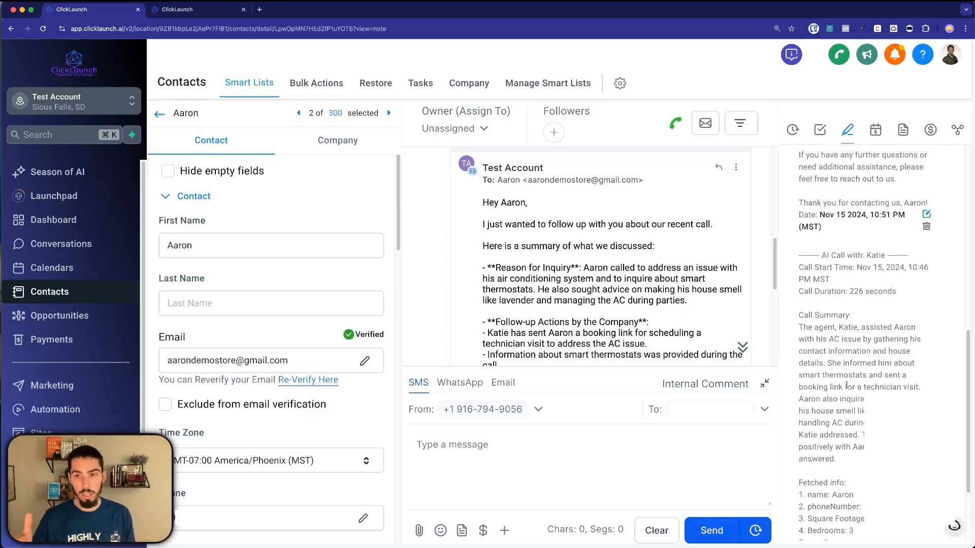
{"action": "scroll", "coordinate": [846, 386], "scroll_direction": "up", "scroll_amount": 5}
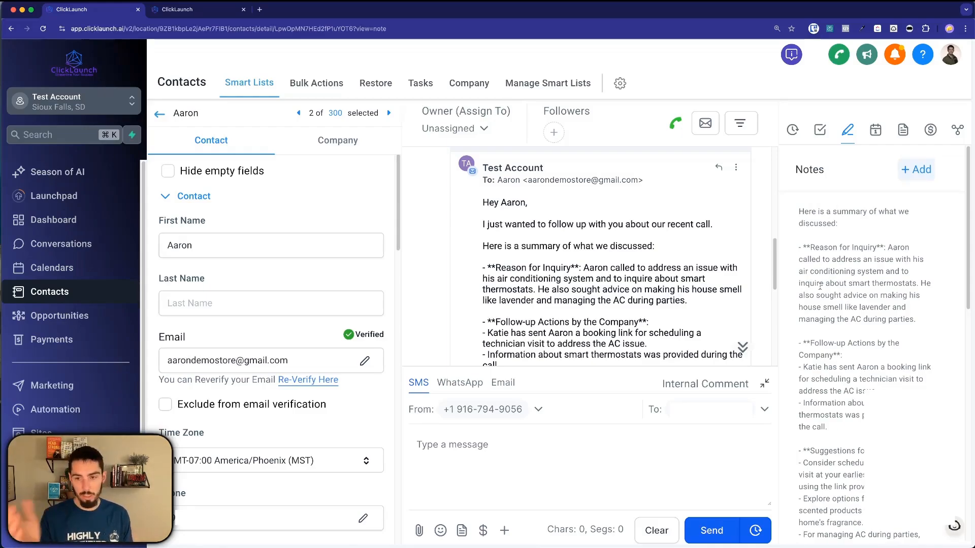
{"action": "scroll", "coordinate": [820, 286], "scroll_direction": "down", "scroll_amount": 10}
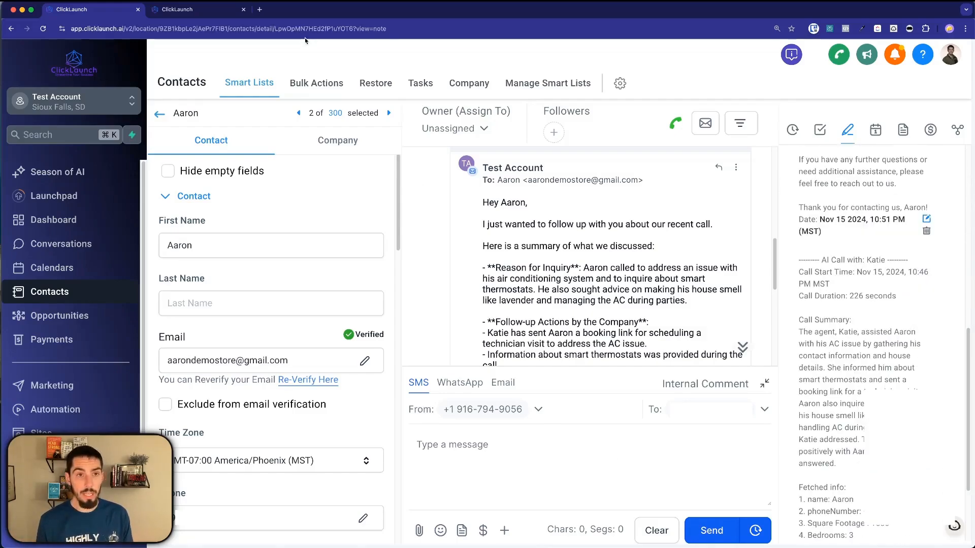
Open the "1. Voice AI Agent Post Call" workflow from the workflow list and view its Note Added trigger and condition.
{"action": "left_click", "coordinate": [203, 14]}
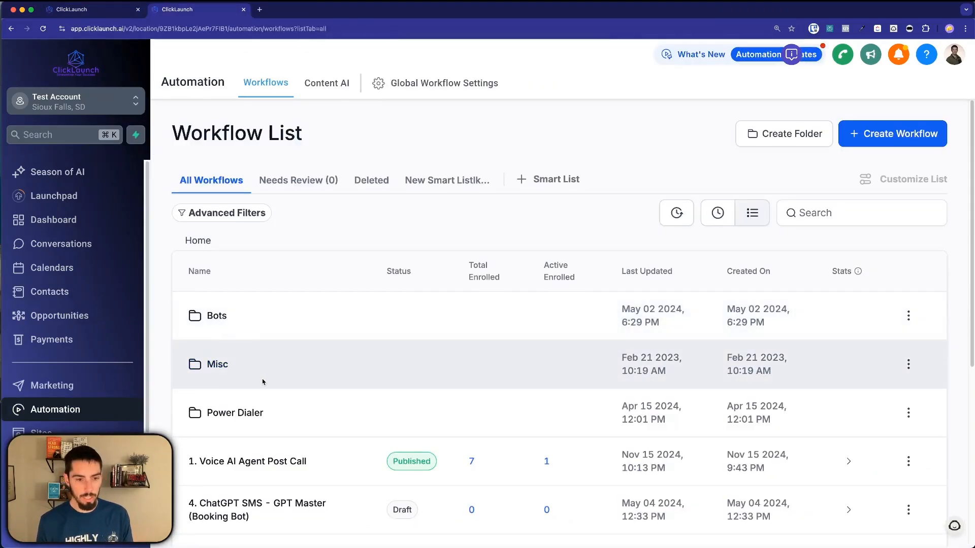
{"action": "scroll", "coordinate": [263, 382], "scroll_direction": "down", "scroll_amount": 3}
{"action": "left_click", "coordinate": [235, 349]}
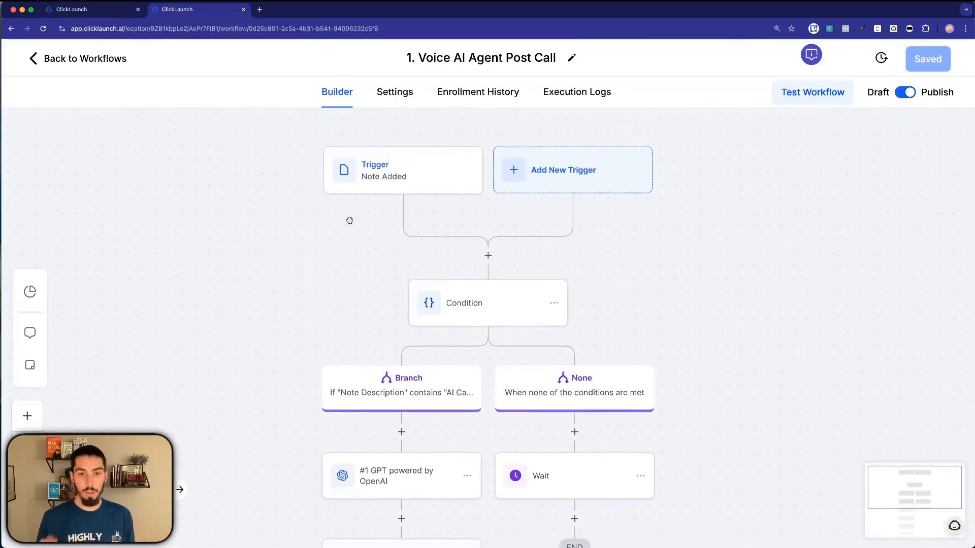
{"action": "scroll", "coordinate": [350, 221], "scroll_direction": "down", "scroll_amount": 1}
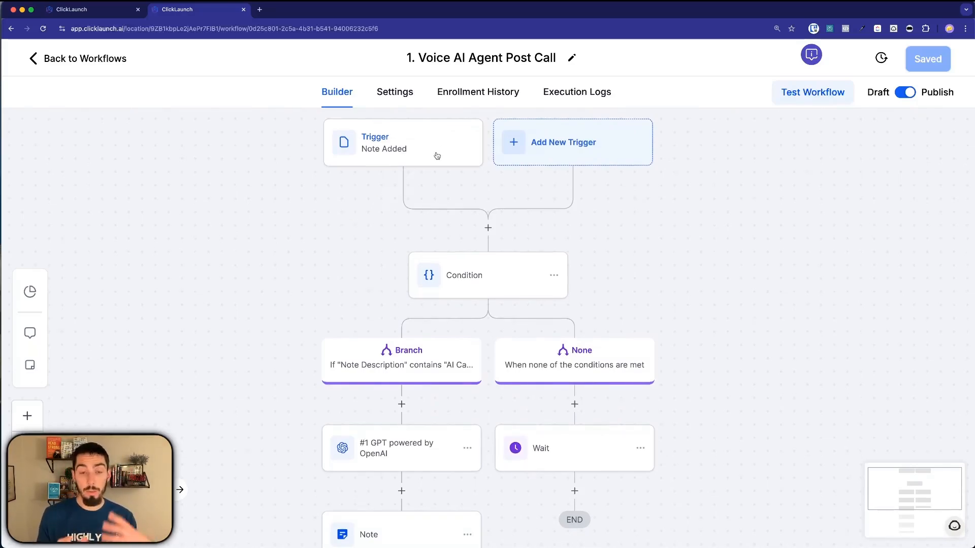
{"action": "left_click", "coordinate": [464, 268]}
{"action": "left_click_drag", "start_coordinate": [346, 241], "coordinate": [165, 232]}
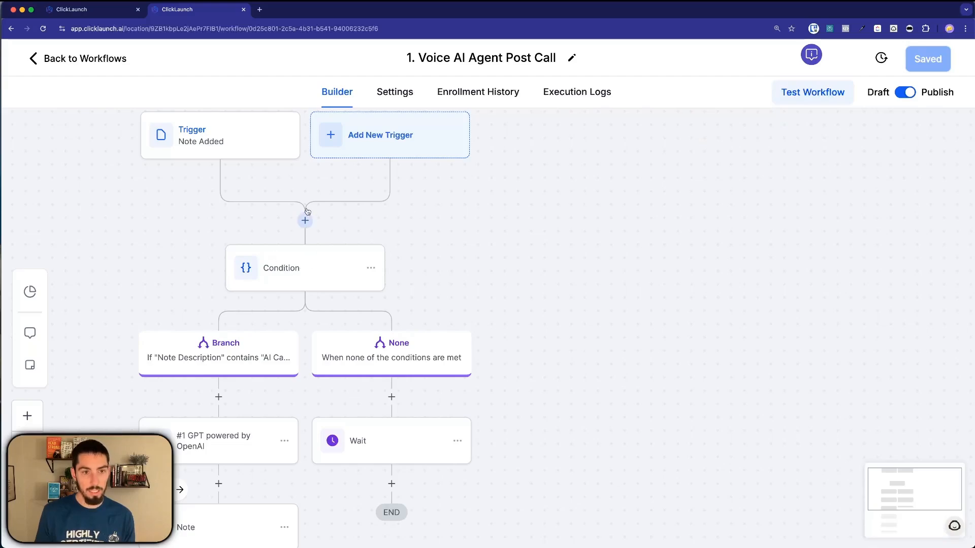
{"action": "left_click", "coordinate": [305, 222]}
{"action": "left_click", "coordinate": [670, 195]}
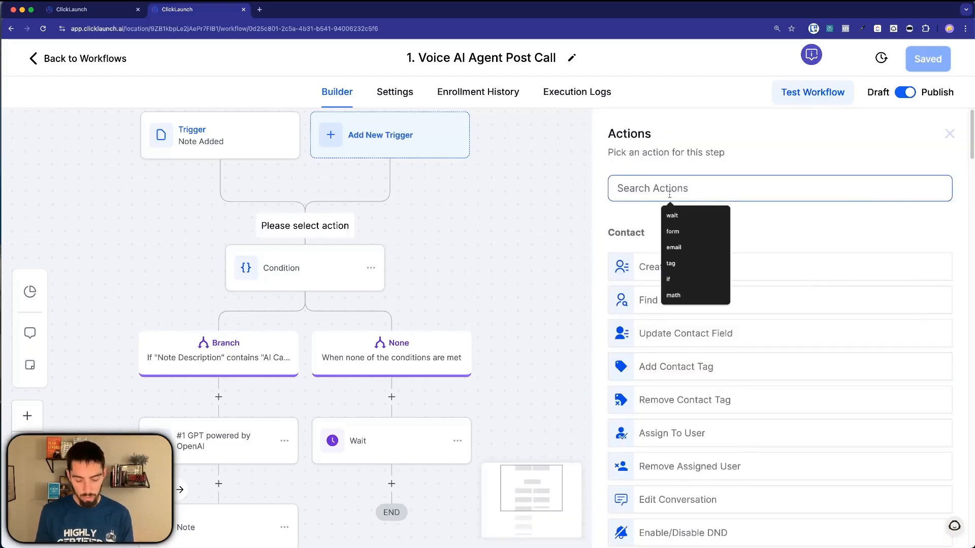
{"action": "type", "text": "if"}
{"action": "left_click", "coordinate": [652, 259]}
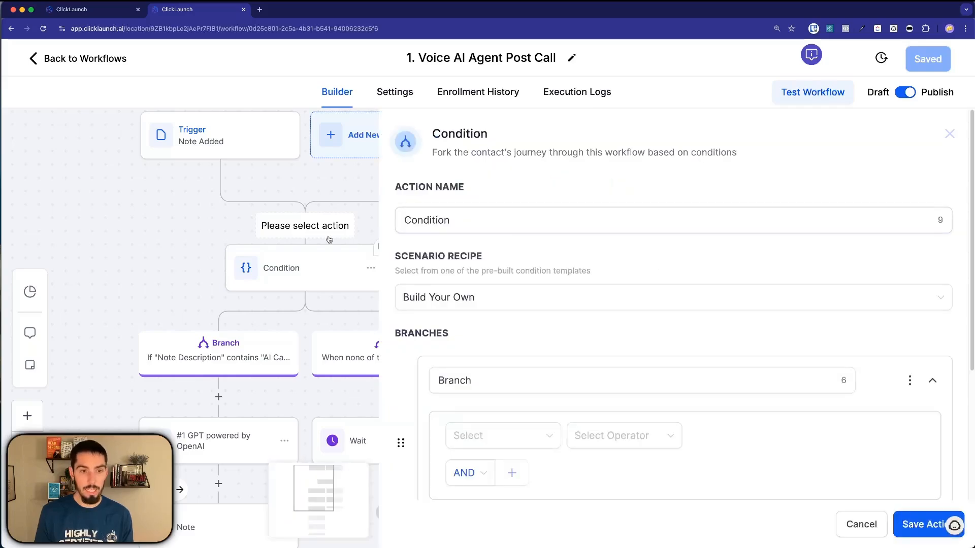
{"action": "left_click", "coordinate": [863, 526]}
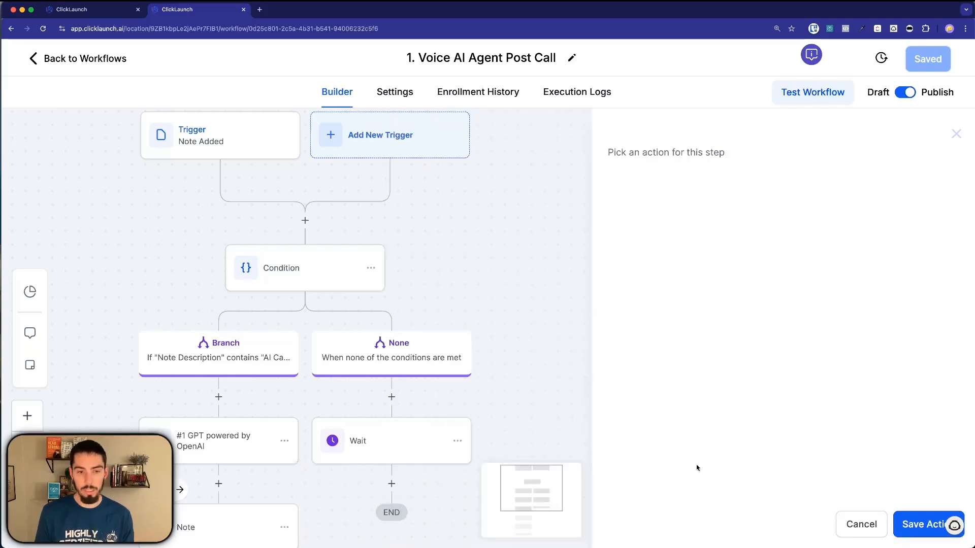
Open the existing Condition action and check its branch's Note Description field and Contains operator.
{"action": "left_click", "coordinate": [314, 269]}
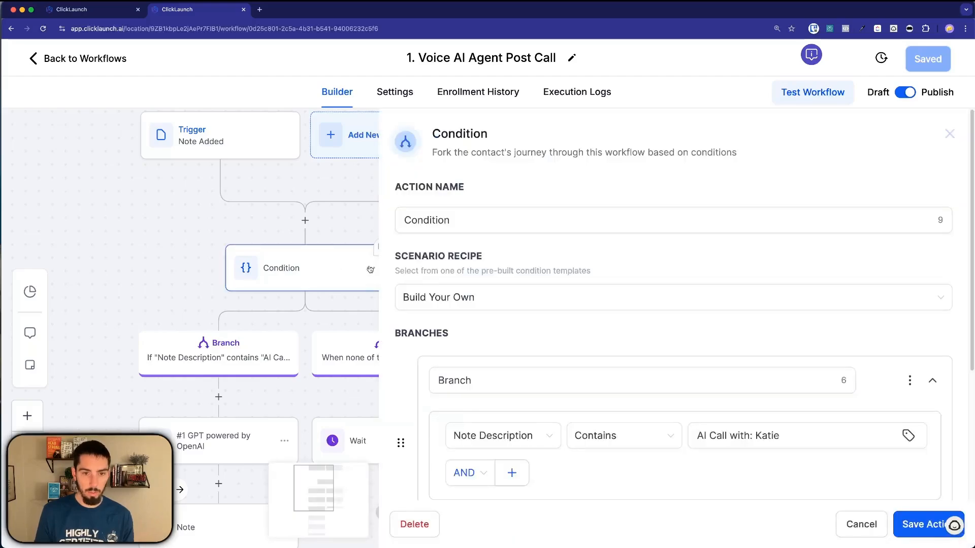
{"action": "scroll", "coordinate": [511, 252], "scroll_direction": "down", "scroll_amount": 4}
{"action": "left_click", "coordinate": [513, 248]}
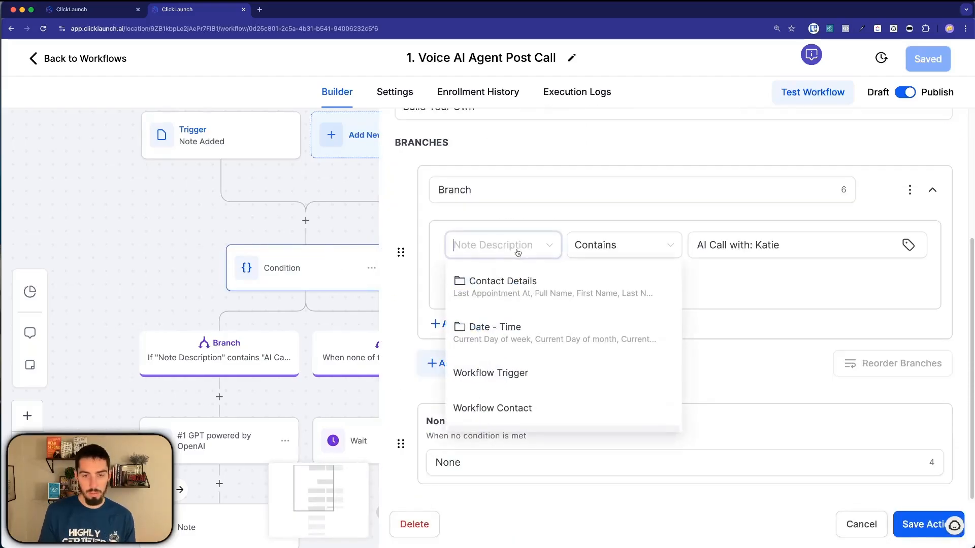
{"action": "scroll", "coordinate": [504, 319], "scroll_direction": "down", "scroll_amount": 4}
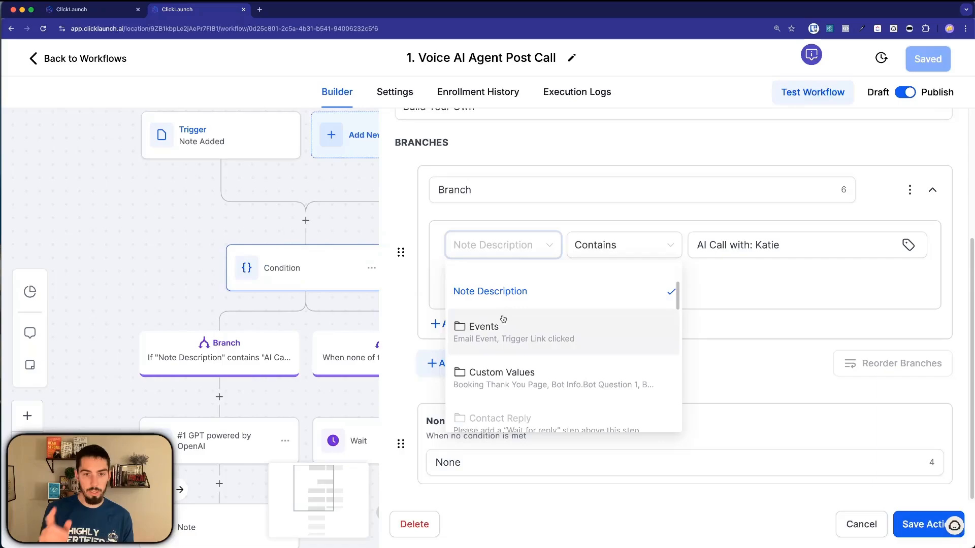
{"action": "left_click", "coordinate": [536, 300]}
{"action": "left_click", "coordinate": [611, 249]}
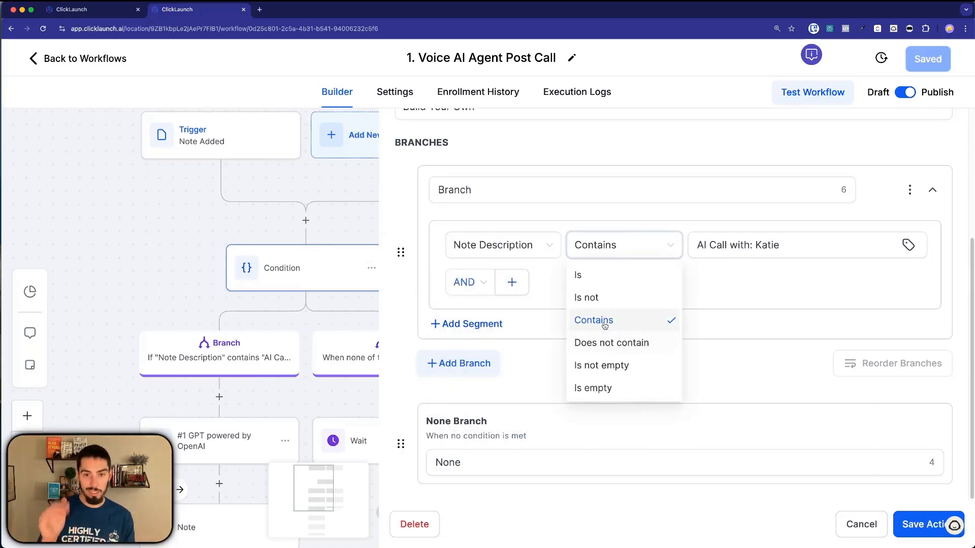
{"action": "left_click", "coordinate": [610, 320]}
Compare the condition's "AI Call with:" text with the heading of the contact's call note, leaving the condition unsaved.
{"action": "left_click", "coordinate": [699, 251]}
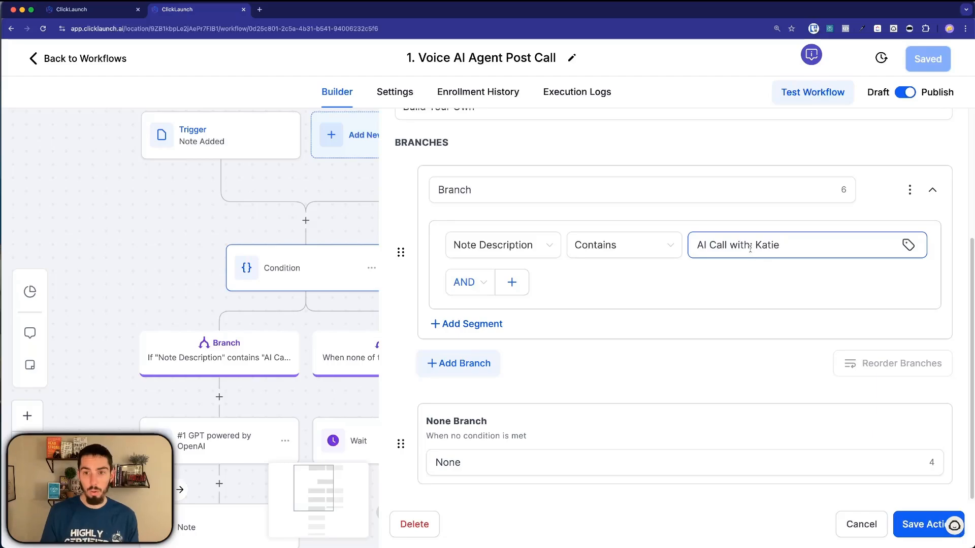
{"action": "left_click_drag", "start_coordinate": [752, 246], "coordinate": [683, 244]}
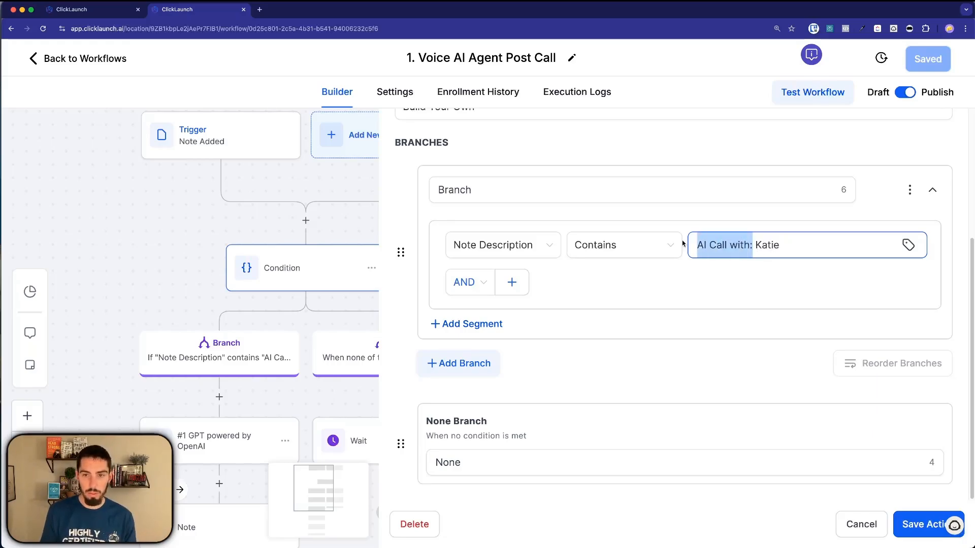
{"action": "left_click", "coordinate": [118, 16]}
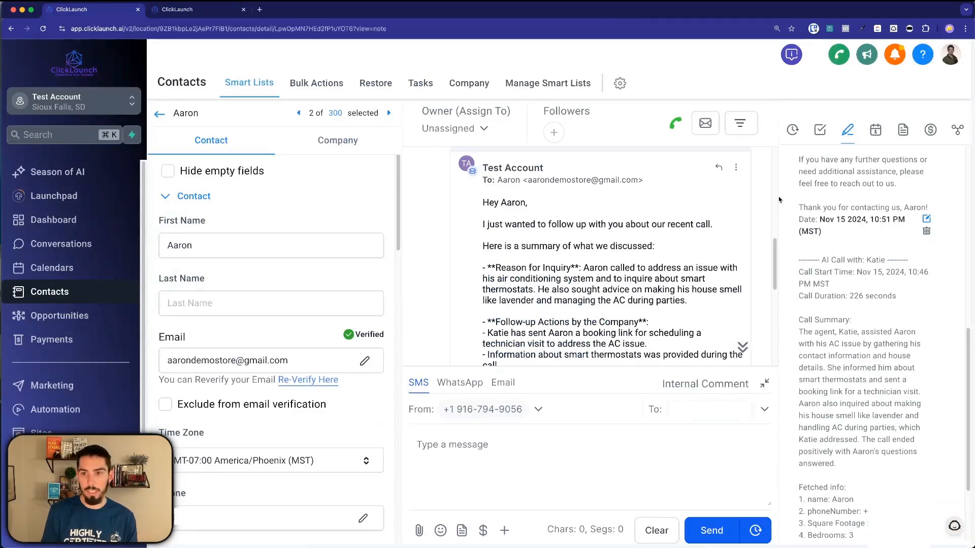
{"action": "left_click_drag", "start_coordinate": [823, 261], "coordinate": [864, 262]}
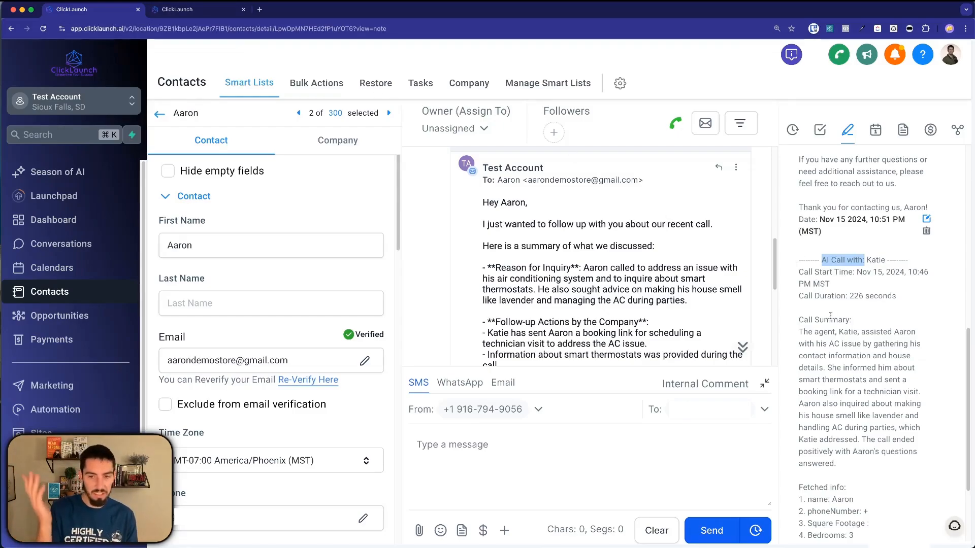
{"action": "left_click", "coordinate": [839, 285]}
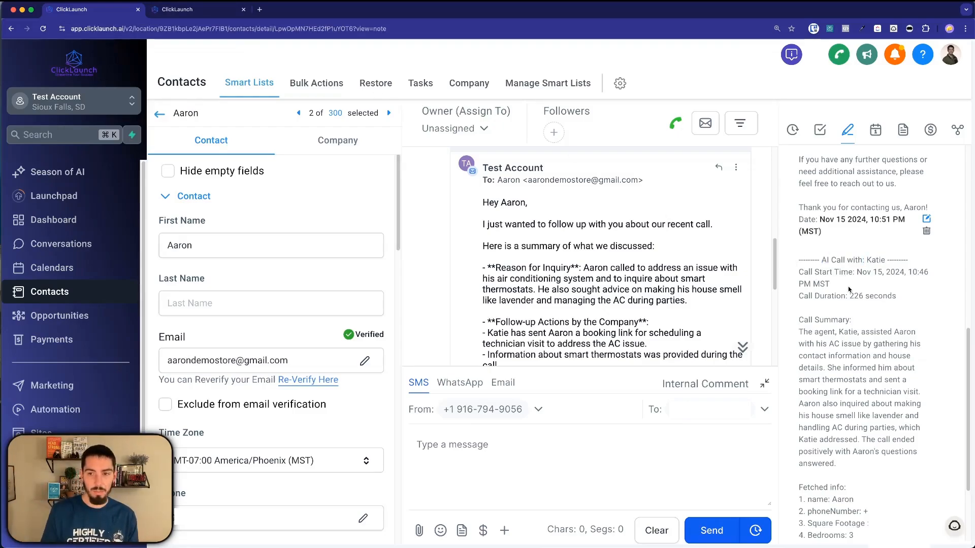
{"action": "left_click", "coordinate": [209, 15]}
{"action": "left_click", "coordinate": [865, 523]}
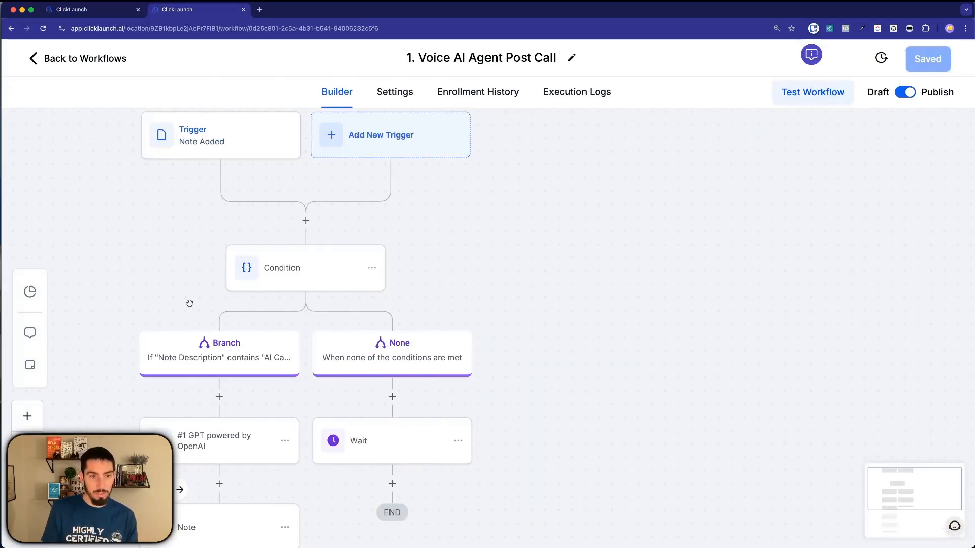
Check the None branch's Wait action and its time delay, leave it unchanged, and look over the workflow's two branches.
{"action": "left_click_drag", "start_coordinate": [190, 304], "coordinate": [293, 199]}
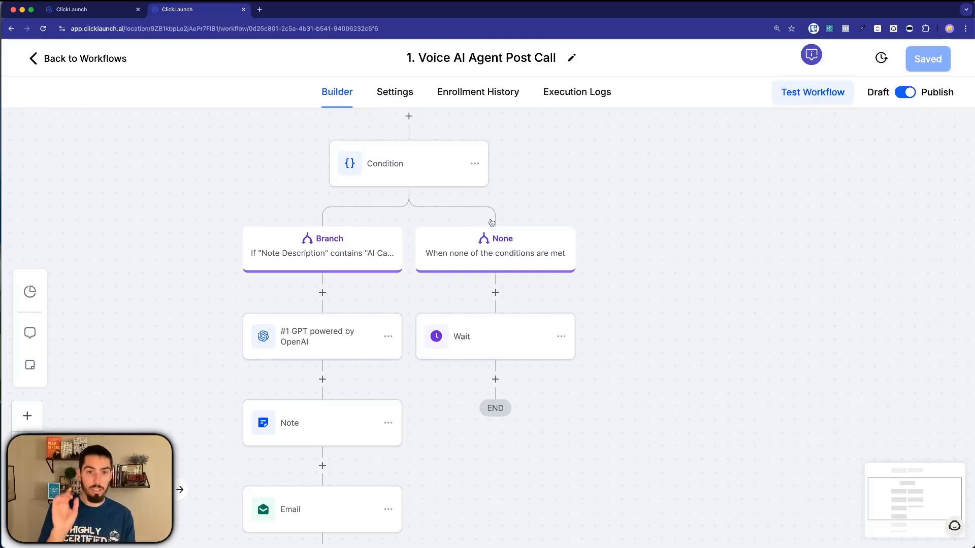
{"action": "left_click", "coordinate": [496, 340]}
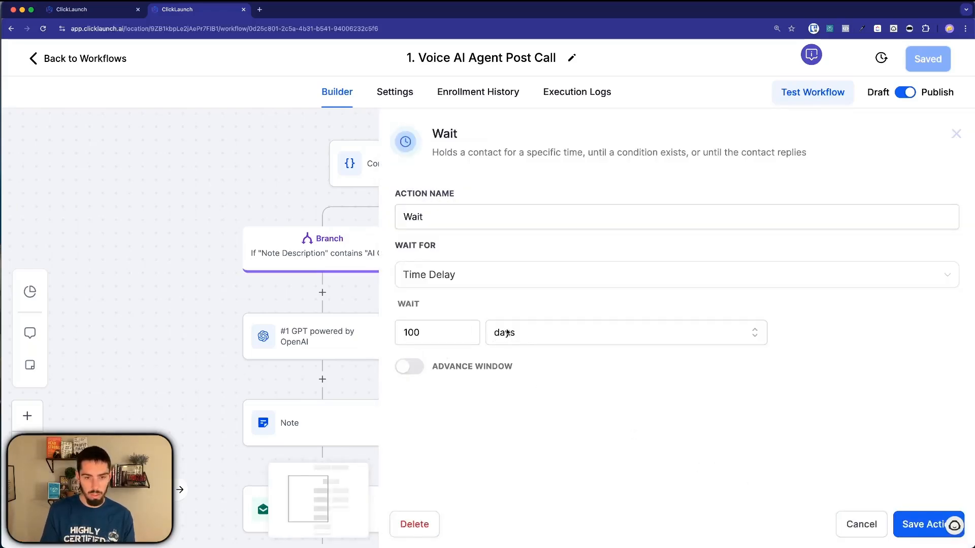
{"action": "left_click", "coordinate": [860, 524]}
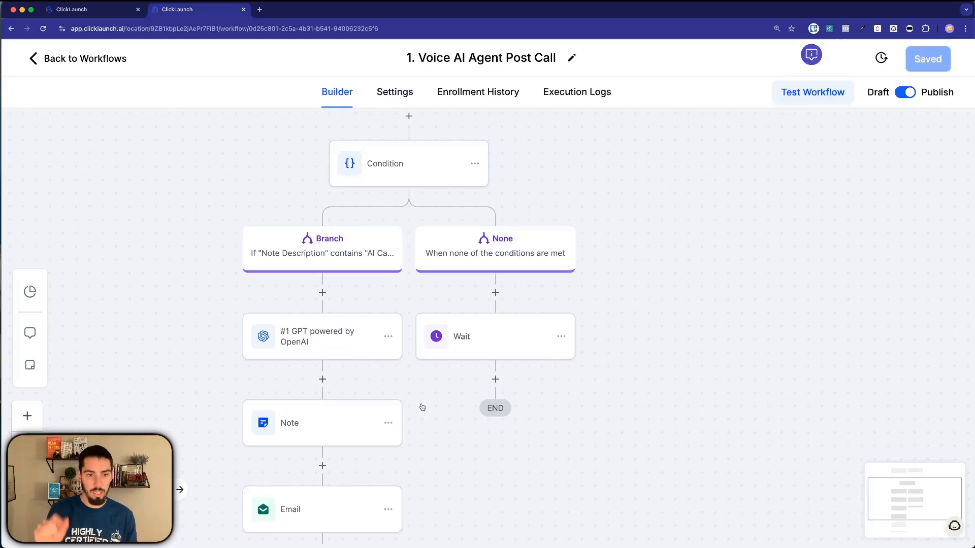
{"action": "scroll", "coordinate": [410, 355], "scroll_direction": "down", "scroll_amount": 3}
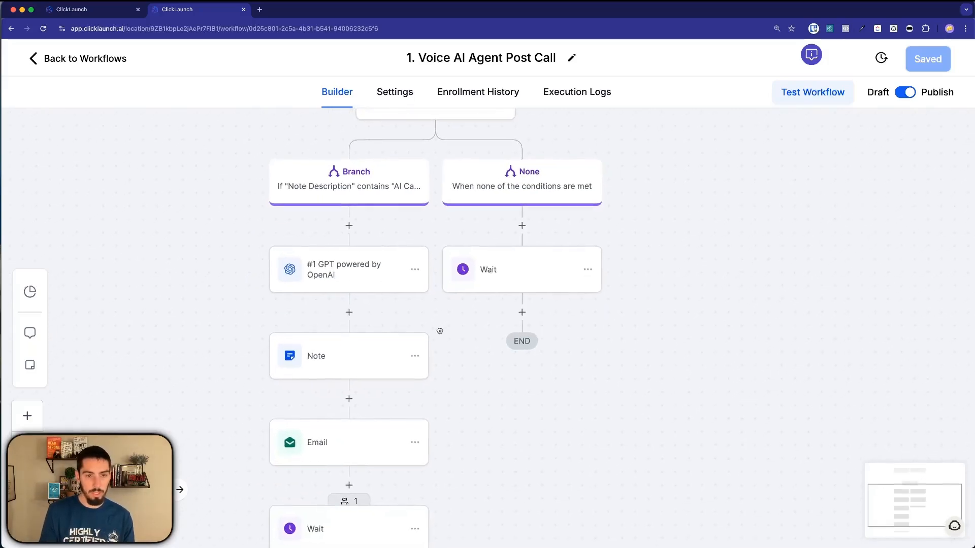
{"action": "scroll", "coordinate": [338, 187], "scroll_direction": "up", "scroll_amount": 5}
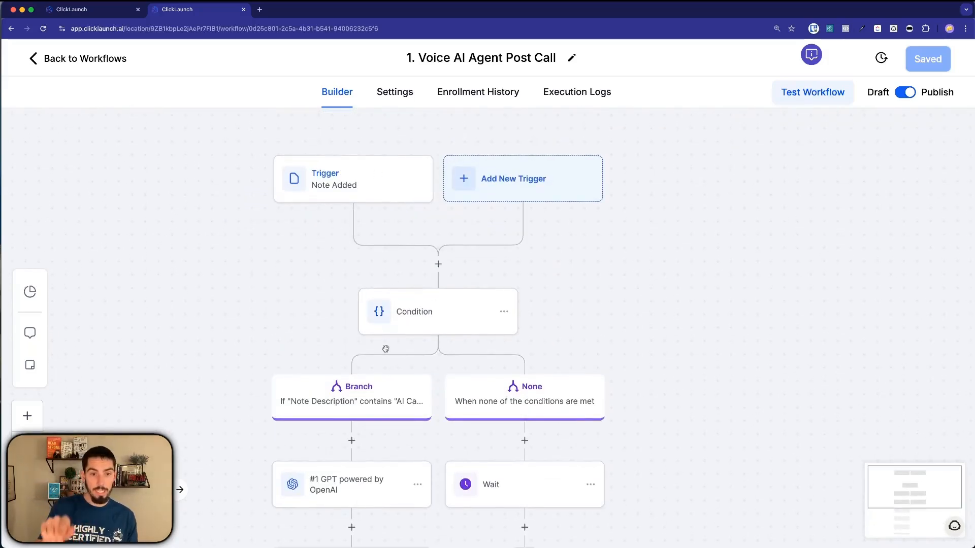
{"action": "scroll", "coordinate": [364, 391], "scroll_direction": "down", "scroll_amount": 4}
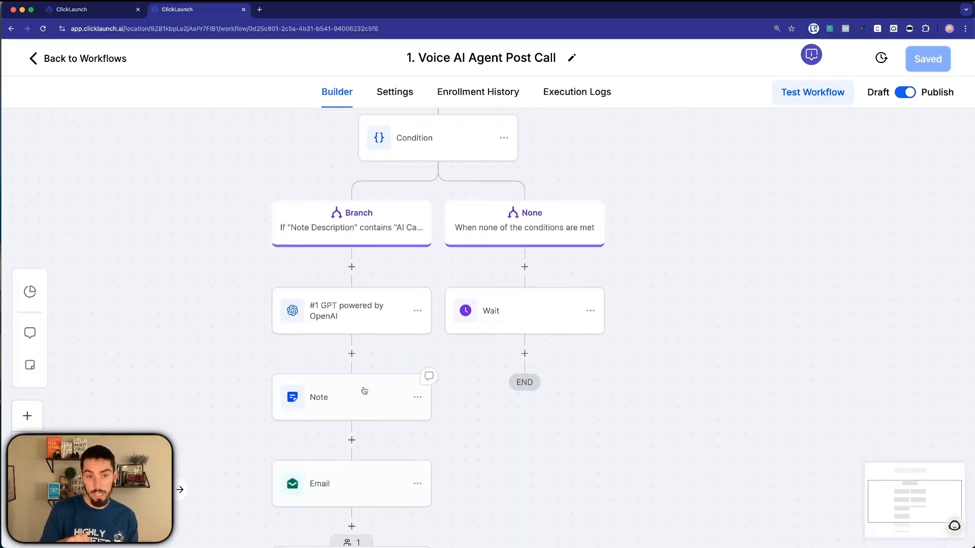
Open the "#1 GPT powered by OpenAI" action and check its model and available action types, keeping Custom.
{"action": "scroll", "coordinate": [364, 391], "scroll_direction": "down", "scroll_amount": 1}
{"action": "left_click", "coordinate": [342, 267]}
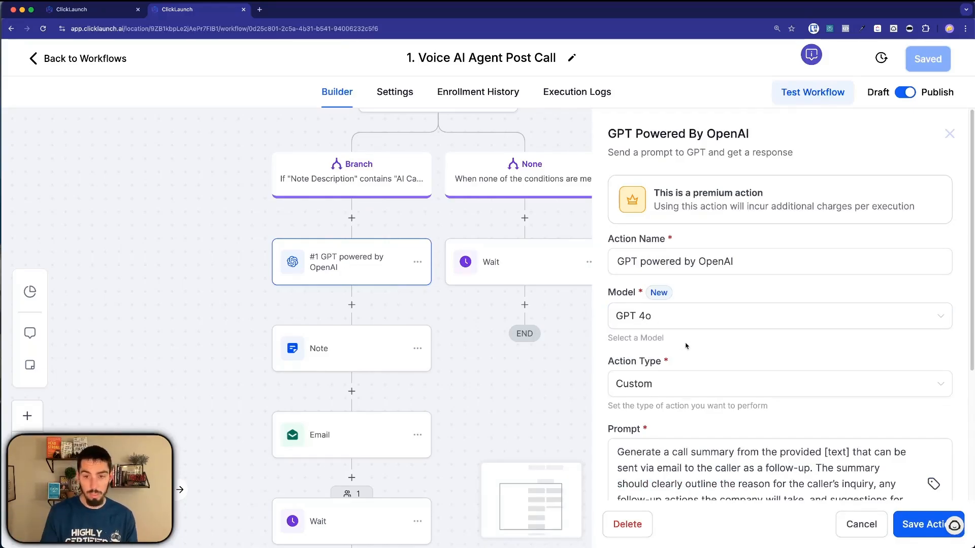
{"action": "scroll", "coordinate": [686, 346], "scroll_direction": "down", "scroll_amount": 3}
{"action": "left_click", "coordinate": [676, 283]}
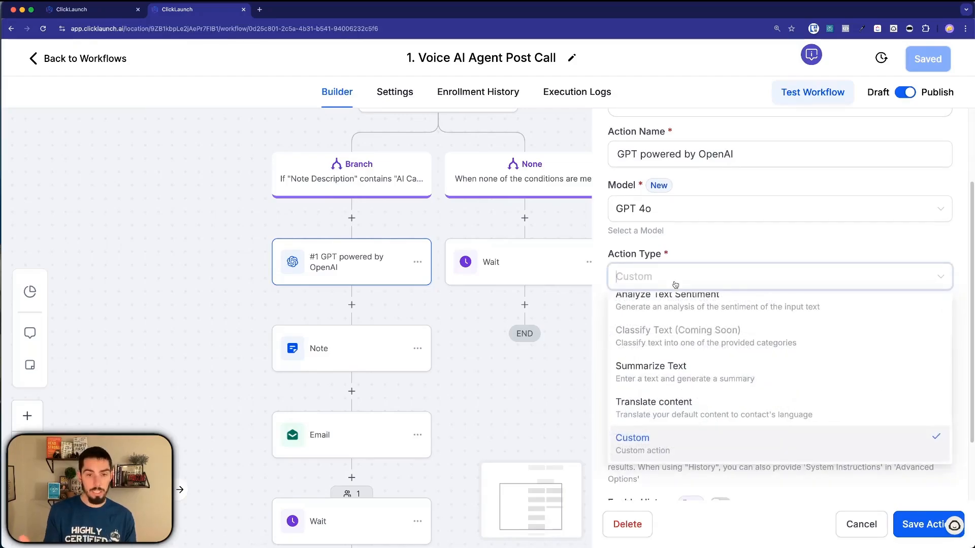
{"action": "scroll", "coordinate": [676, 305], "scroll_direction": "up", "scroll_amount": 1}
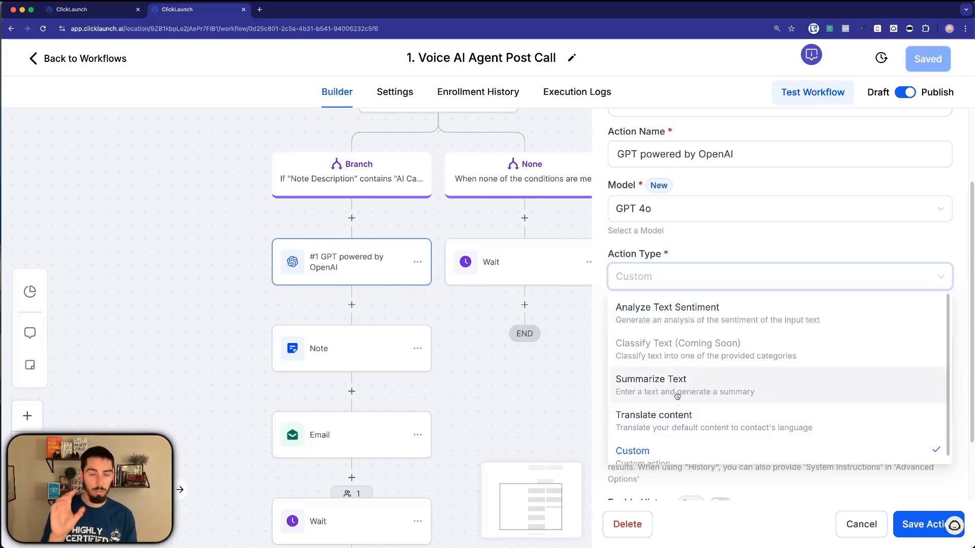
{"action": "scroll", "coordinate": [677, 393], "scroll_direction": "down", "scroll_amount": 1}
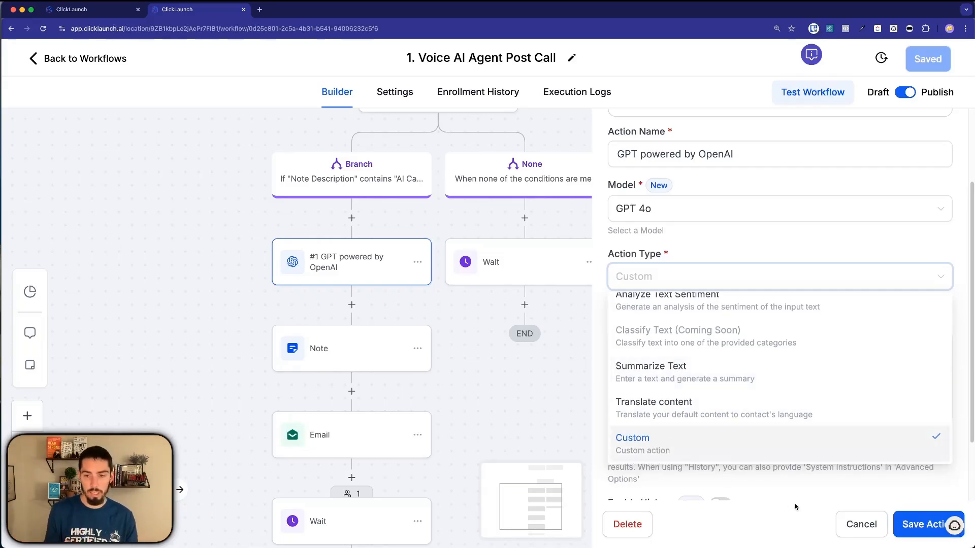
{"action": "left_click", "coordinate": [742, 274]}
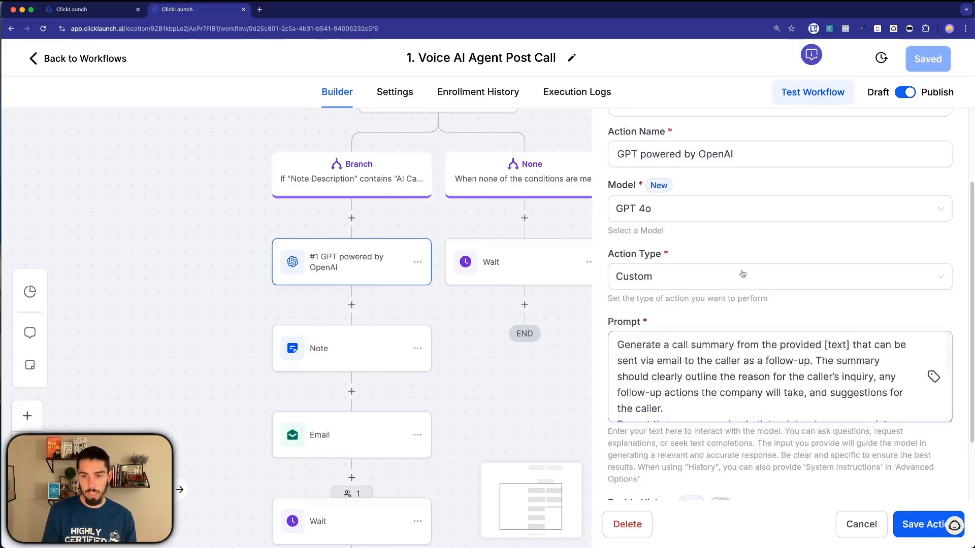
Read the GPT action's prompt from the call summary instructions through to the [text] section with {{note.body}}.
{"action": "scroll", "coordinate": [743, 274], "scroll_direction": "down", "scroll_amount": 3}
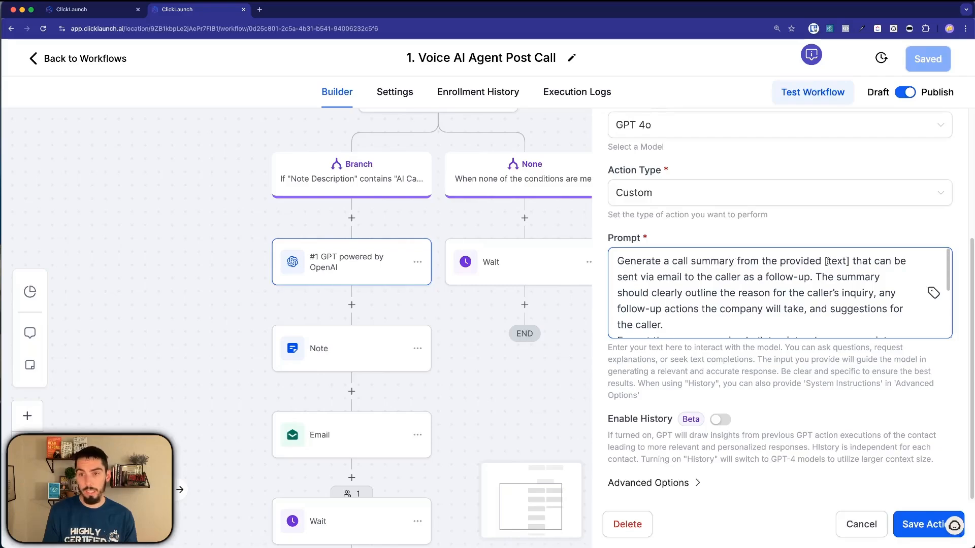
{"action": "scroll", "coordinate": [680, 309], "scroll_direction": "down", "scroll_amount": 5}
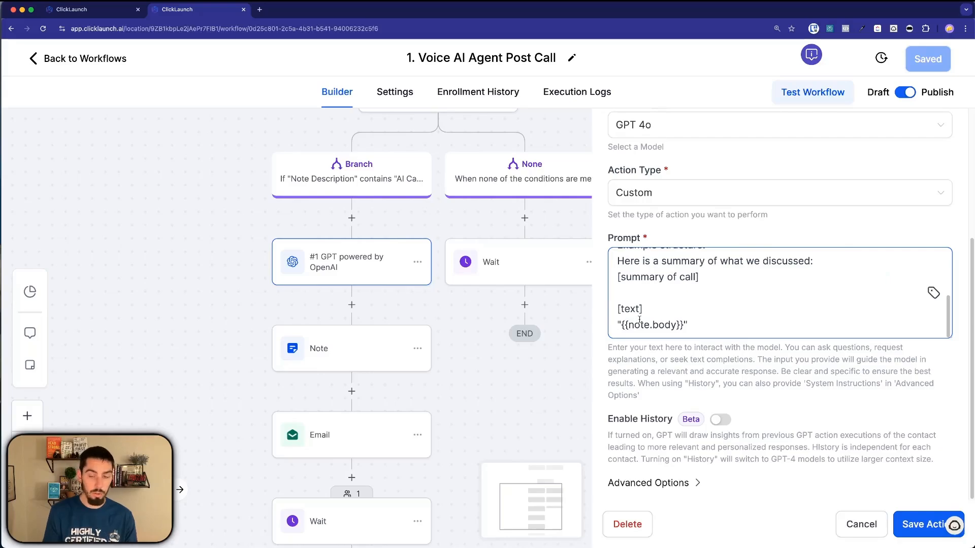
{"action": "scroll", "coordinate": [639, 320], "scroll_direction": "up", "scroll_amount": 6}
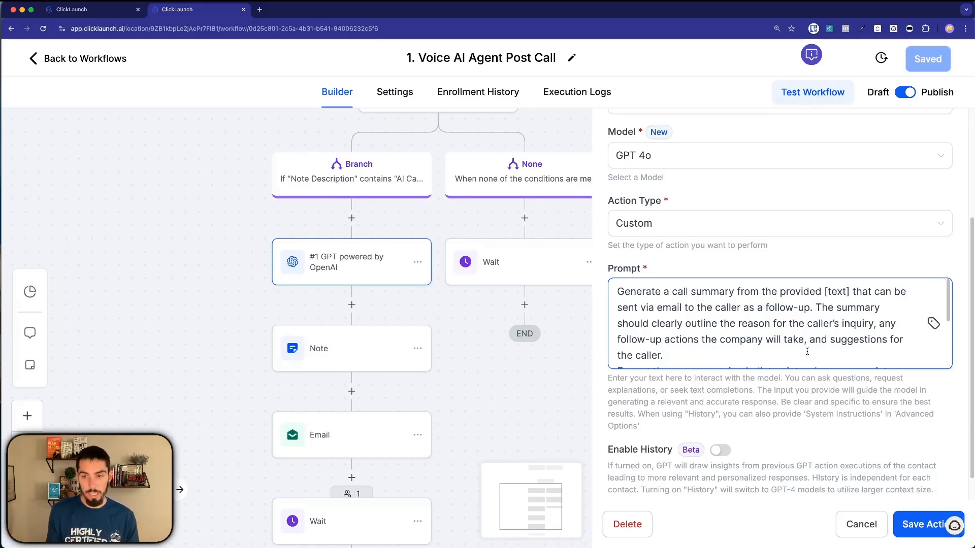
{"action": "scroll", "coordinate": [714, 339], "scroll_direction": "down", "scroll_amount": 3}
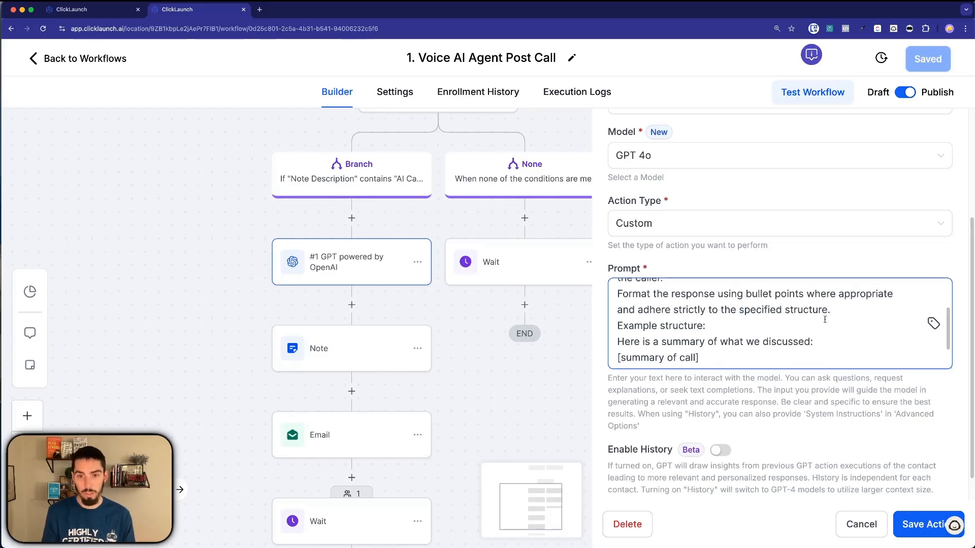
{"action": "scroll", "coordinate": [831, 319], "scroll_direction": "down", "scroll_amount": 1}
{"action": "scroll", "coordinate": [656, 324], "scroll_direction": "down", "scroll_amount": 2}
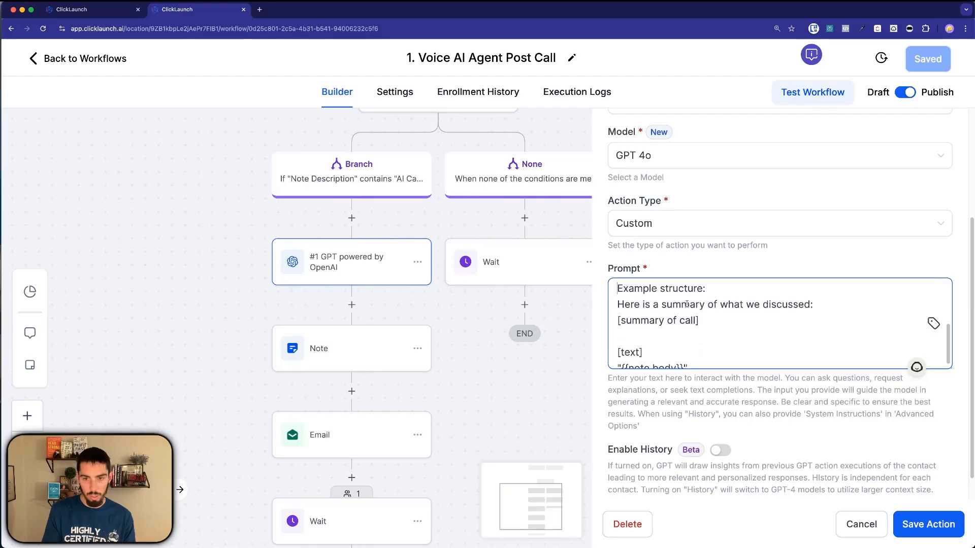
Examine the prompt's example structure, highlighting "Here is a summary of what we discussed:" and the [summary of call] placeholder.
{"action": "left_click_drag", "start_coordinate": [604, 304], "coordinate": [832, 309]}
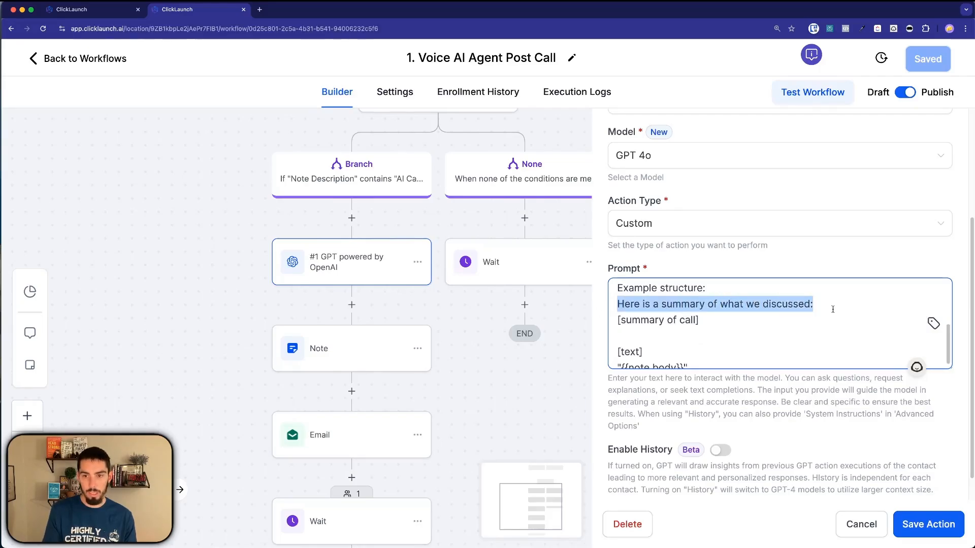
{"action": "left_click_drag", "start_coordinate": [613, 321], "coordinate": [701, 328]}
{"action": "left_click", "coordinate": [701, 332]}
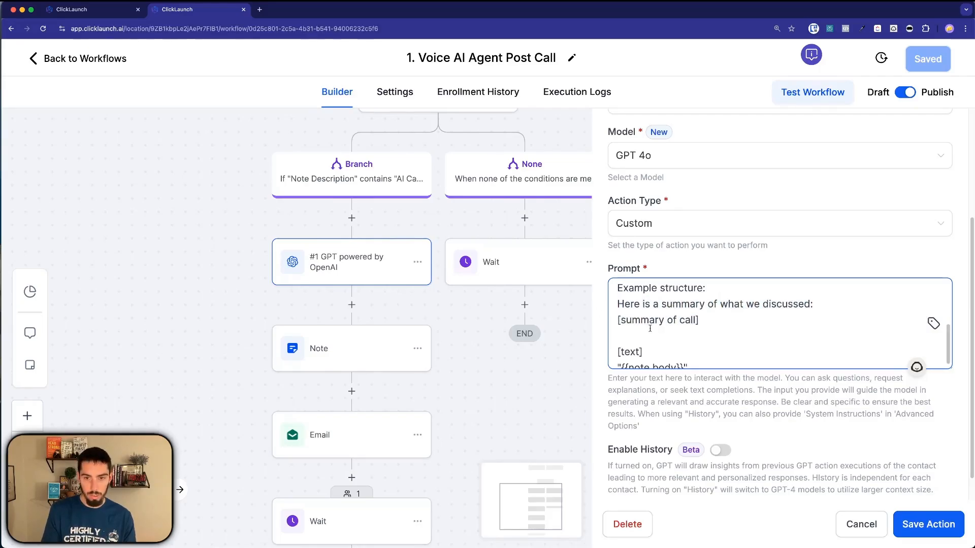
{"action": "type", "text": "->"}
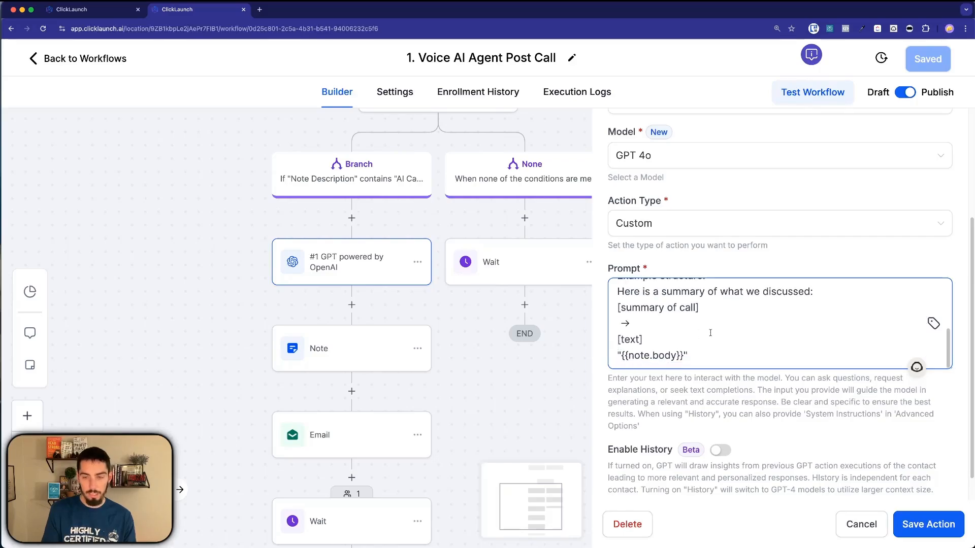
{"action": "scroll", "coordinate": [819, 299], "scroll_direction": "up", "scroll_amount": 10}
{"action": "scroll", "coordinate": [694, 332], "scroll_direction": "down", "scroll_amount": 10}
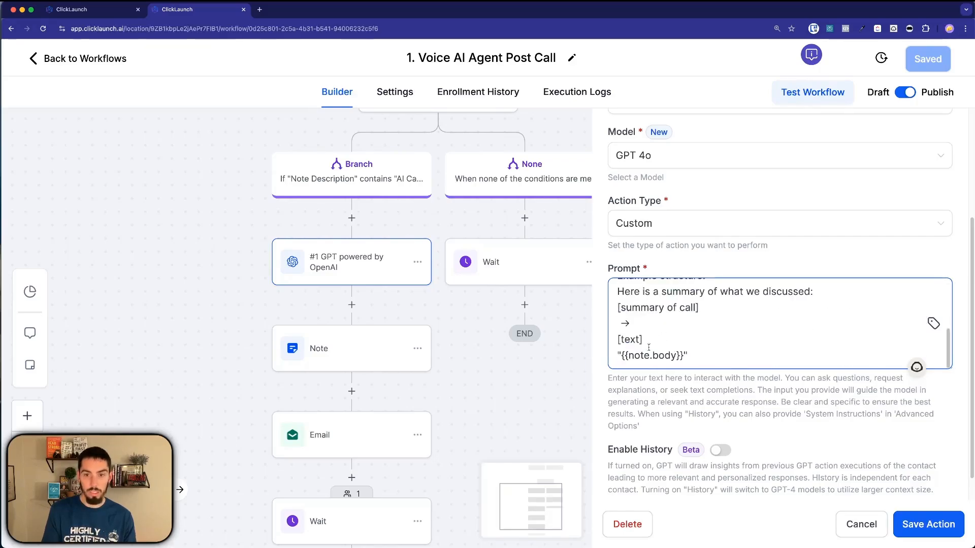
{"action": "scroll", "coordinate": [666, 323], "scroll_direction": "up", "scroll_amount": 2}
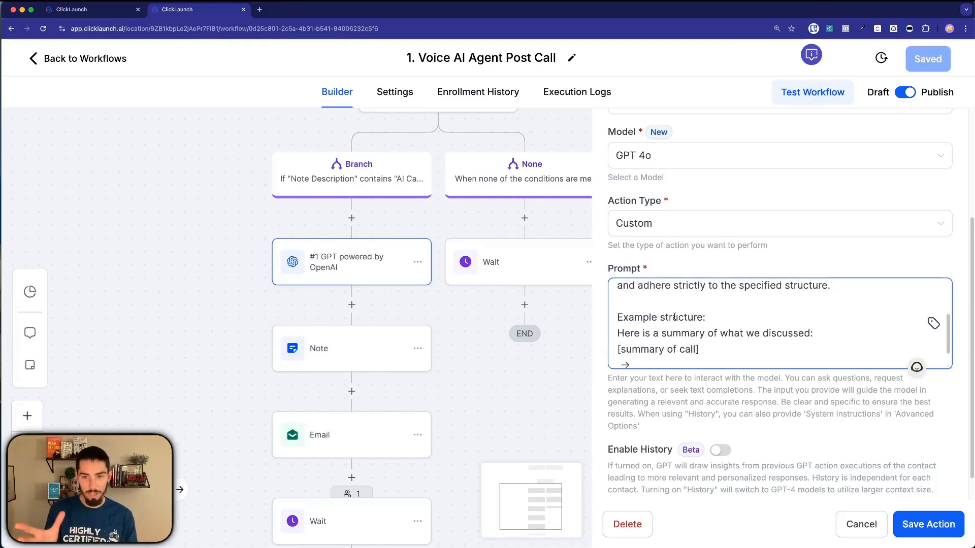
{"action": "scroll", "coordinate": [623, 338], "scroll_direction": "down", "scroll_amount": 1}
{"action": "left_click_drag", "start_coordinate": [617, 321], "coordinate": [708, 336]}
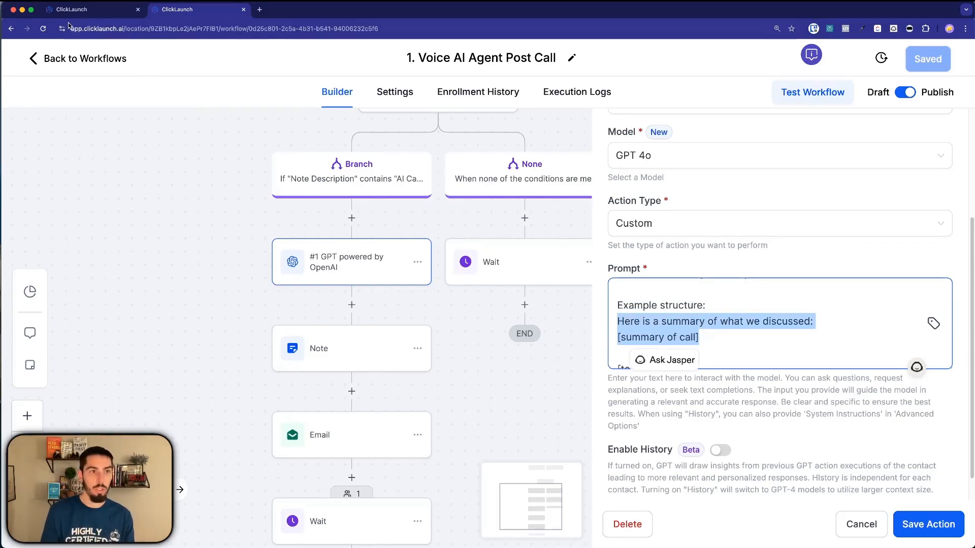
Compare the prompt's example structure with the contact's summary note and follow-up email, and close the workflow's GPT action without saving.
{"action": "left_click", "coordinate": [85, 10]}
{"action": "scroll", "coordinate": [853, 253], "scroll_direction": "up", "scroll_amount": 9}
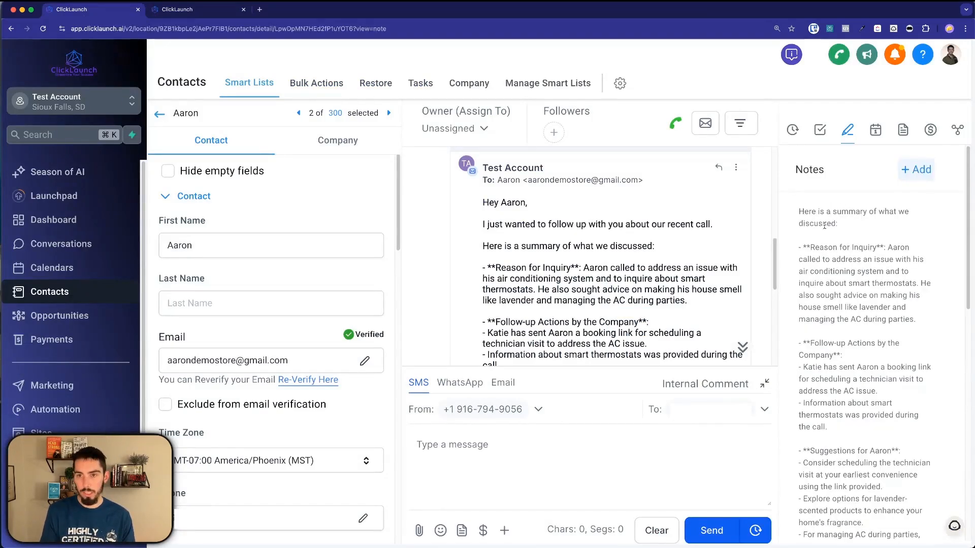
{"action": "scroll", "coordinate": [824, 270], "scroll_direction": "down", "scroll_amount": 1}
{"action": "scroll", "coordinate": [830, 358], "scroll_direction": "down", "scroll_amount": 7}
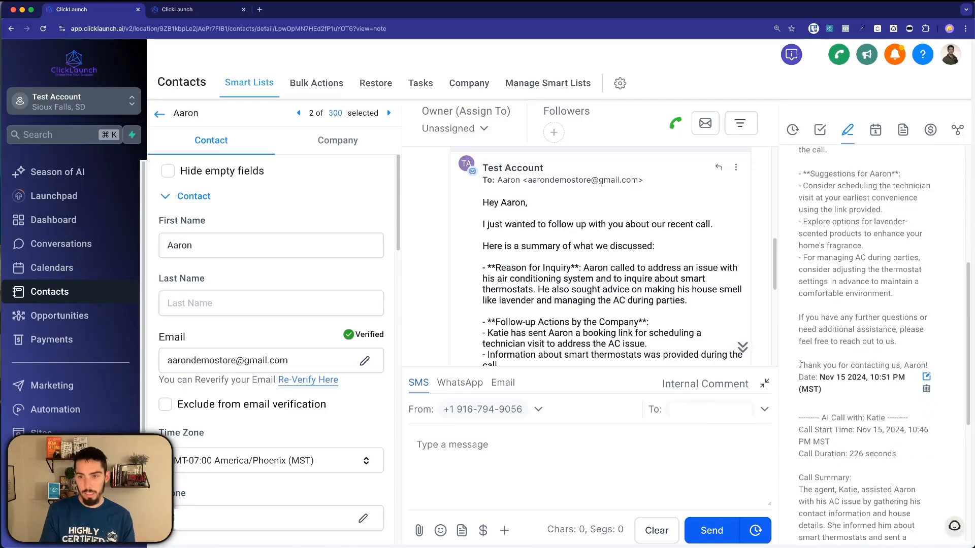
{"action": "scroll", "coordinate": [515, 288], "scroll_direction": "down", "scroll_amount": 10}
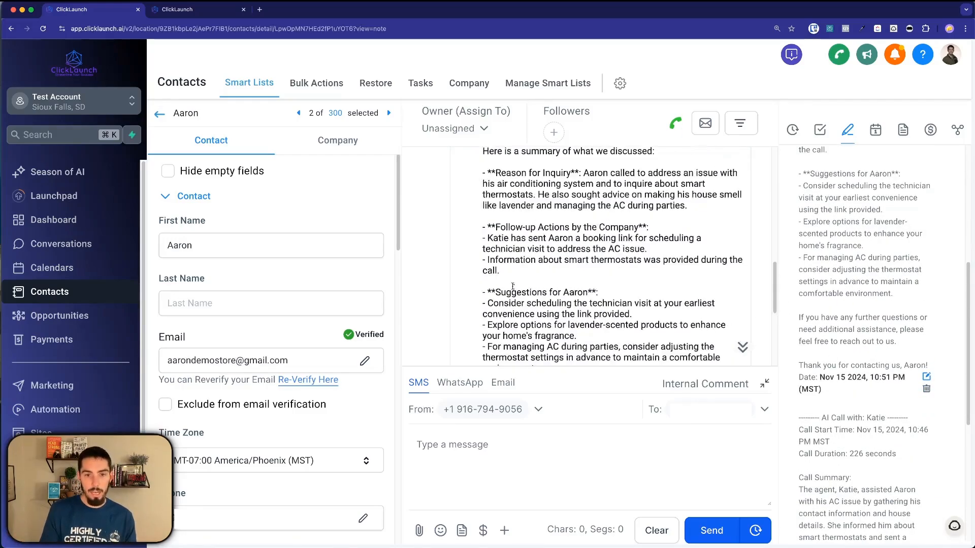
{"action": "scroll", "coordinate": [514, 288], "scroll_direction": "up", "scroll_amount": 10}
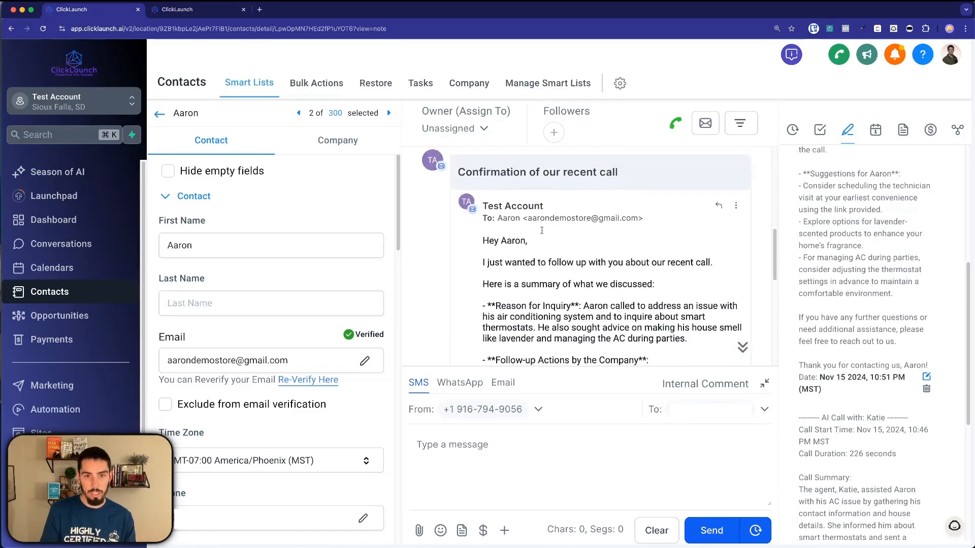
{"action": "scroll", "coordinate": [500, 199], "scroll_direction": "down", "scroll_amount": 2}
{"action": "left_click", "coordinate": [194, 14]}
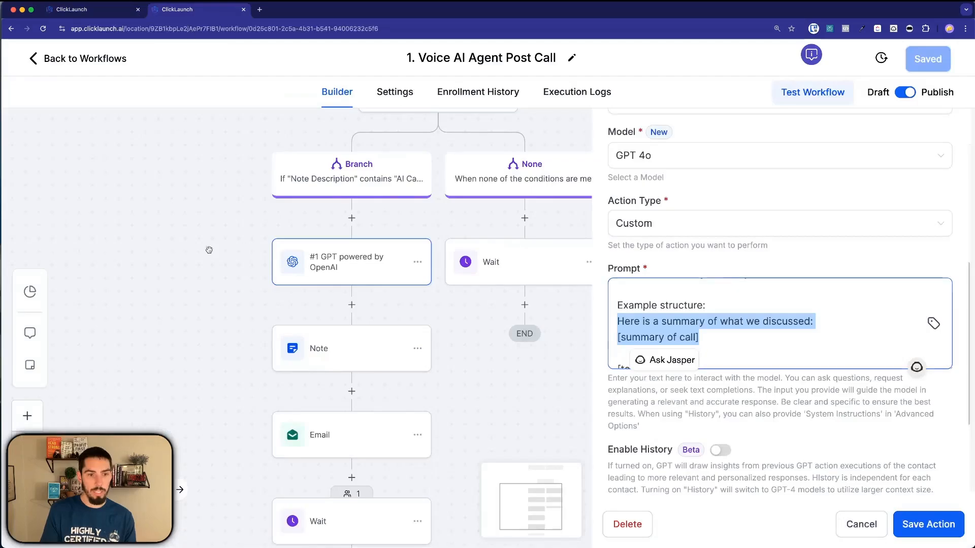
{"action": "left_click", "coordinate": [493, 332]}
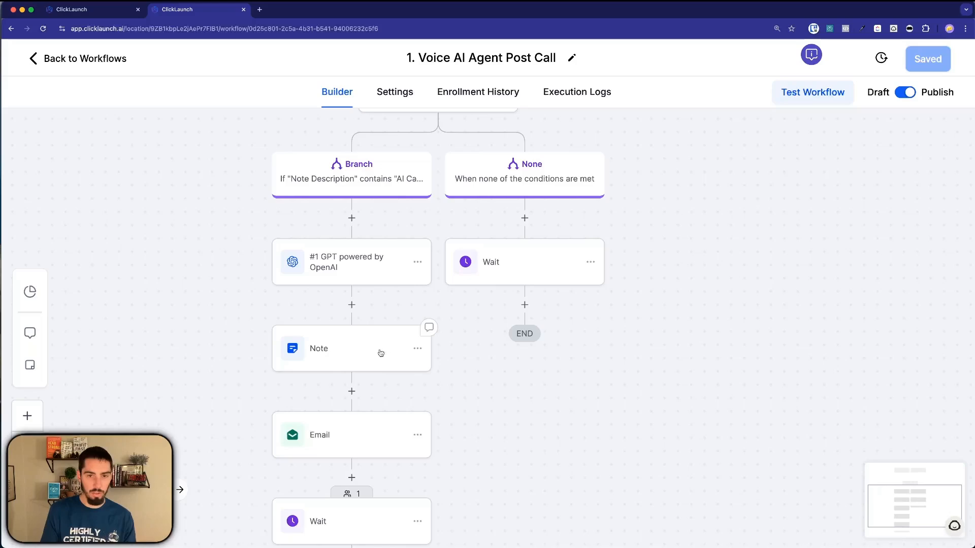
Open the Email action and review its "Confirmation of our recent call" subject, greeting, follow-up sentence and {{chatgpt.1.response}} value.
{"action": "scroll", "coordinate": [468, 392], "scroll_direction": "down", "scroll_amount": 3}
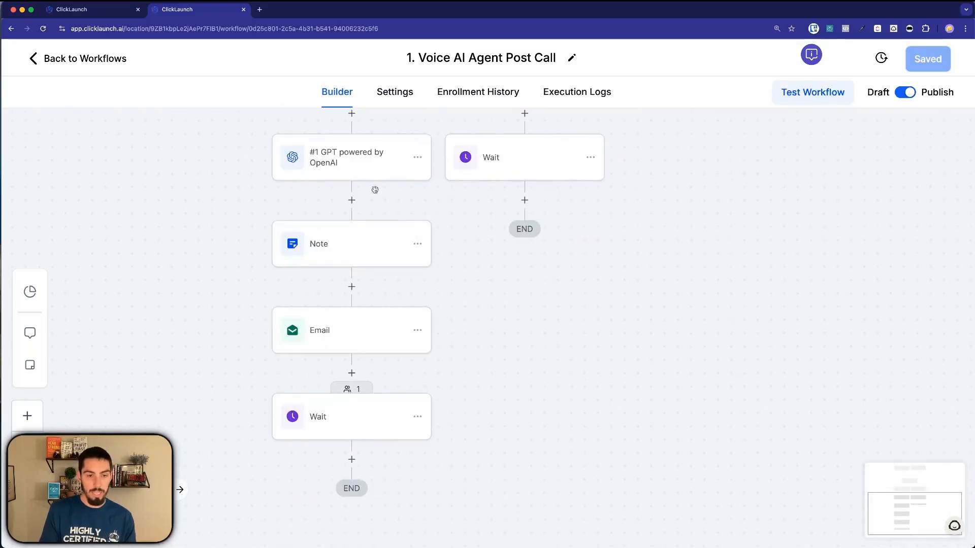
{"action": "left_click", "coordinate": [361, 331]}
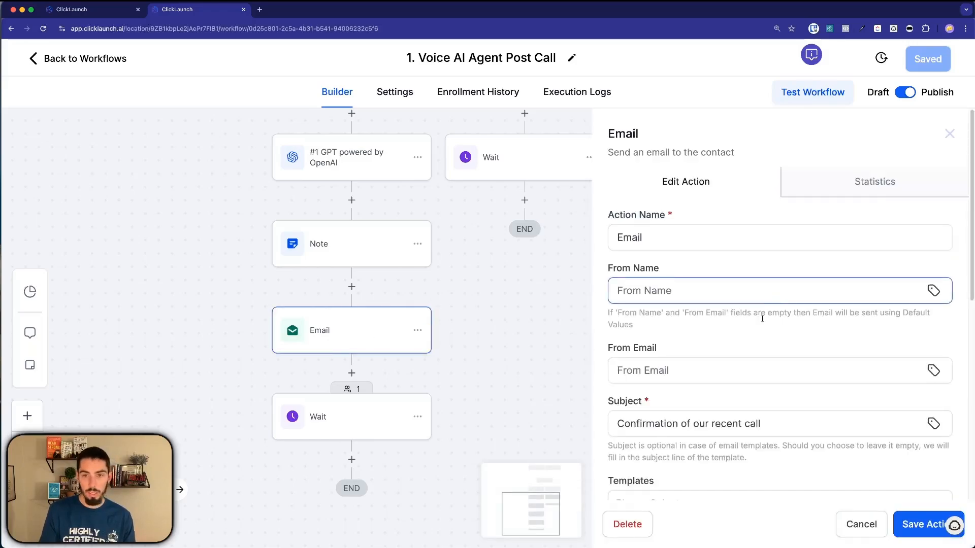
{"action": "scroll", "coordinate": [757, 327], "scroll_direction": "down", "scroll_amount": 5}
{"action": "left_click_drag", "start_coordinate": [617, 234], "coordinate": [829, 255]}
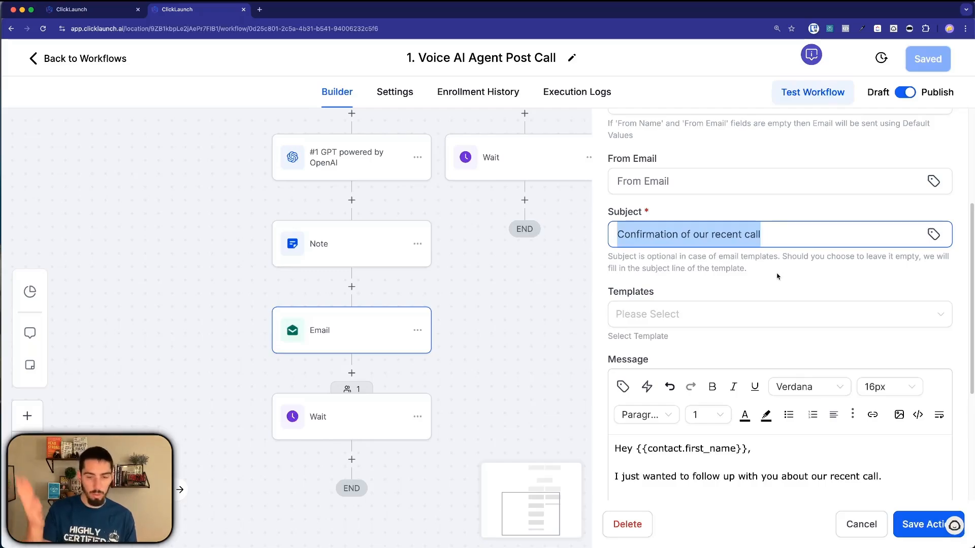
{"action": "scroll", "coordinate": [710, 347], "scroll_direction": "down", "scroll_amount": 5}
{"action": "left_click_drag", "start_coordinate": [615, 291], "coordinate": [786, 293]}
{"action": "left_click_drag", "start_coordinate": [615, 318], "coordinate": [893, 322]}
{"action": "left_click_drag", "start_coordinate": [614, 346], "coordinate": [711, 347]}
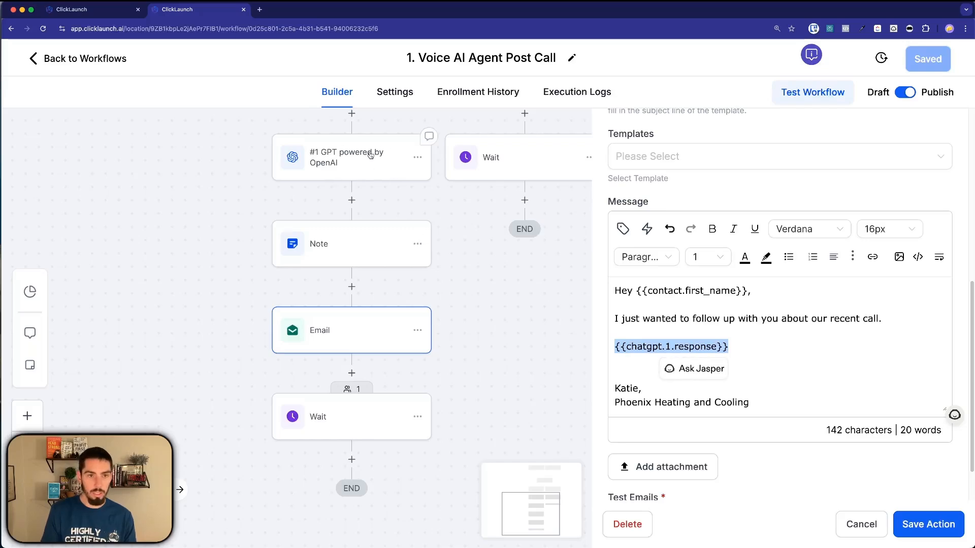
Insert the Response value of #1 GPT powered by OpenAI directly after {{chatgpt.1.response}} in the email message.
{"action": "left_click", "coordinate": [754, 344]}
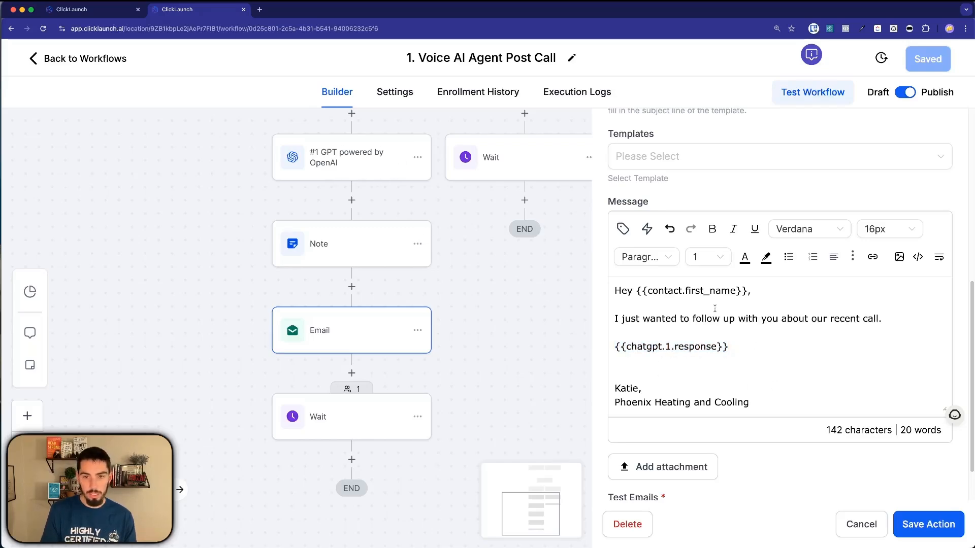
{"action": "left_click", "coordinate": [623, 229]}
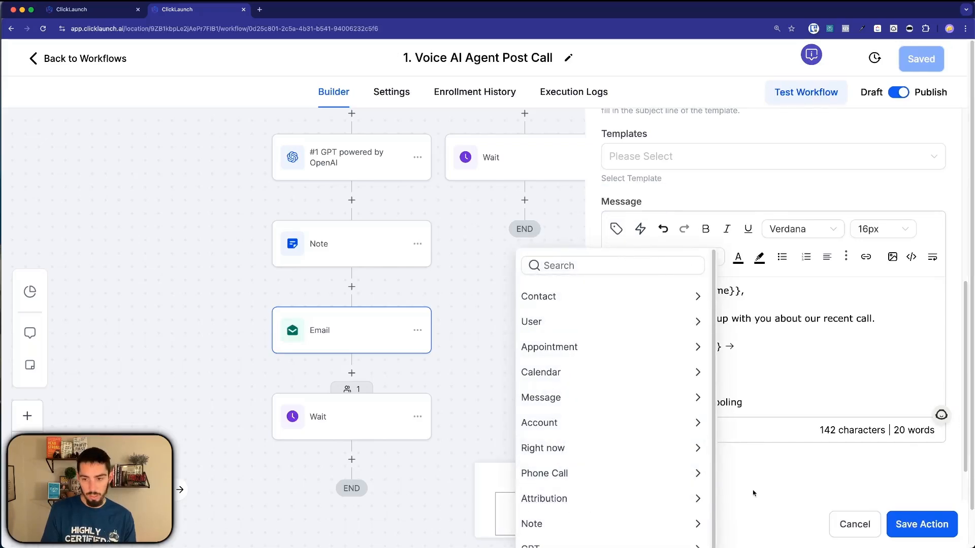
{"action": "scroll", "coordinate": [610, 457], "scroll_direction": "down", "scroll_amount": 2}
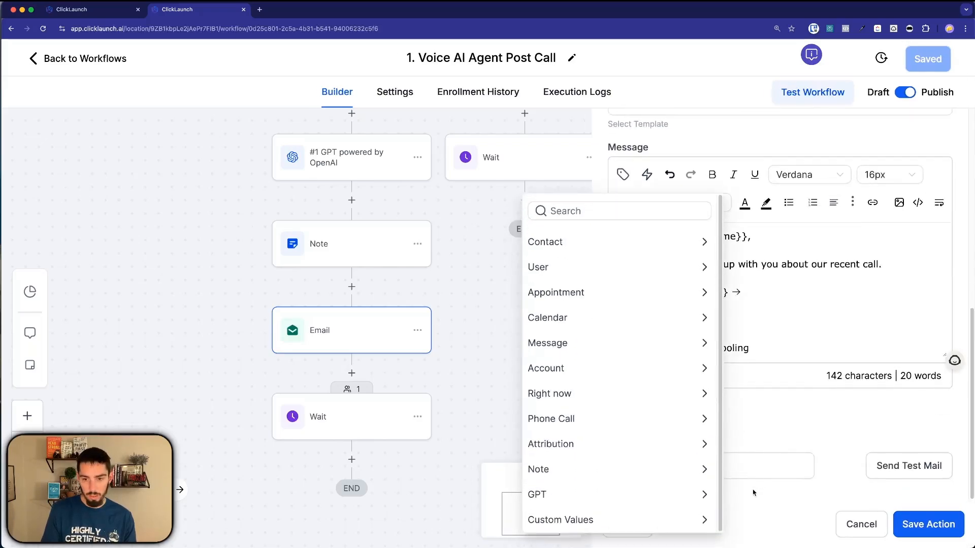
{"action": "left_click", "coordinate": [550, 495]}
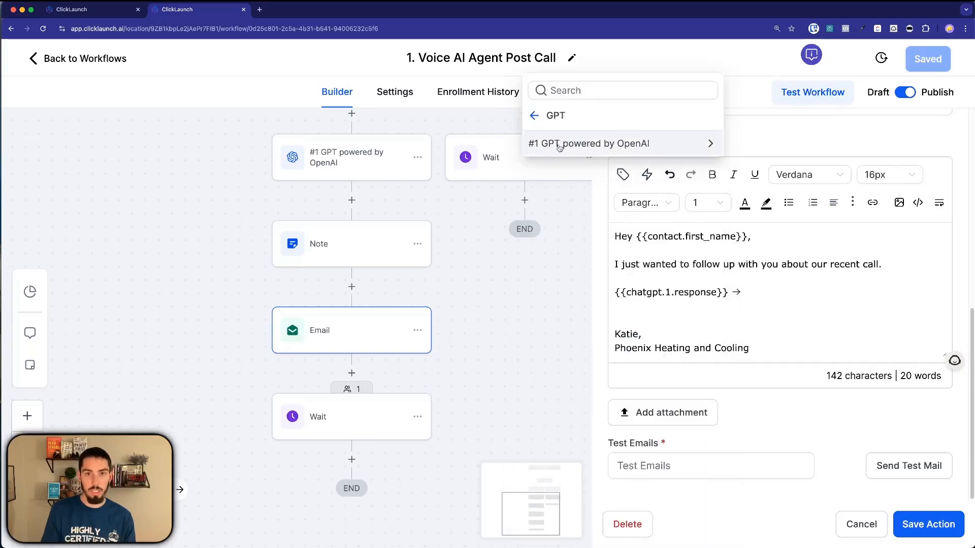
{"action": "left_click", "coordinate": [608, 146]}
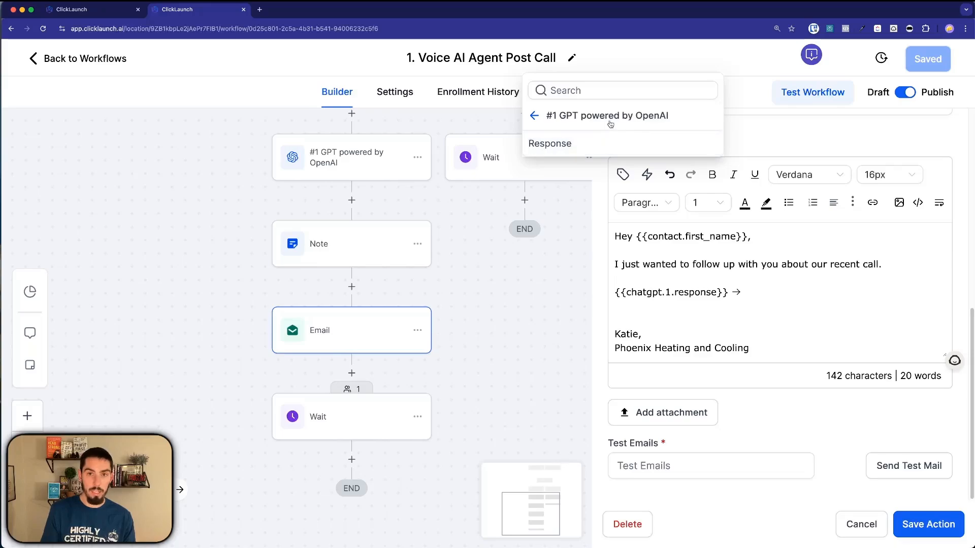
{"action": "left_click", "coordinate": [562, 144]}
Delete the duplicate {{chatgpt.1.response}} value from the email message and restore the blank line above the signature.
{"action": "left_click_drag", "start_coordinate": [730, 294], "coordinate": [846, 300]}
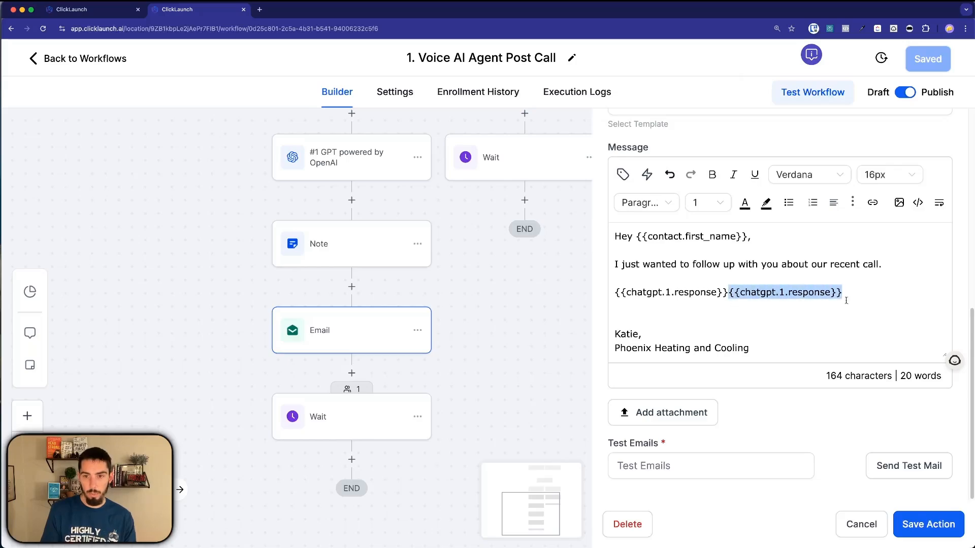
{"action": "key", "text": "BackSpace"}
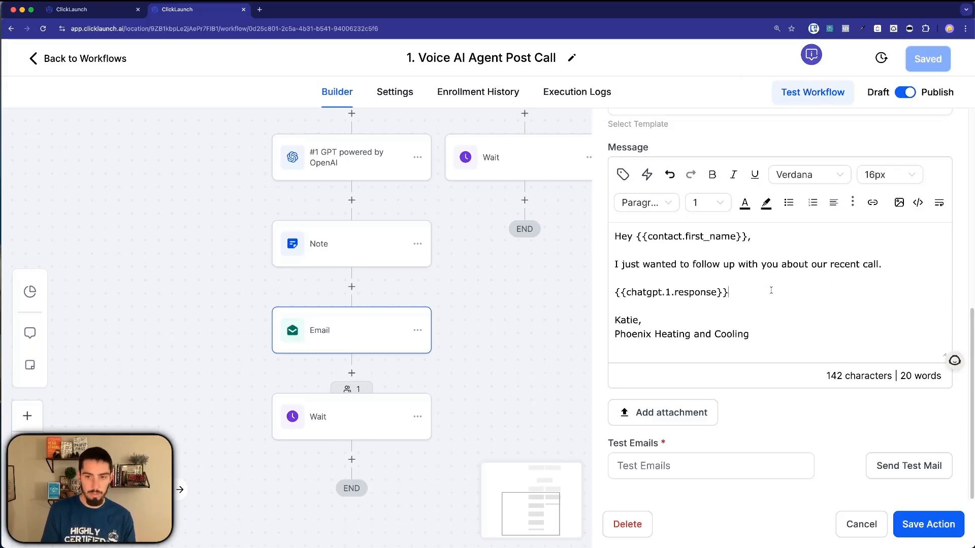
{"action": "key", "text": "Return"}
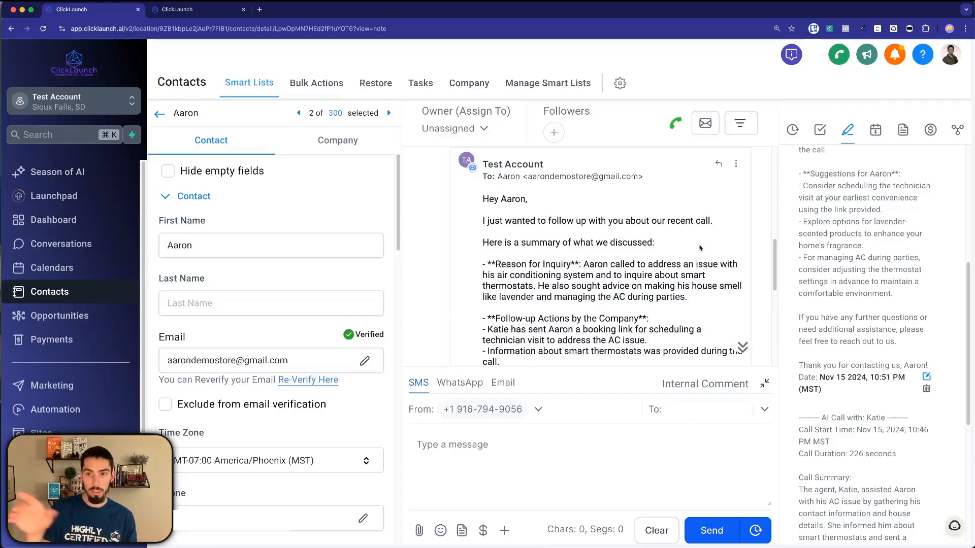
Review the contact's conversation, covering the follow-up email from summary to signature, the inbound call recording and the booking link message.
{"action": "scroll", "coordinate": [549, 299], "scroll_direction": "down", "scroll_amount": 5}
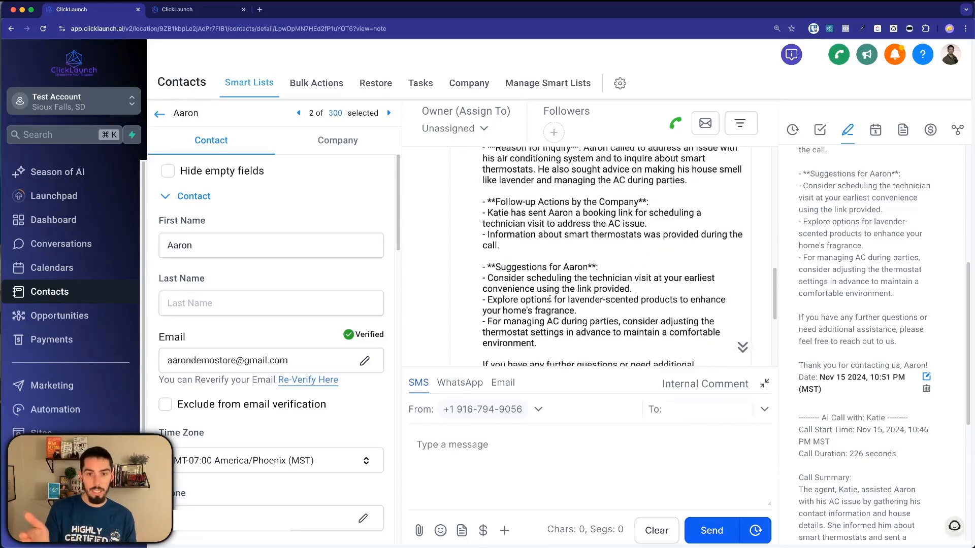
{"action": "scroll", "coordinate": [549, 299], "scroll_direction": "down", "scroll_amount": 8}
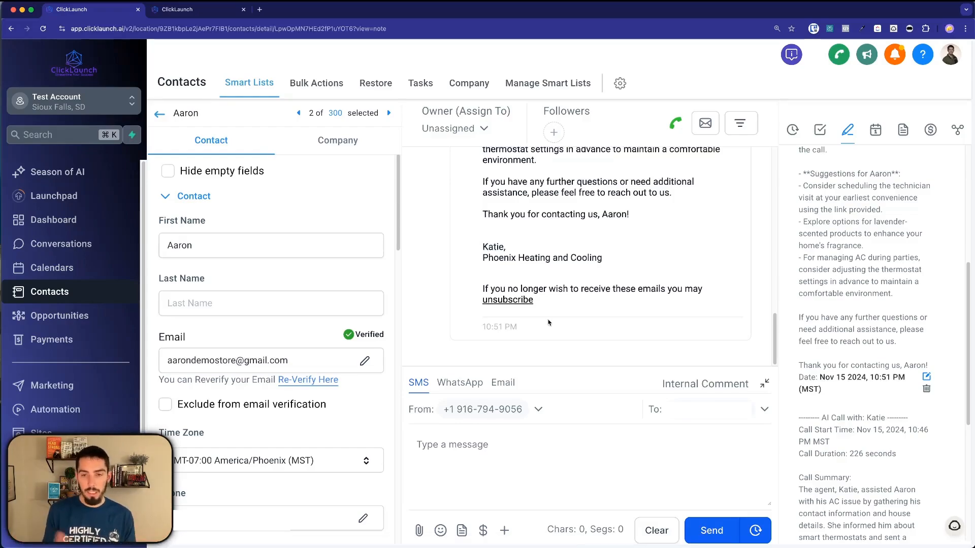
{"action": "scroll", "coordinate": [532, 273], "scroll_direction": "up", "scroll_amount": 10}
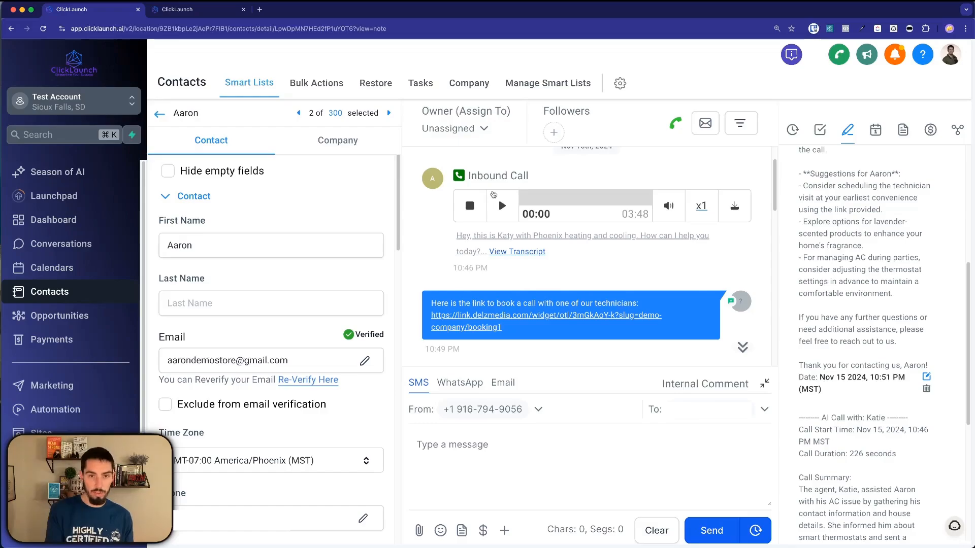
{"action": "scroll", "coordinate": [574, 234], "scroll_direction": "up", "scroll_amount": 1}
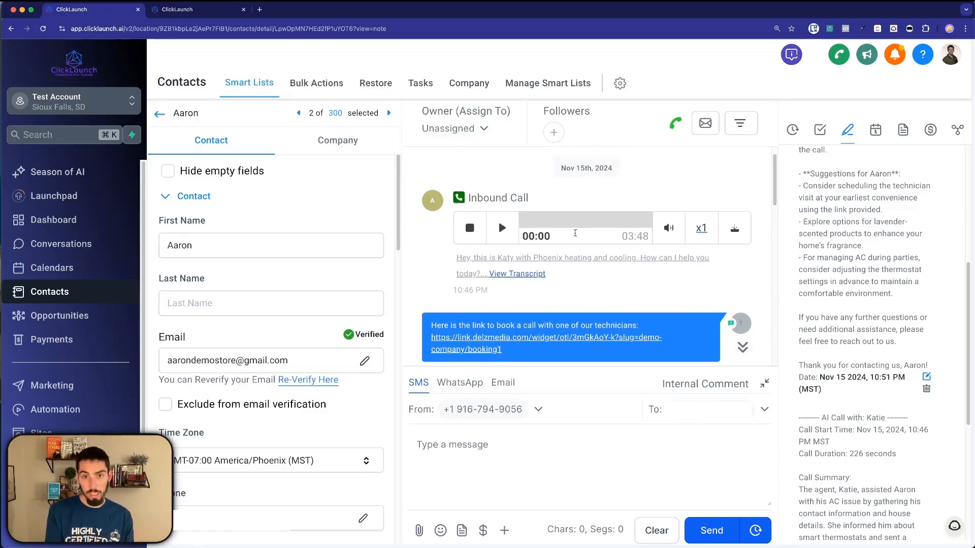
{"action": "scroll", "coordinate": [601, 303], "scroll_direction": "down", "scroll_amount": 5}
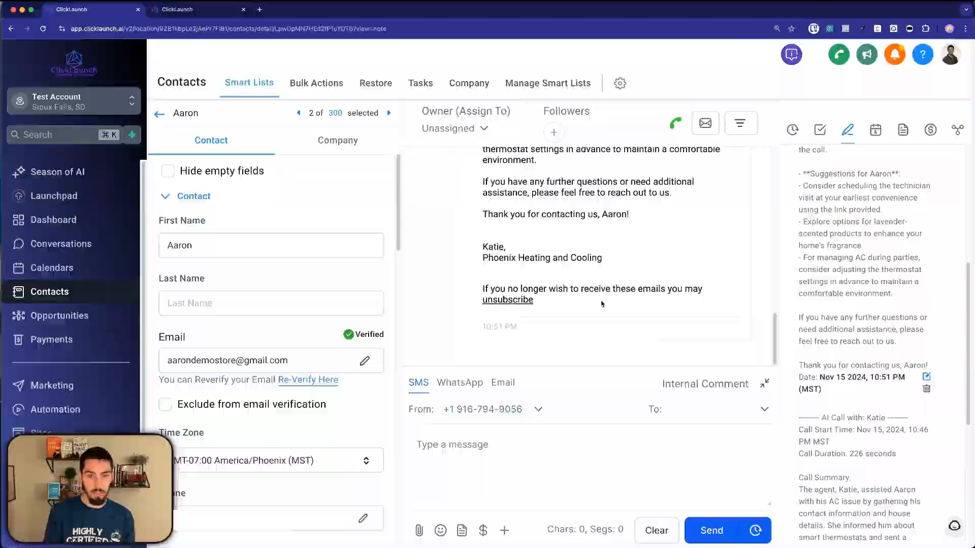